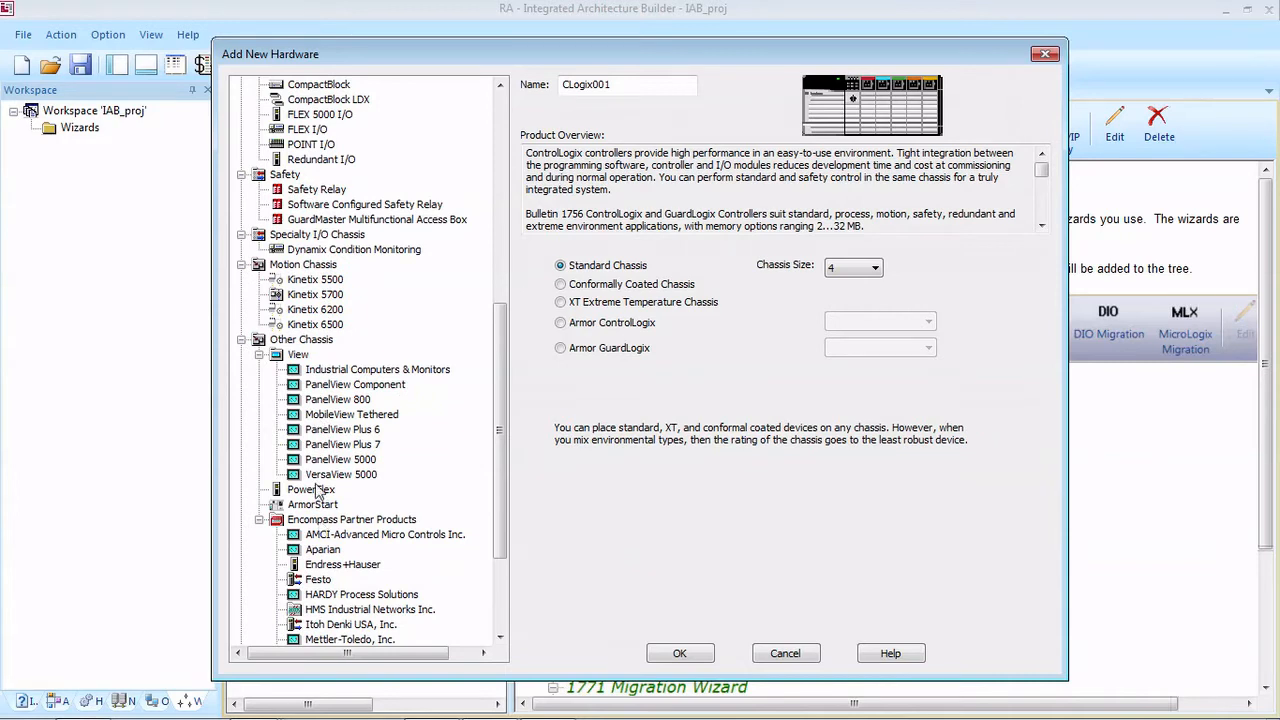
Step: Add a ControlLogix standard chassis with a chassis size of 10 to the project, keeping the name CLogix001
scroll(312, 366, "down", 3)
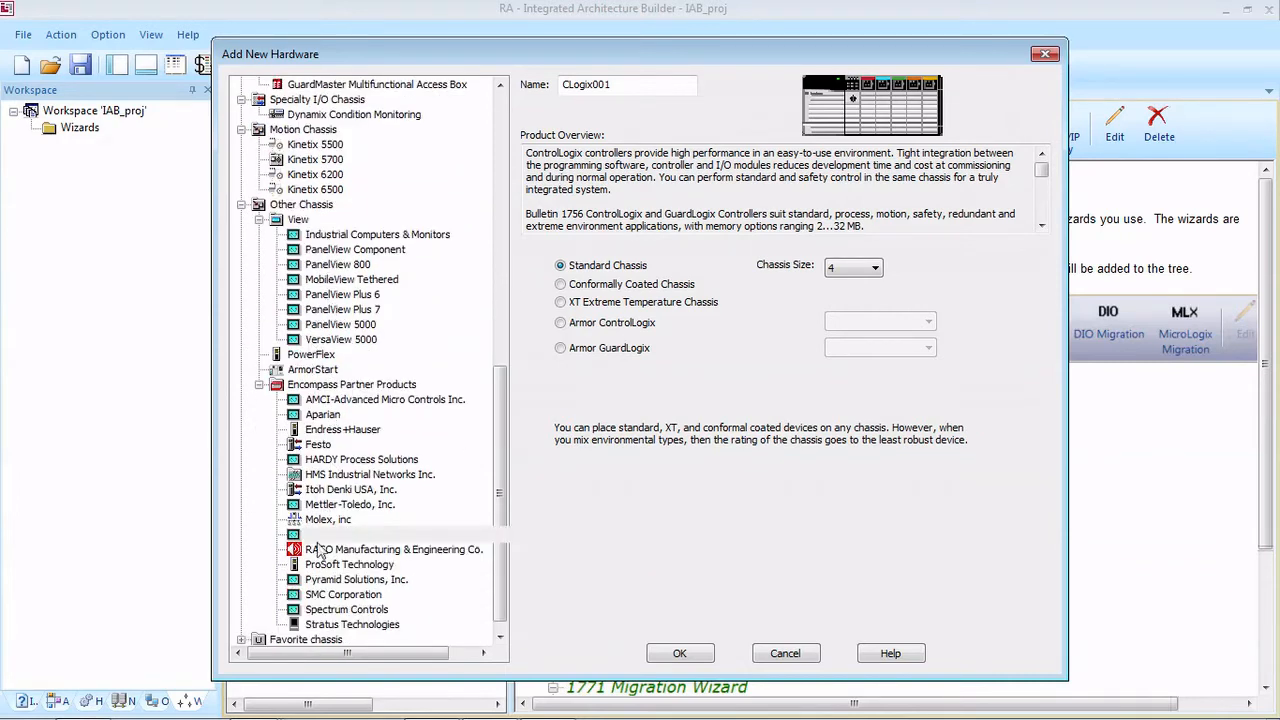
scroll(328, 378, "up", 10)
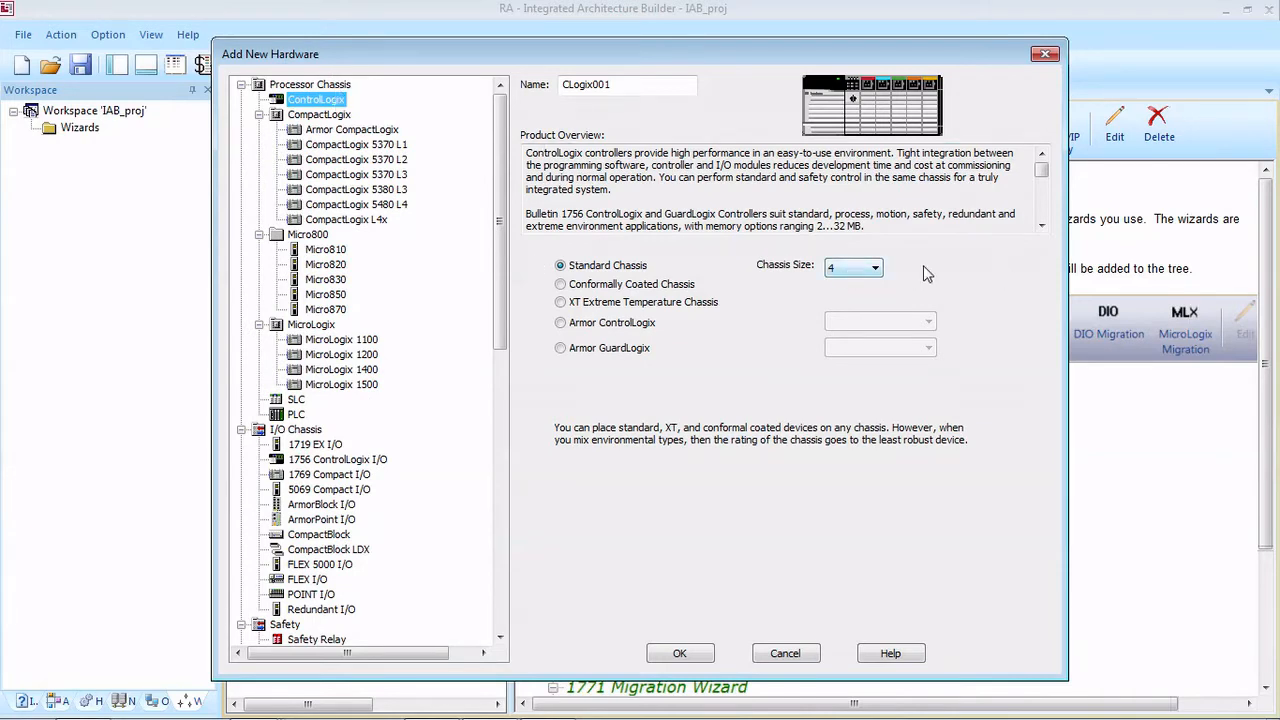
left_click(869, 266)
left_click(858, 310)
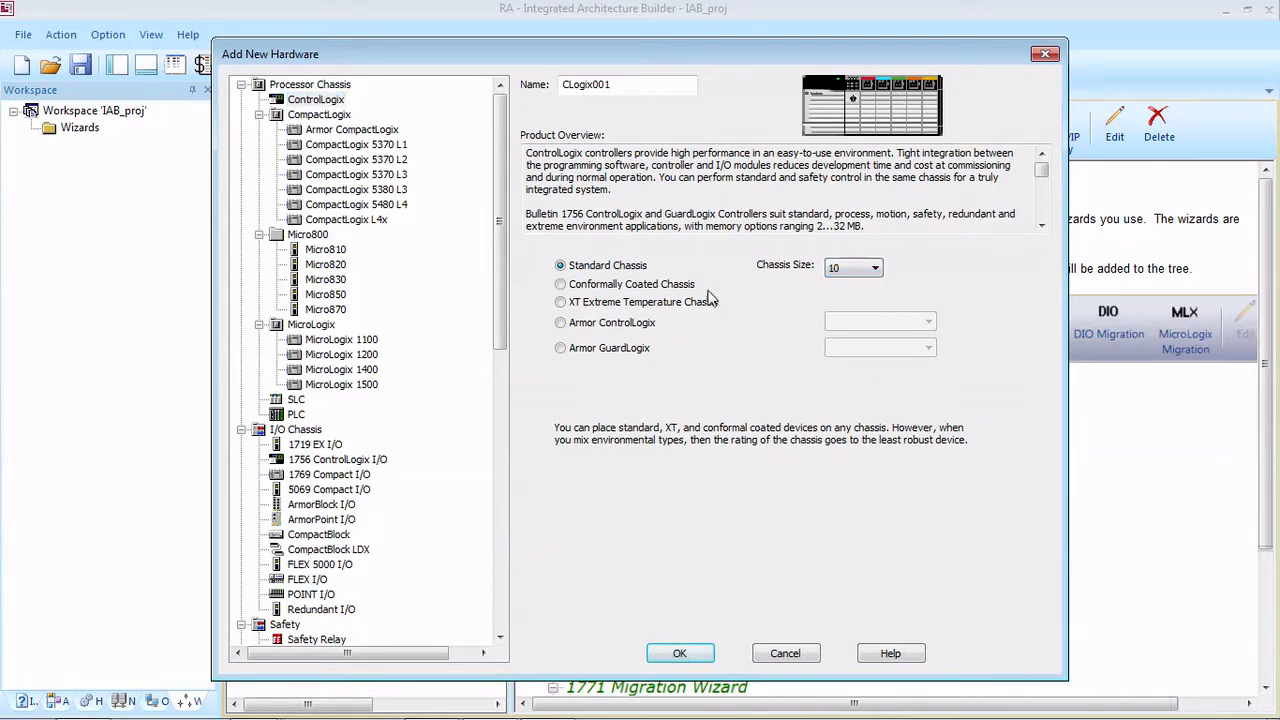
double_click(632, 85)
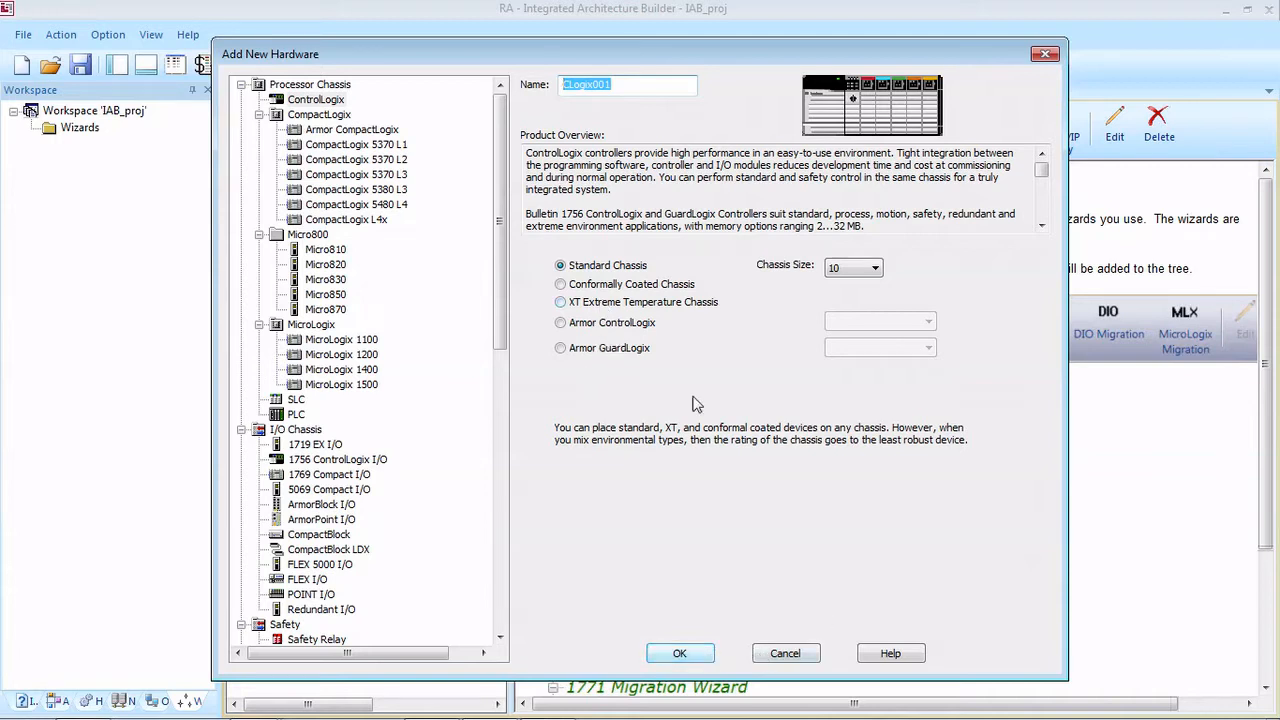
left_click(683, 652)
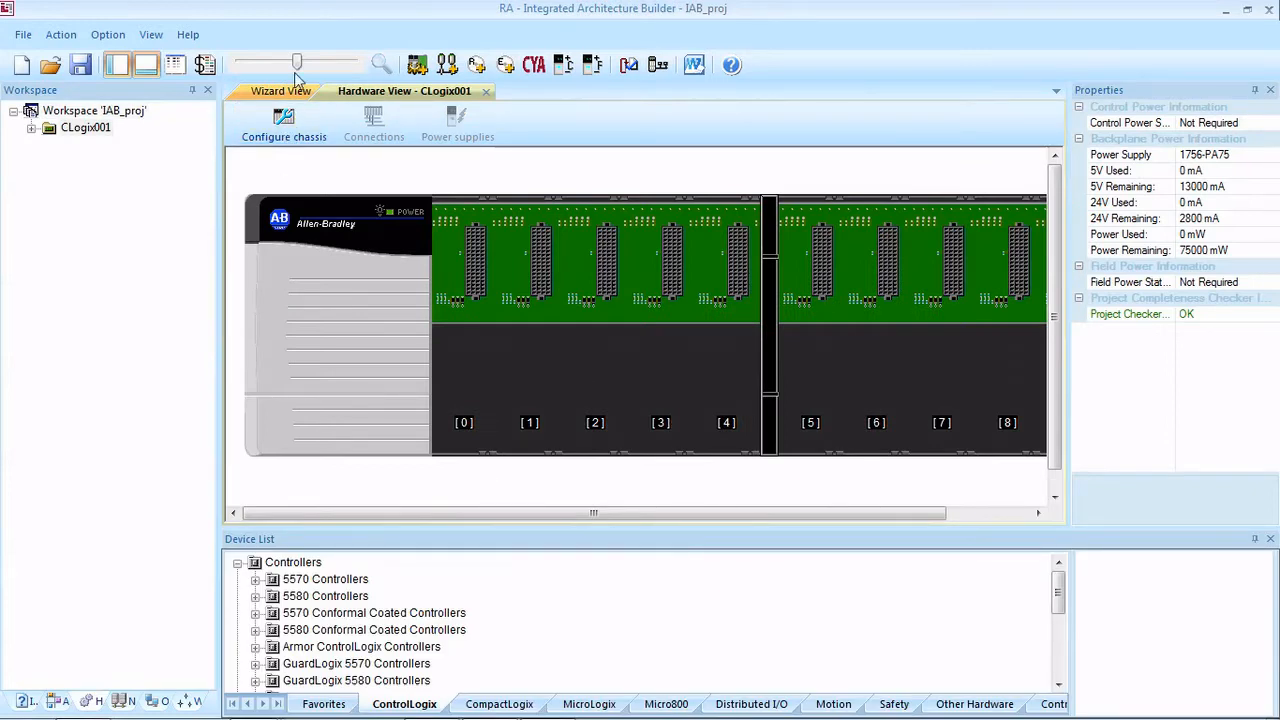
Step: Fit the whole chassis in view and place a 1756-L81E controller from the 5580 Controllers in slot 0
left_click_drag(296, 64, 288, 65)
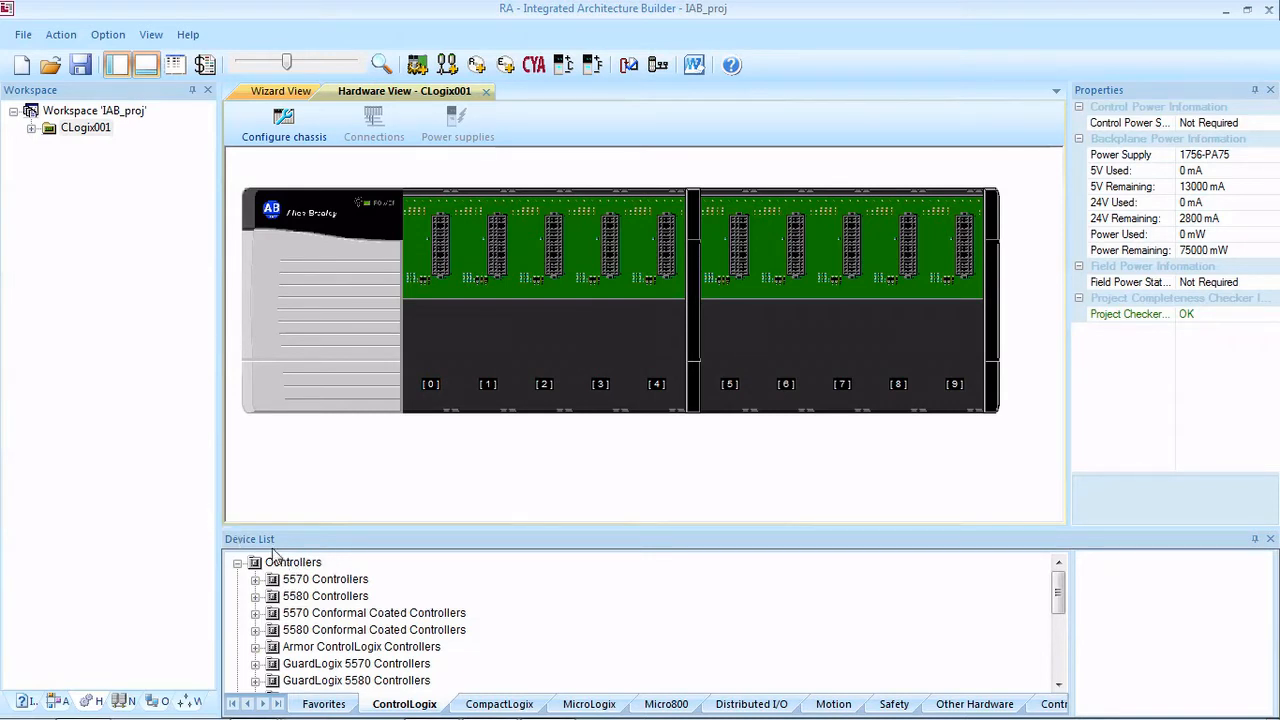
left_click(256, 597)
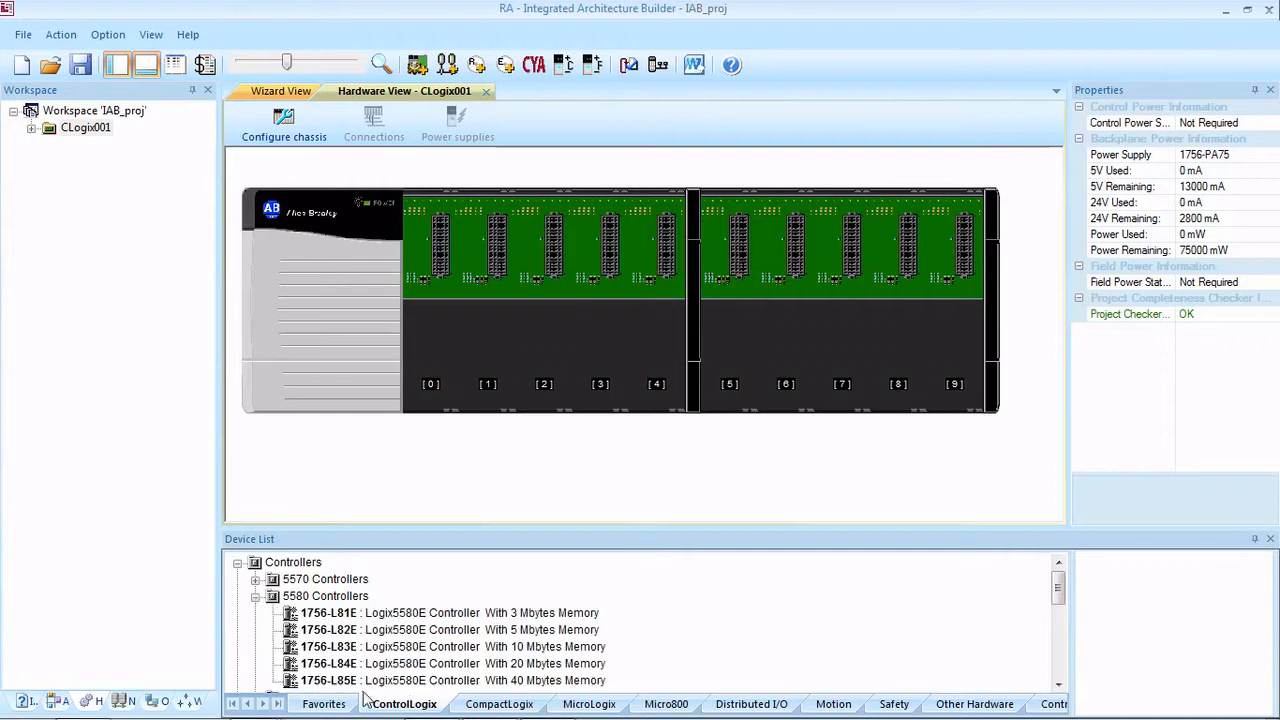
scroll(323, 619, "up", 1)
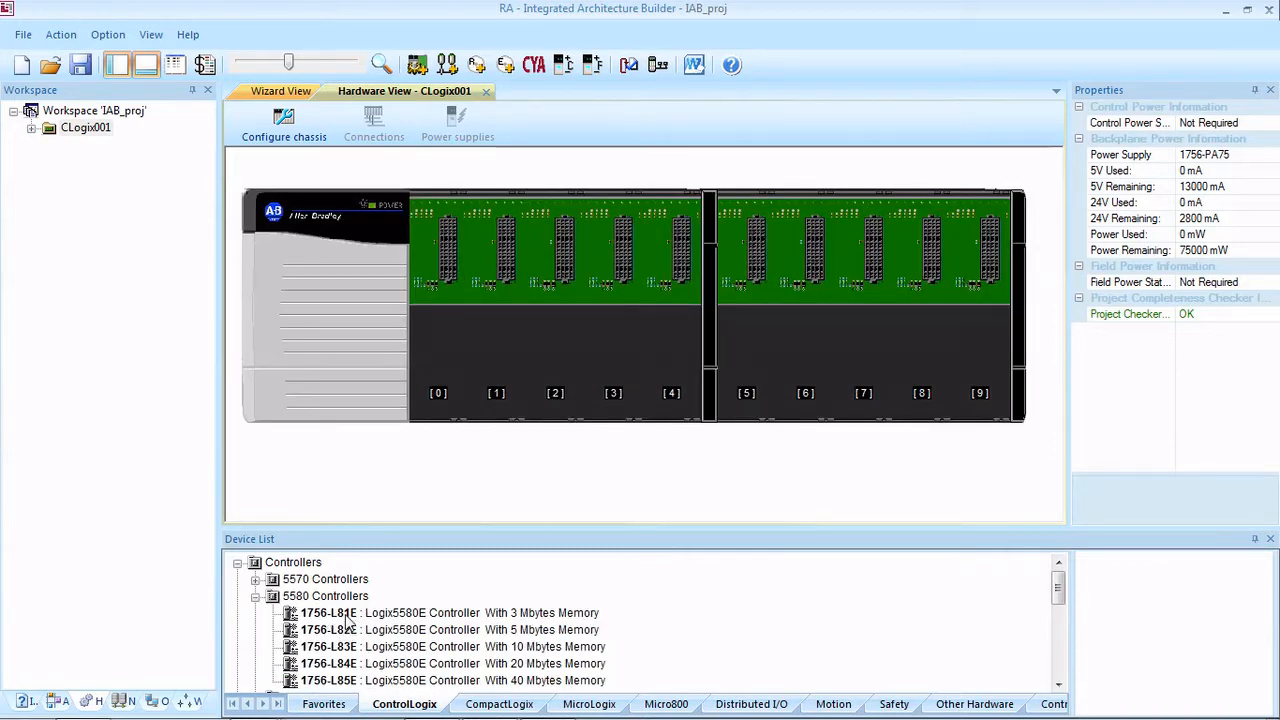
left_click_drag(346, 618, 448, 292)
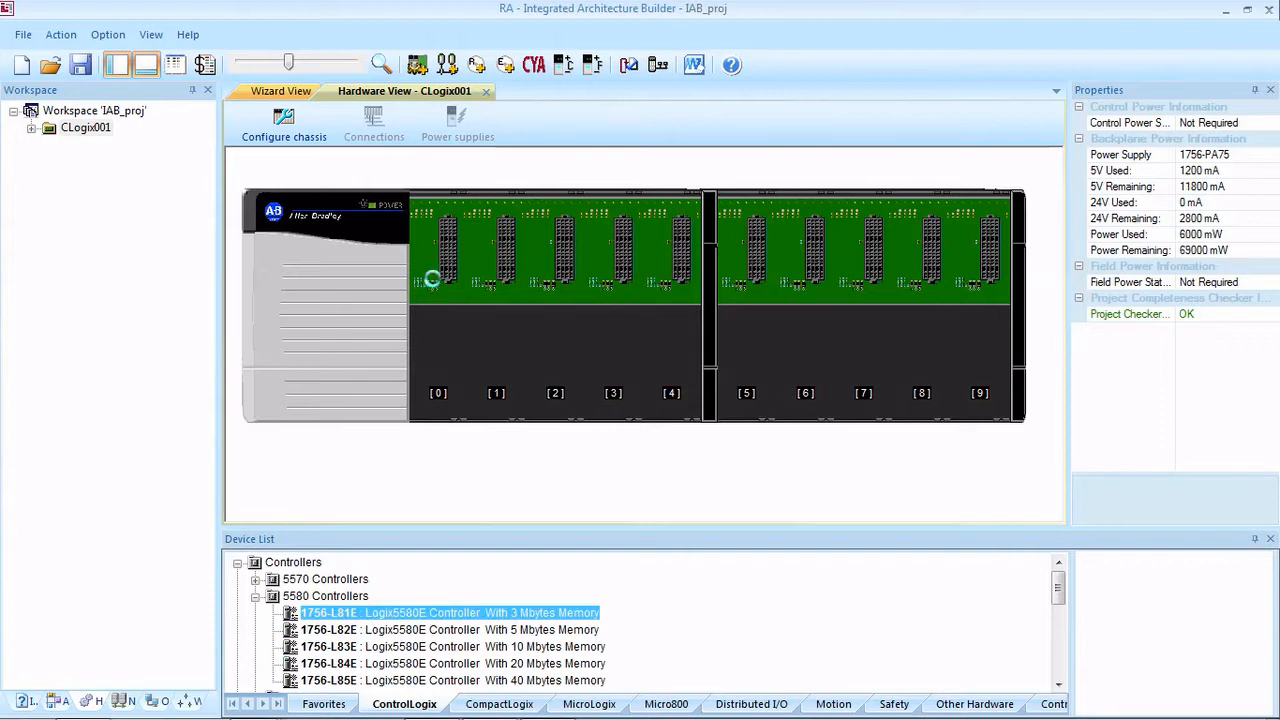
left_click(255, 596)
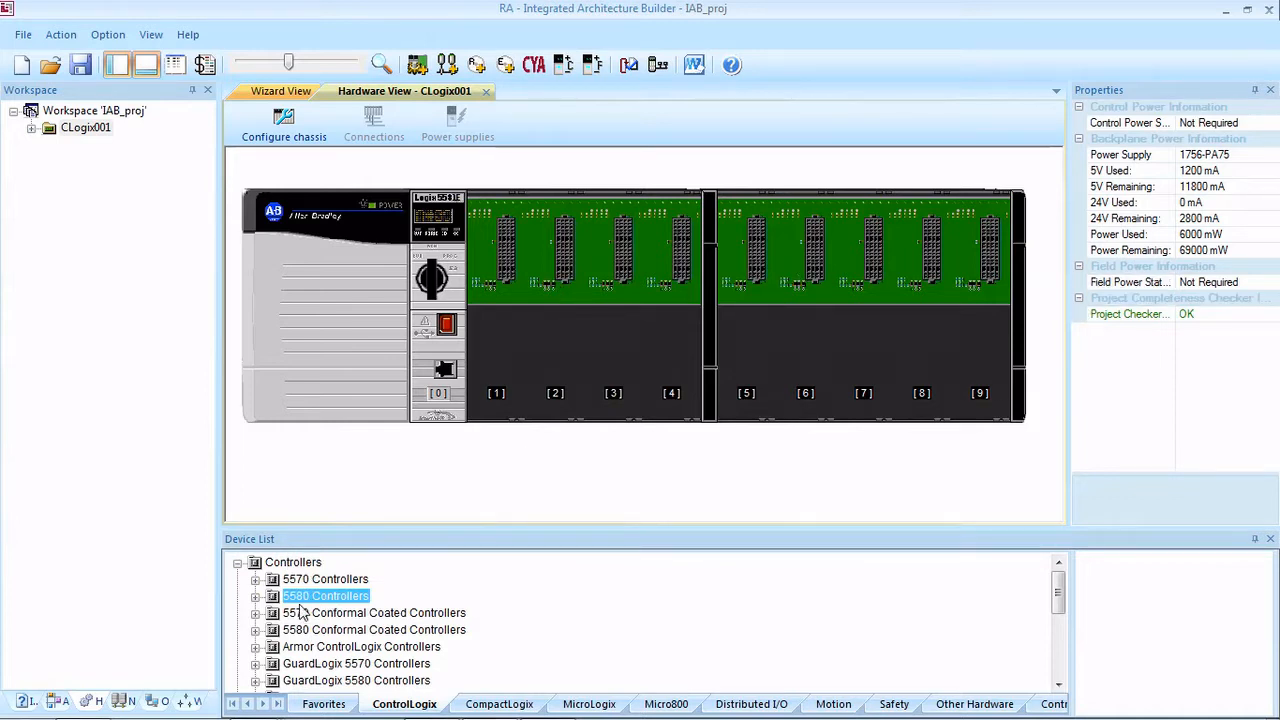
Step: Place a 1756-EN2T EtherNet bridge module from the Communication Modules in slot 1 of the chassis
scroll(305, 622, "down", 3)
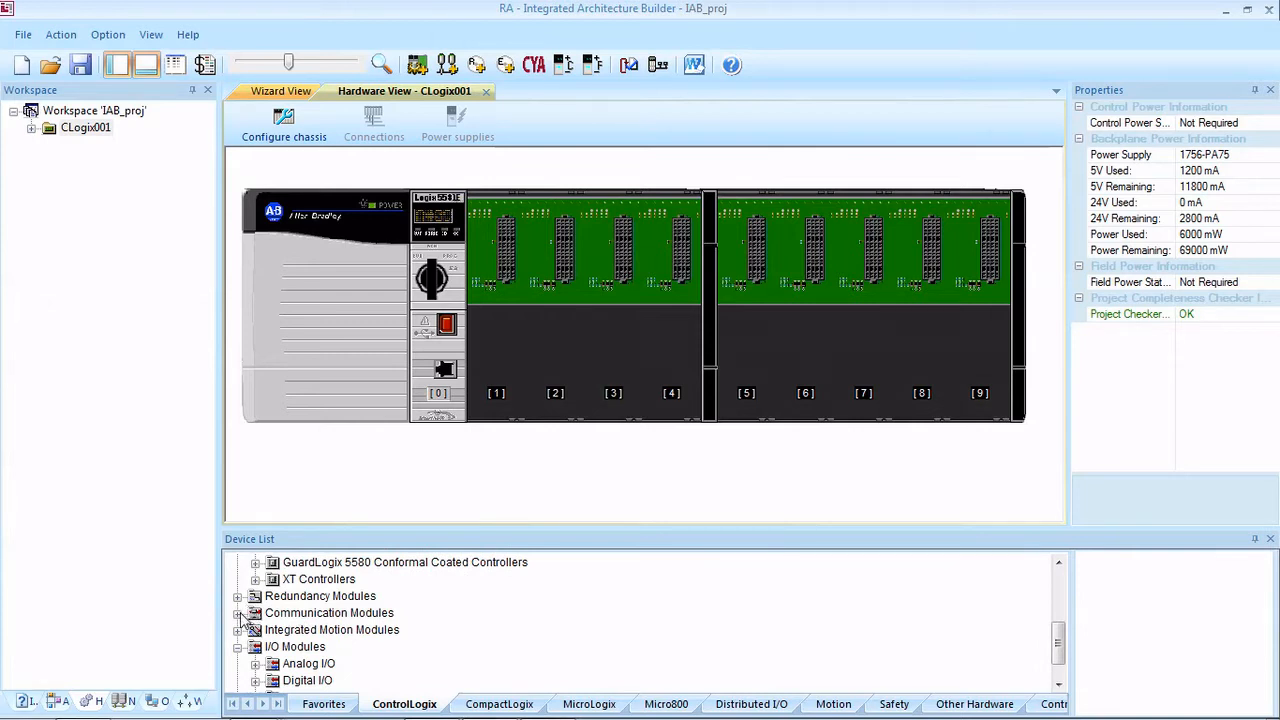
left_click(239, 614)
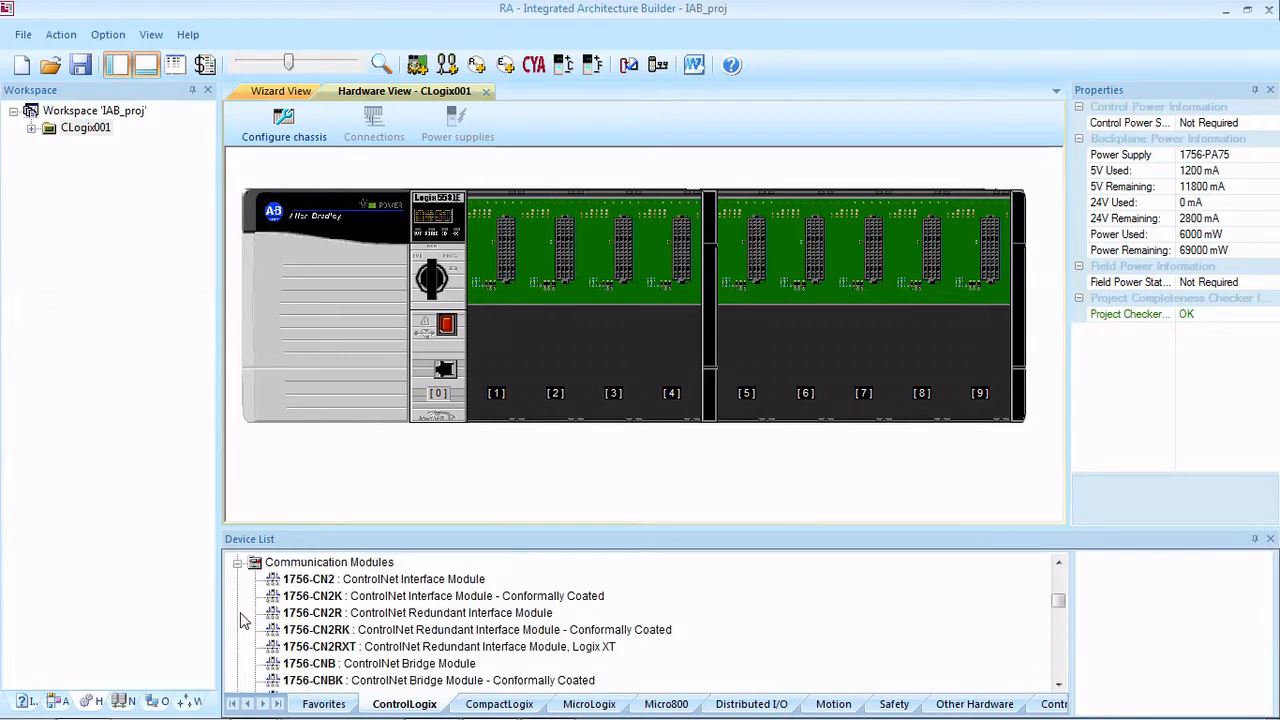
left_click(378, 663)
scroll(380, 656, "down", 3)
scroll(383, 652, "down", 1)
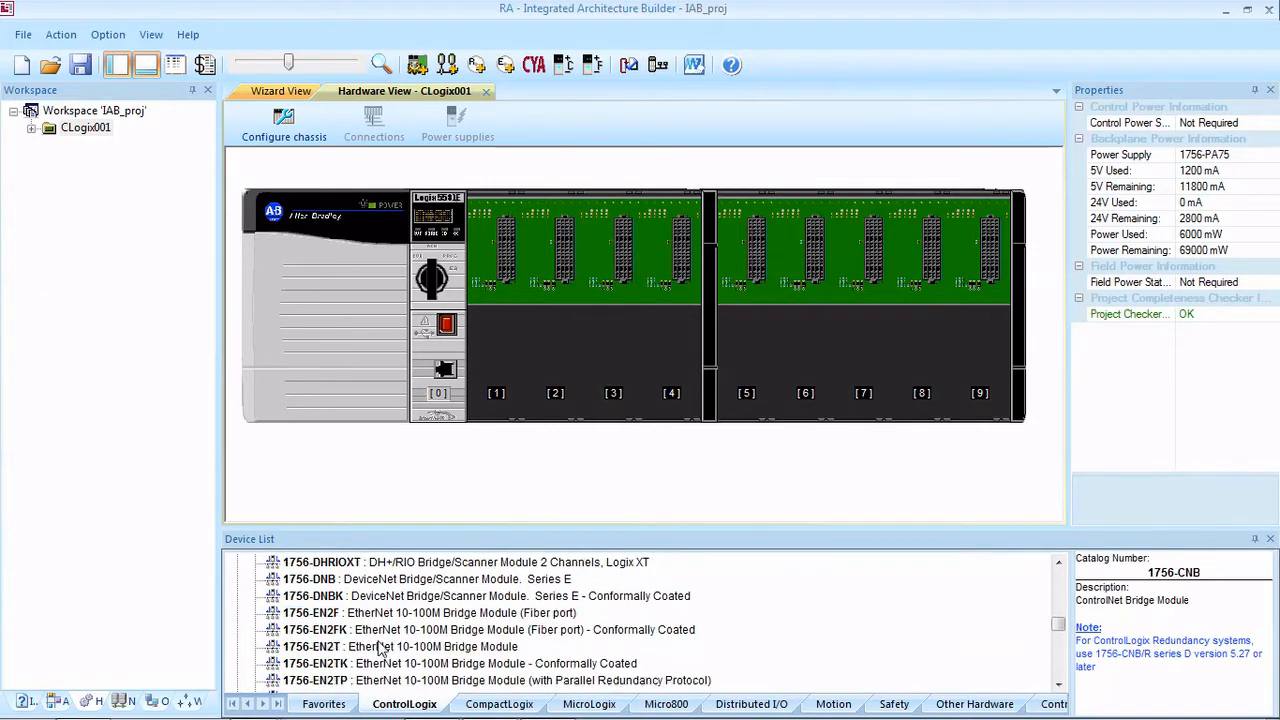
left_click_drag(350, 647, 500, 380)
left_click(285, 597)
scroll(276, 640, "up", 8)
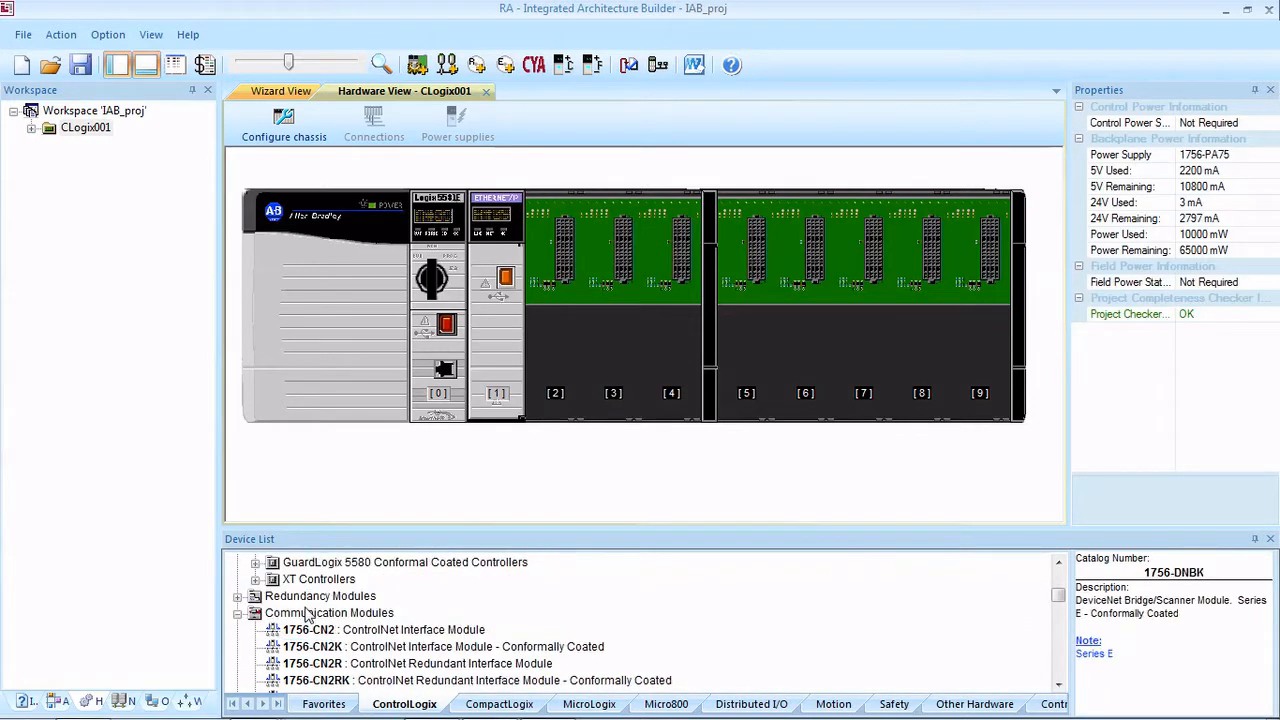
left_click(238, 664)
Step: Place 1756-IF16 analog input modules in slots 2, 3 and 4 of the chassis
scroll(316, 630, "down", 2)
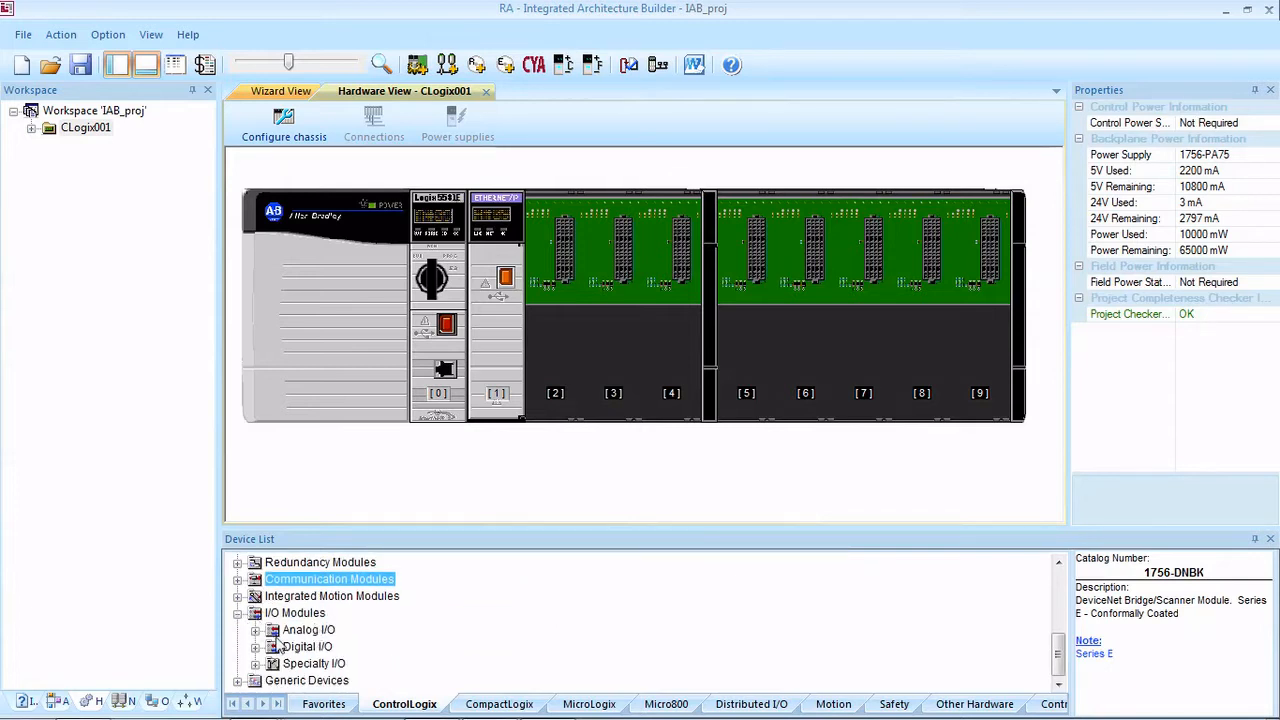
left_click(255, 664)
left_click(255, 562)
left_click(255, 630)
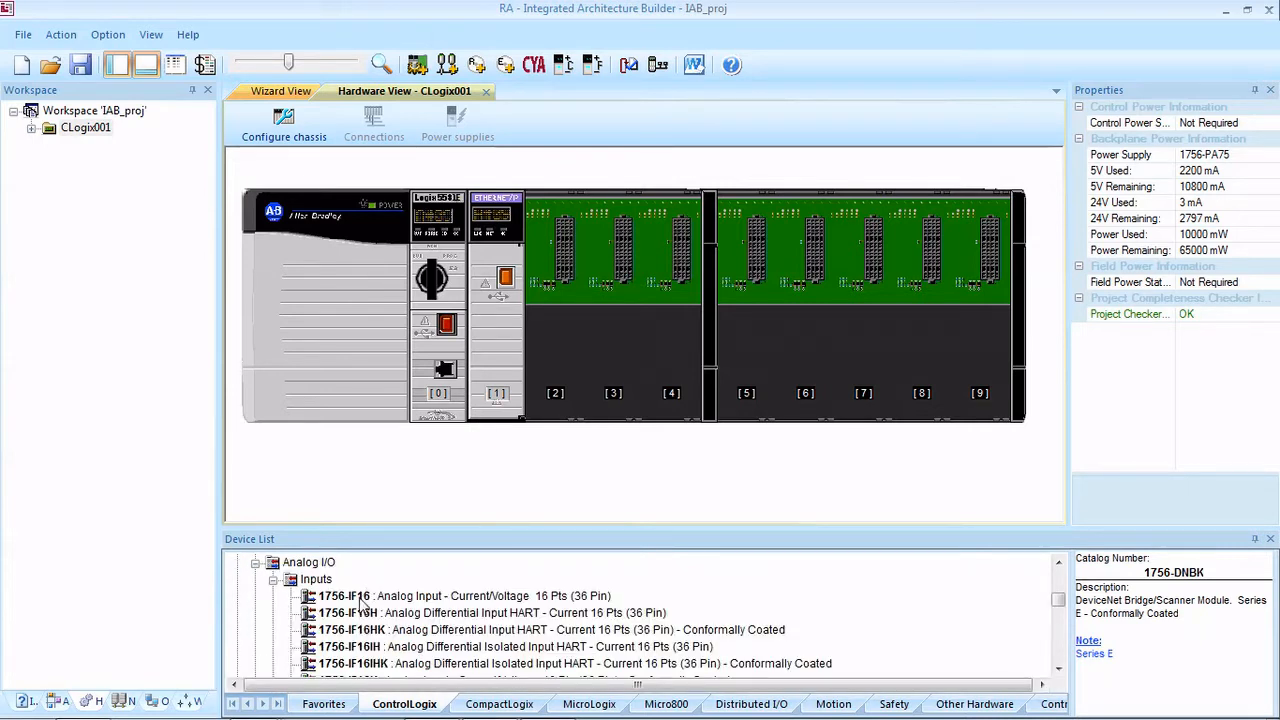
left_click_drag(362, 603, 555, 353)
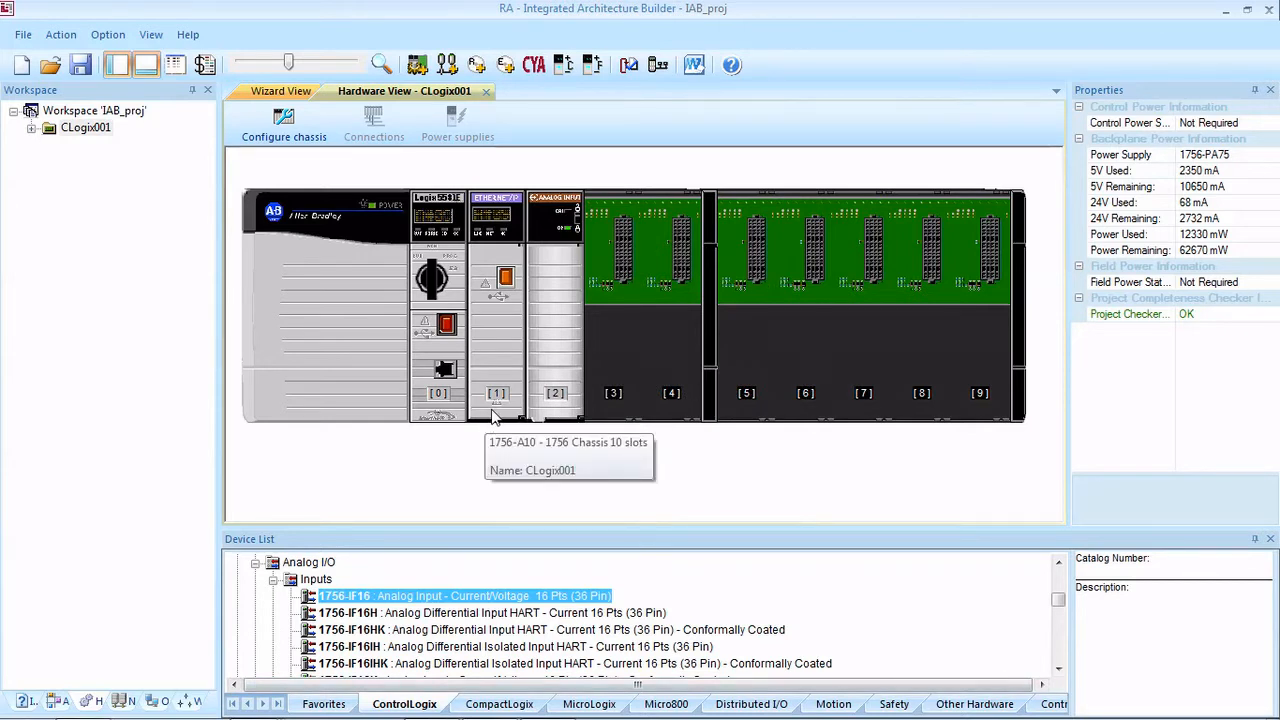
left_click(573, 348)
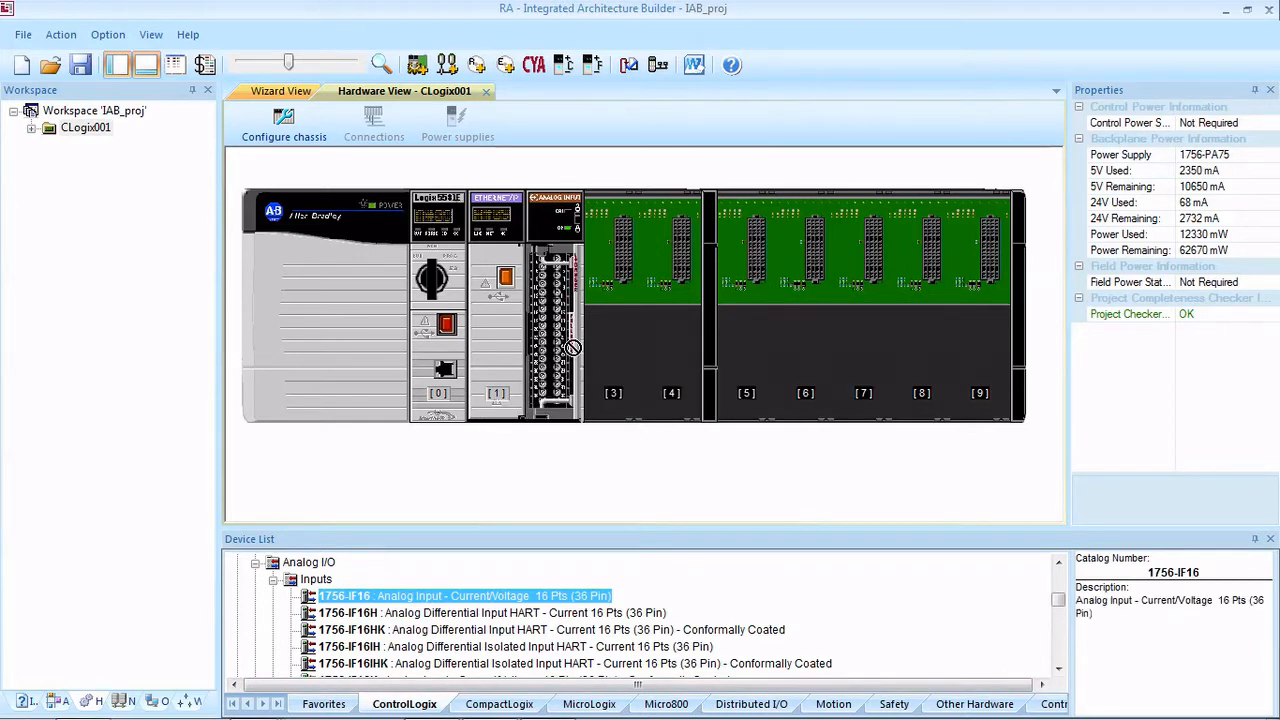
left_click_drag(573, 348, 669, 353)
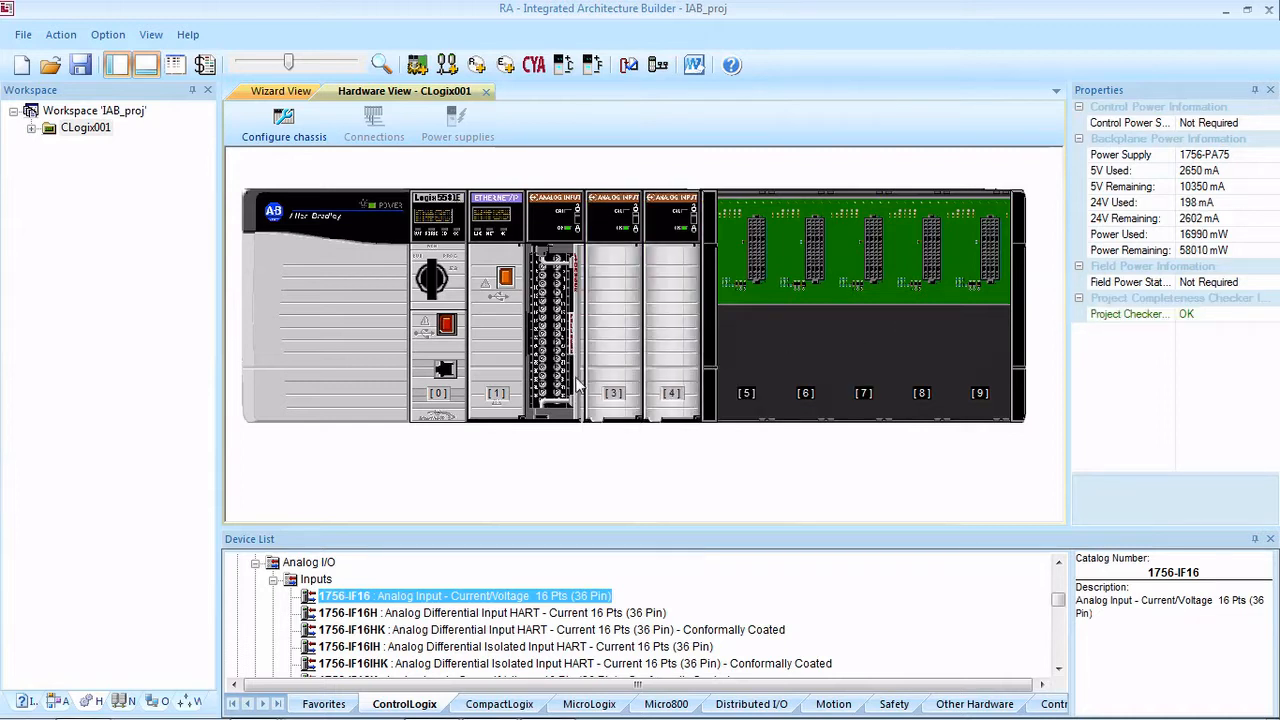
Step: Place 1756-IA16 digital input modules in slots 5 and 6 of the chassis
left_click(272, 580)
left_click(273, 613)
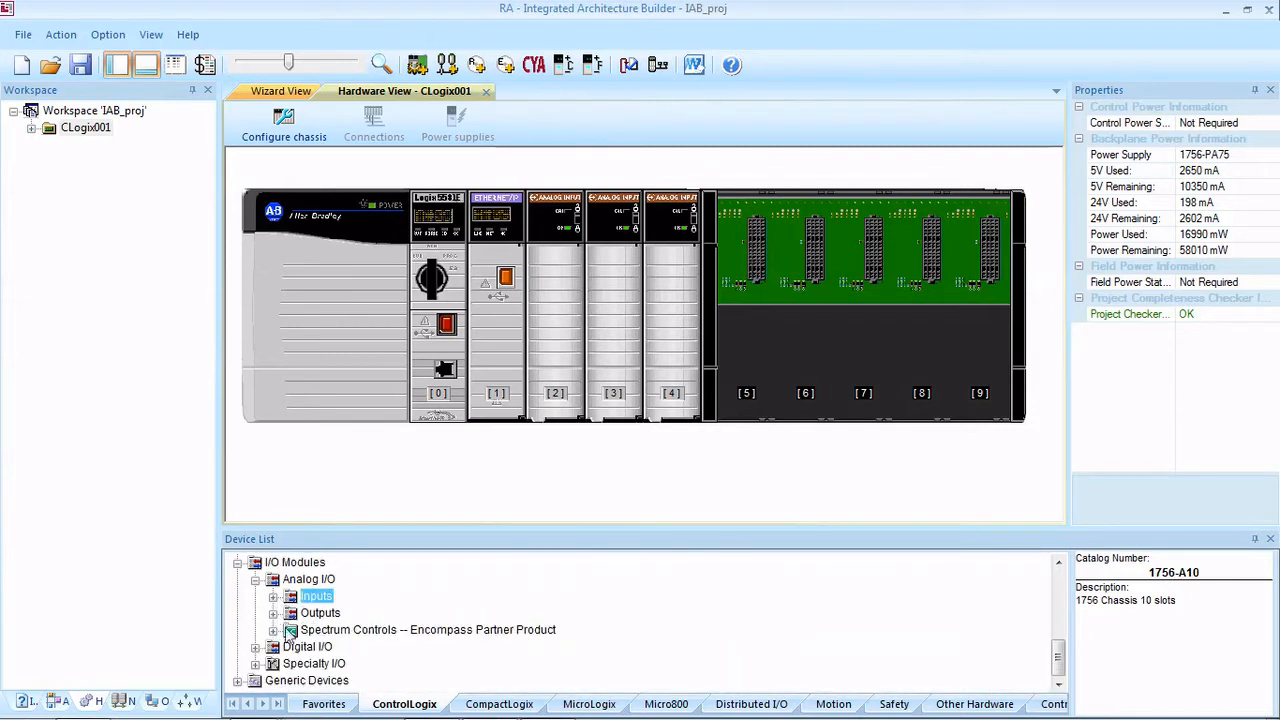
left_click(256, 580)
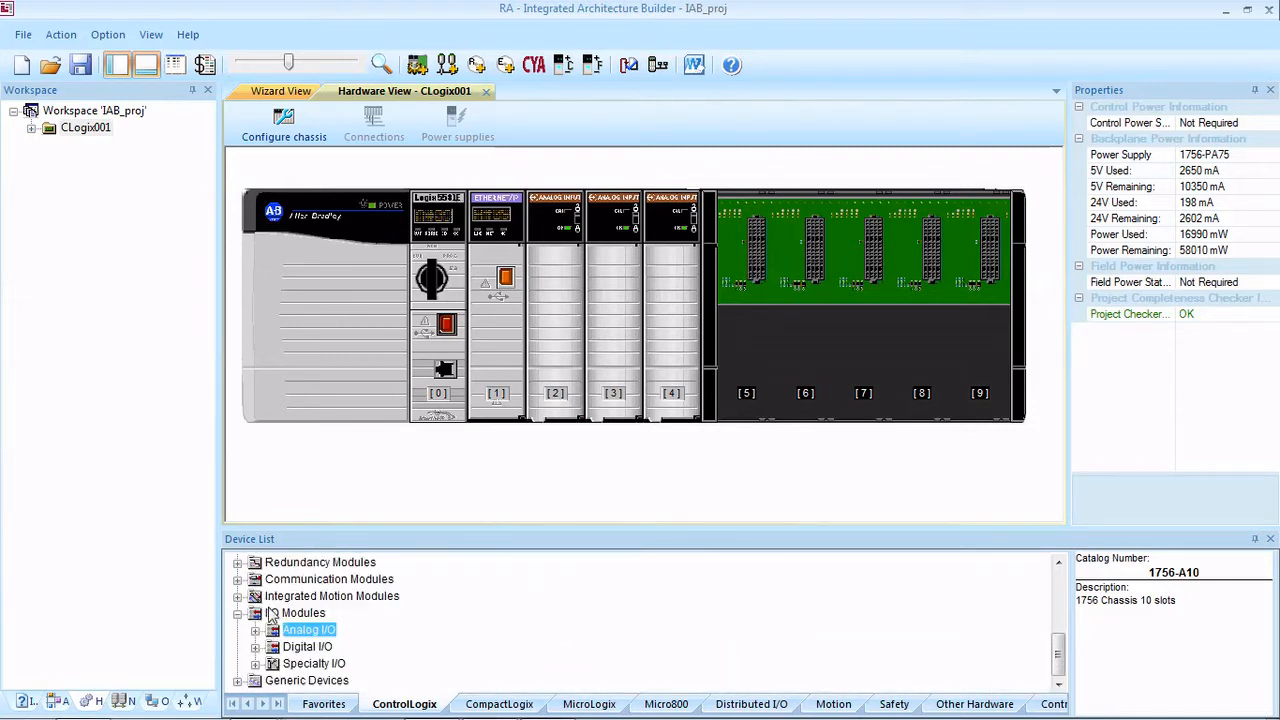
left_click(256, 647)
left_click_drag(345, 596, 748, 375)
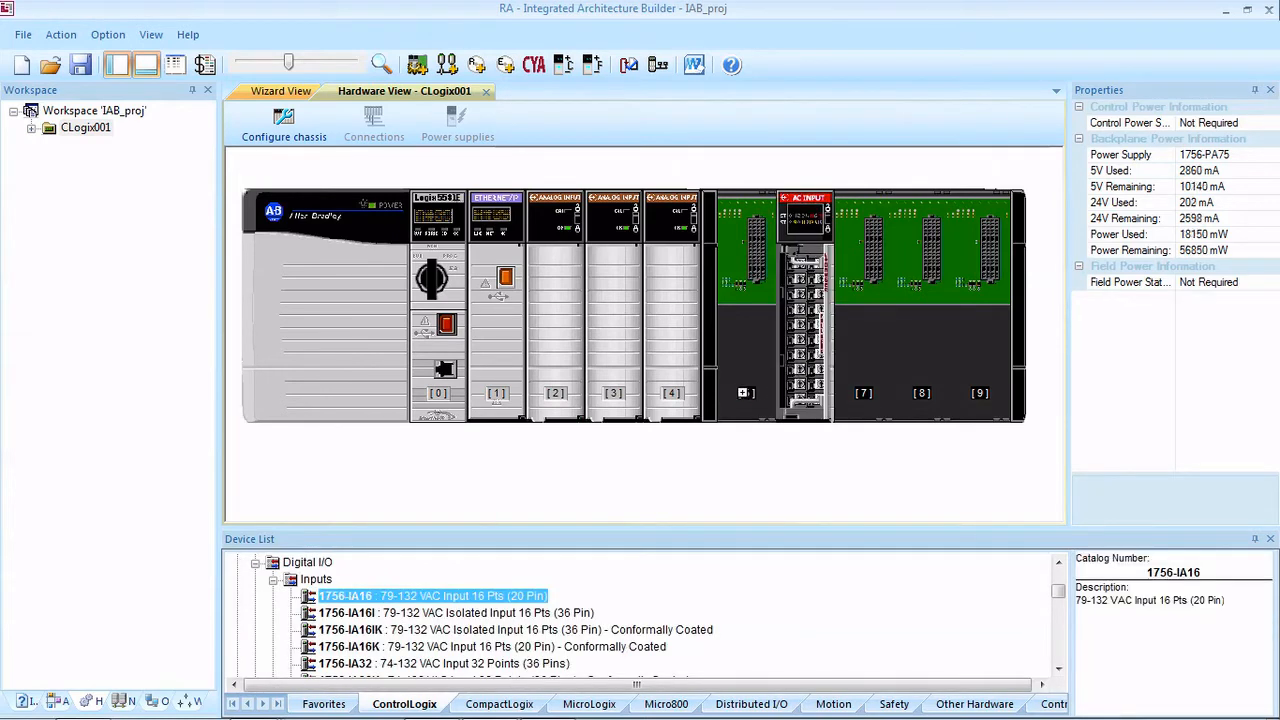
left_click(289, 582)
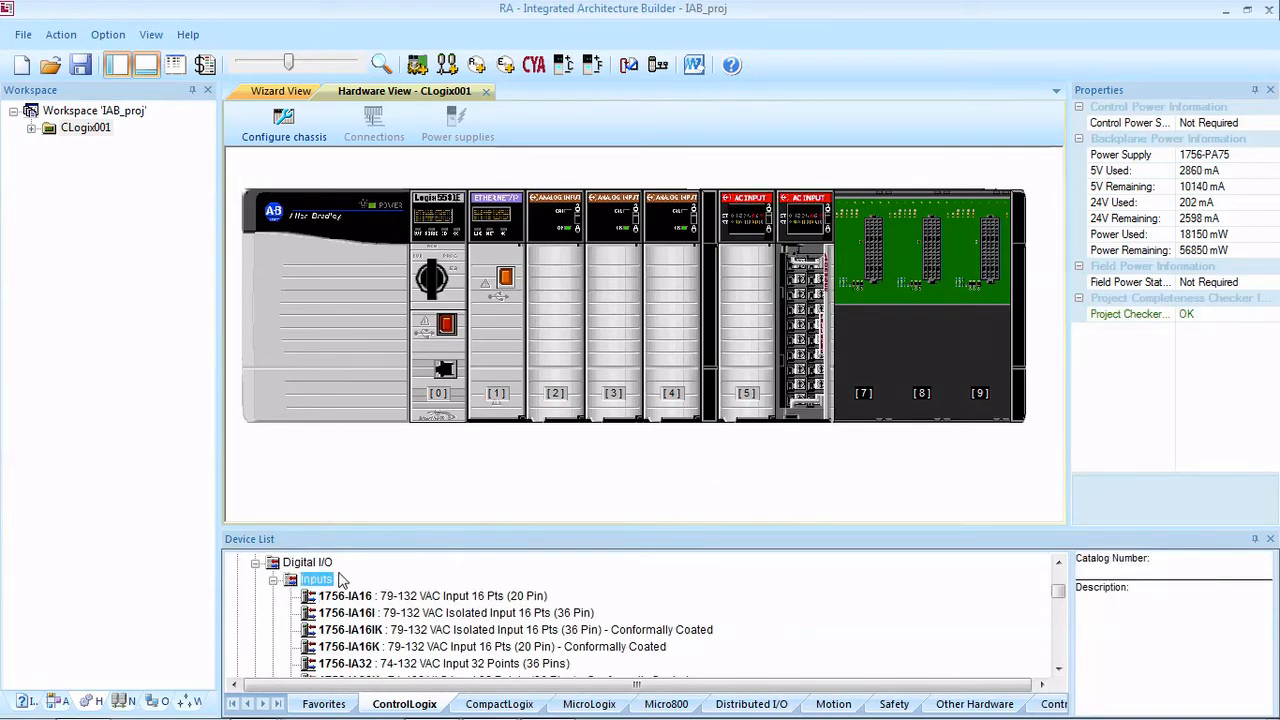
left_click(274, 580)
left_click(274, 597)
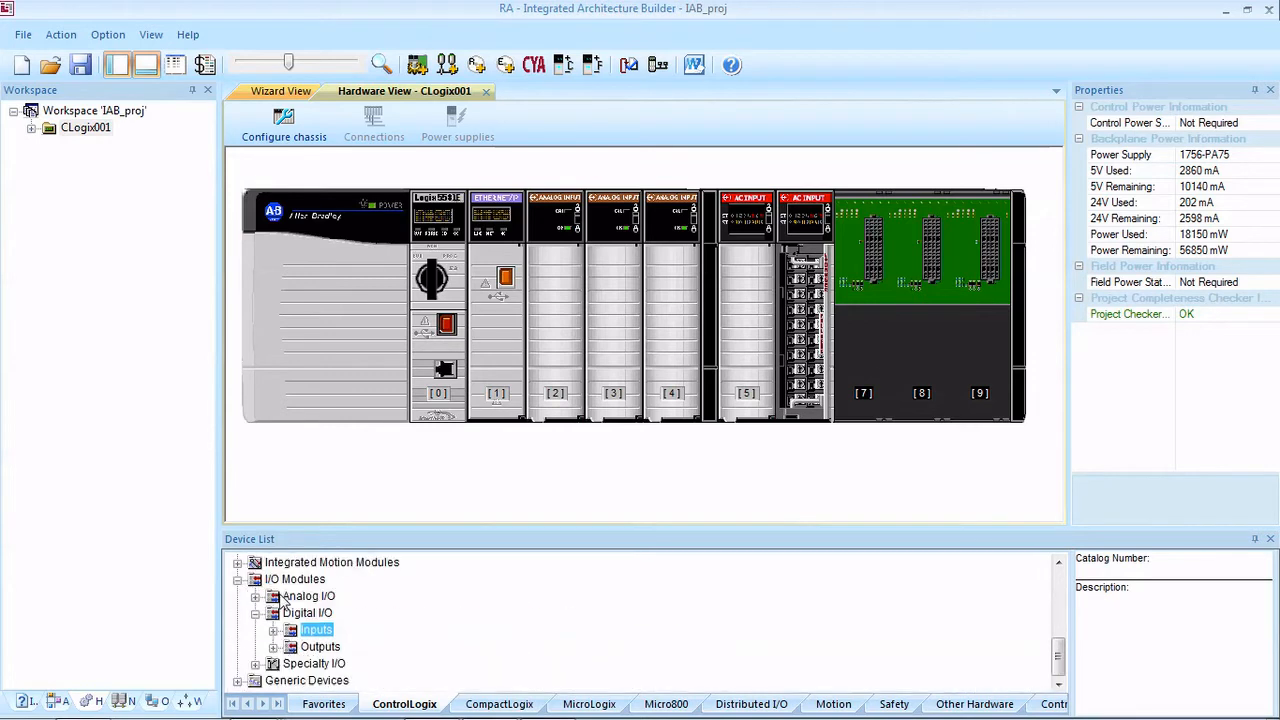
Step: Fill slots 7, 8 and 9 with 1756-N2 empty slot fillers from the Specialty I/O group
left_click(256, 664)
left_click(330, 612)
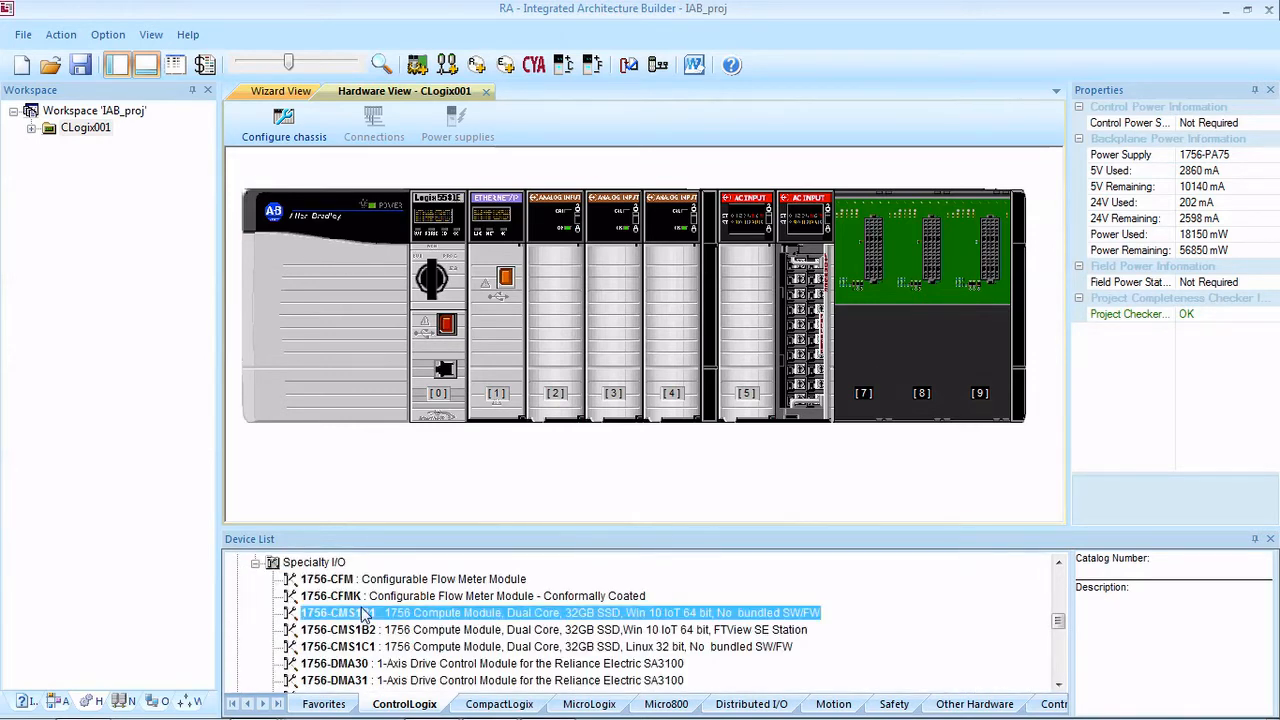
scroll(333, 605, "down", 2)
scroll(333, 605, "down", 1)
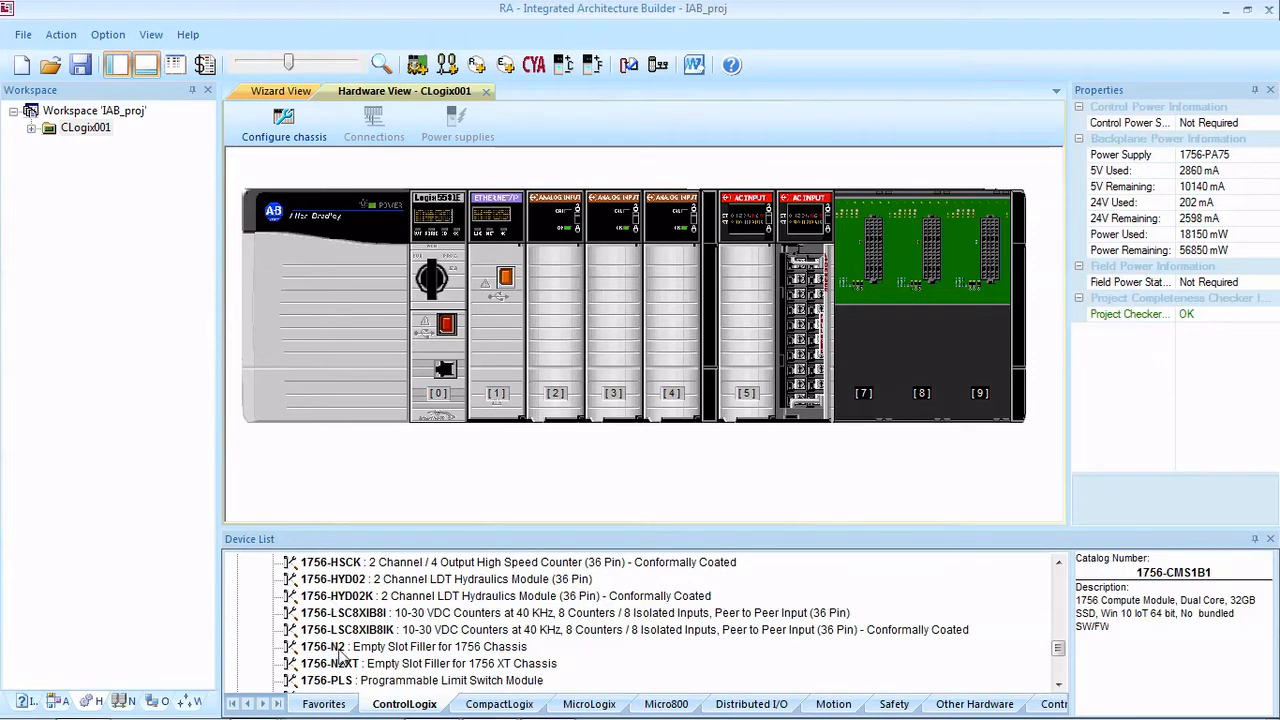
left_click_drag(340, 657, 870, 360)
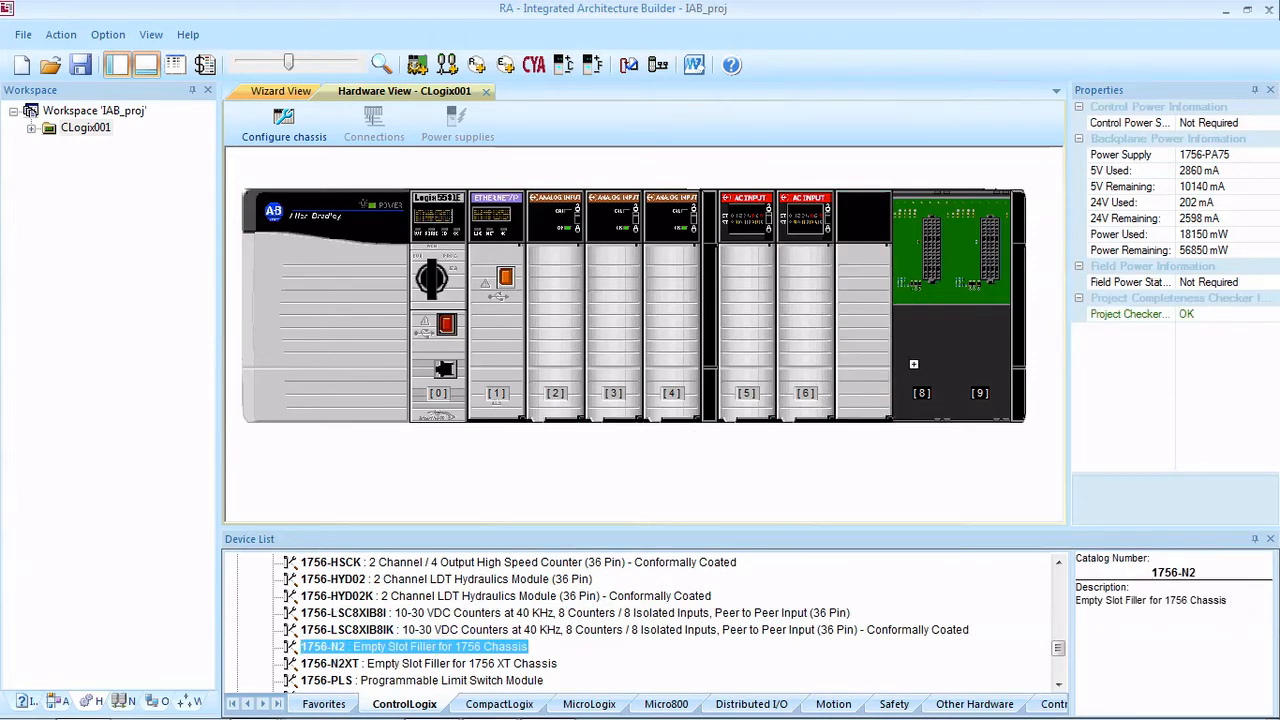
left_click(913, 364)
left_click(964, 362)
left_click(838, 463)
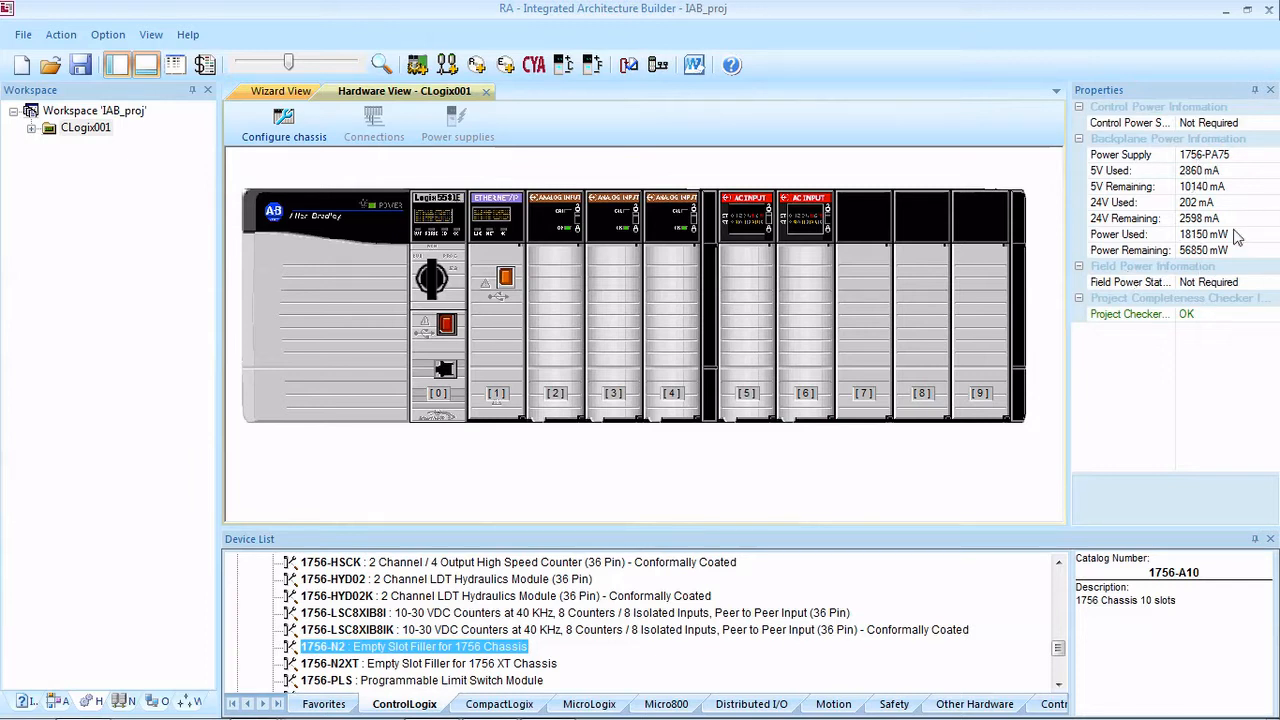
Step: Open the 1756 chassis configuration and review the available chassis sizes and coating variants
left_click(286, 124)
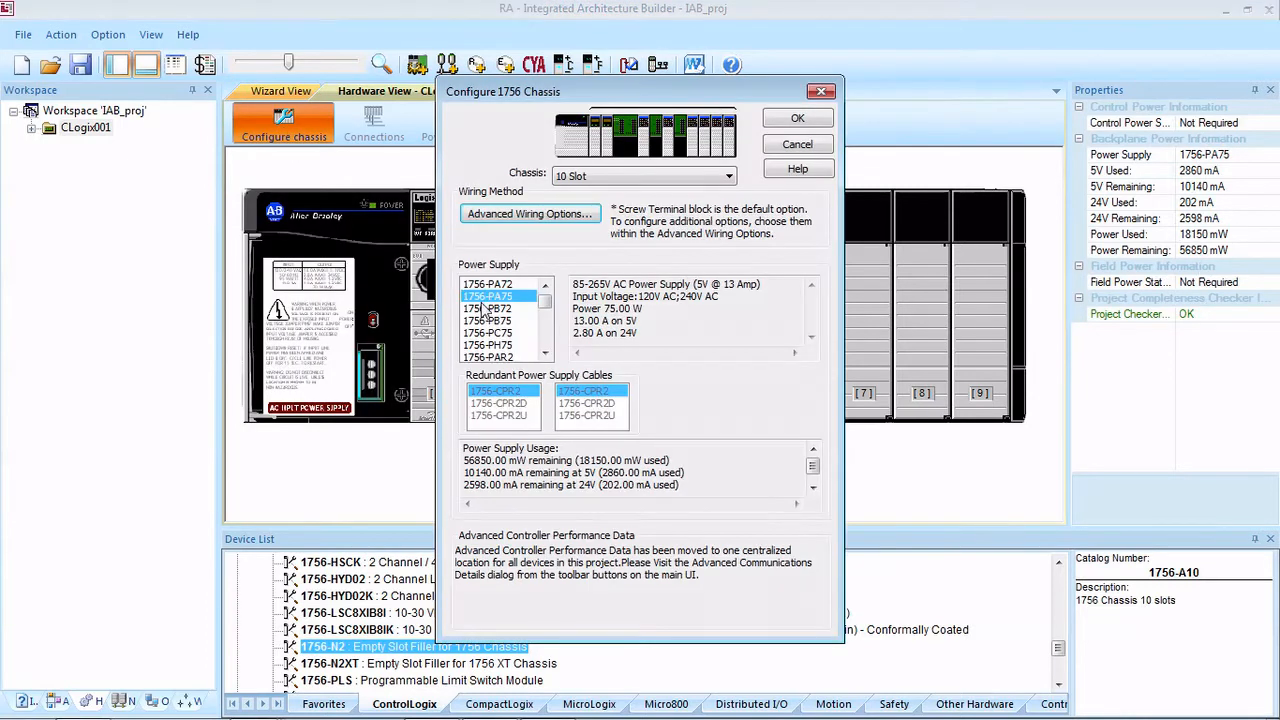
left_click(578, 177)
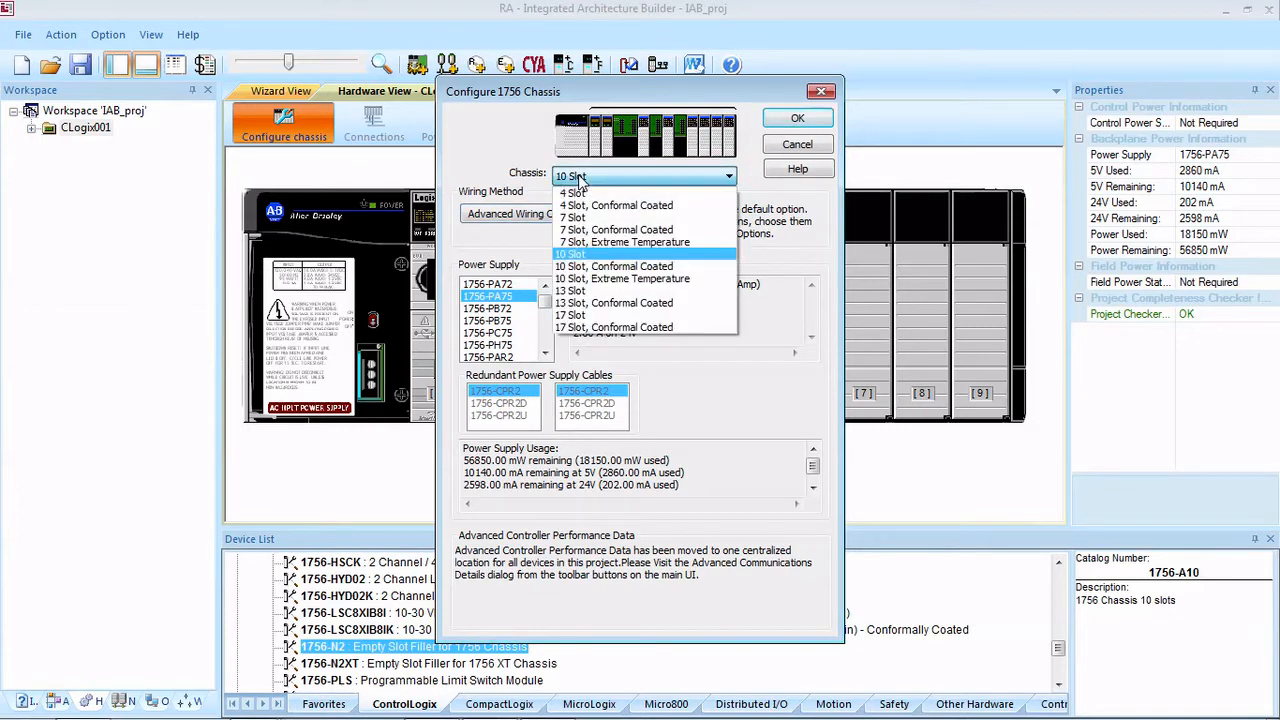
left_click(580, 179)
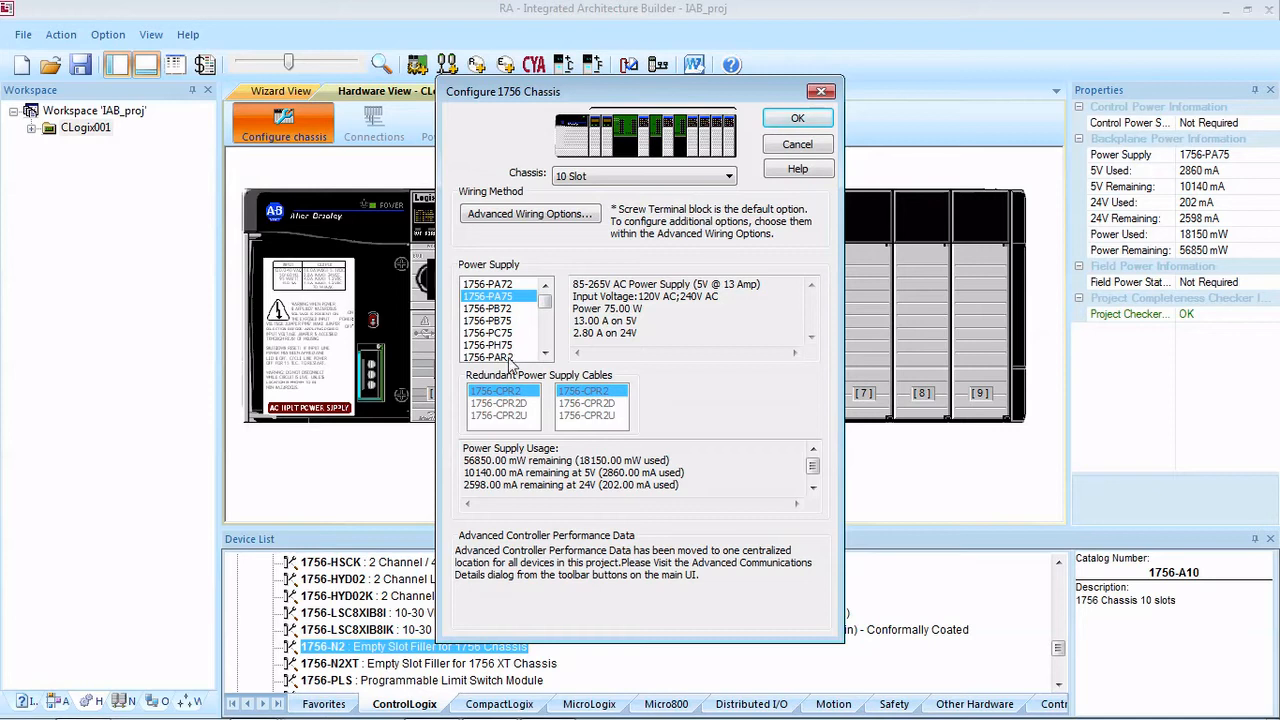
Step: Apply Wiring Systems w/Prewired Cable with 1.0m (Standard) cable length to all I/O modules in the chassis and accept the chassis configuration
left_click(492, 228)
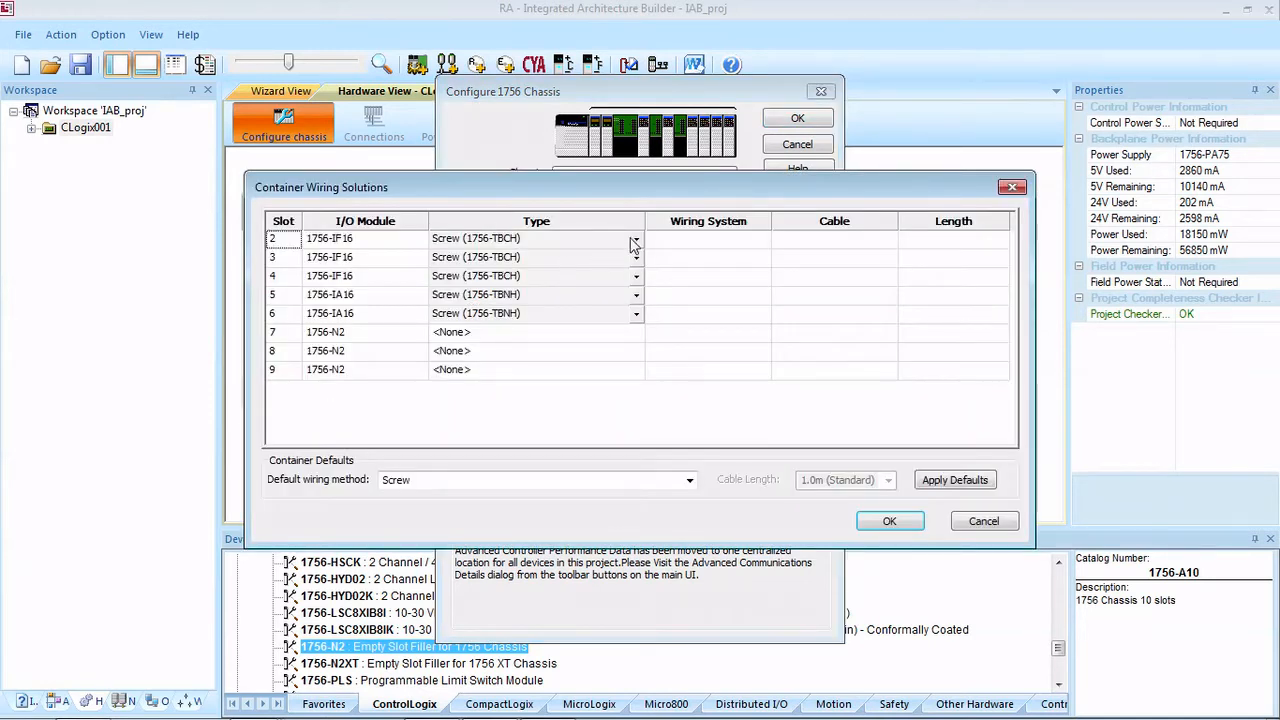
left_click(635, 242)
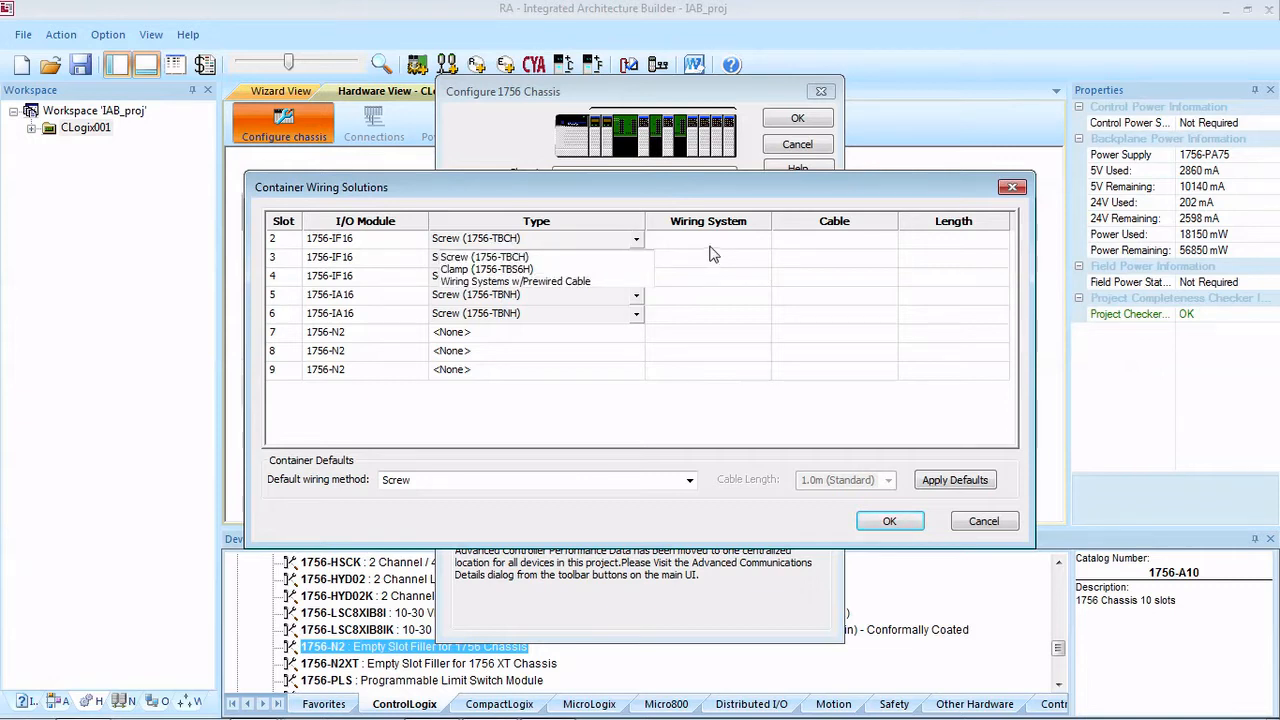
left_click(508, 482)
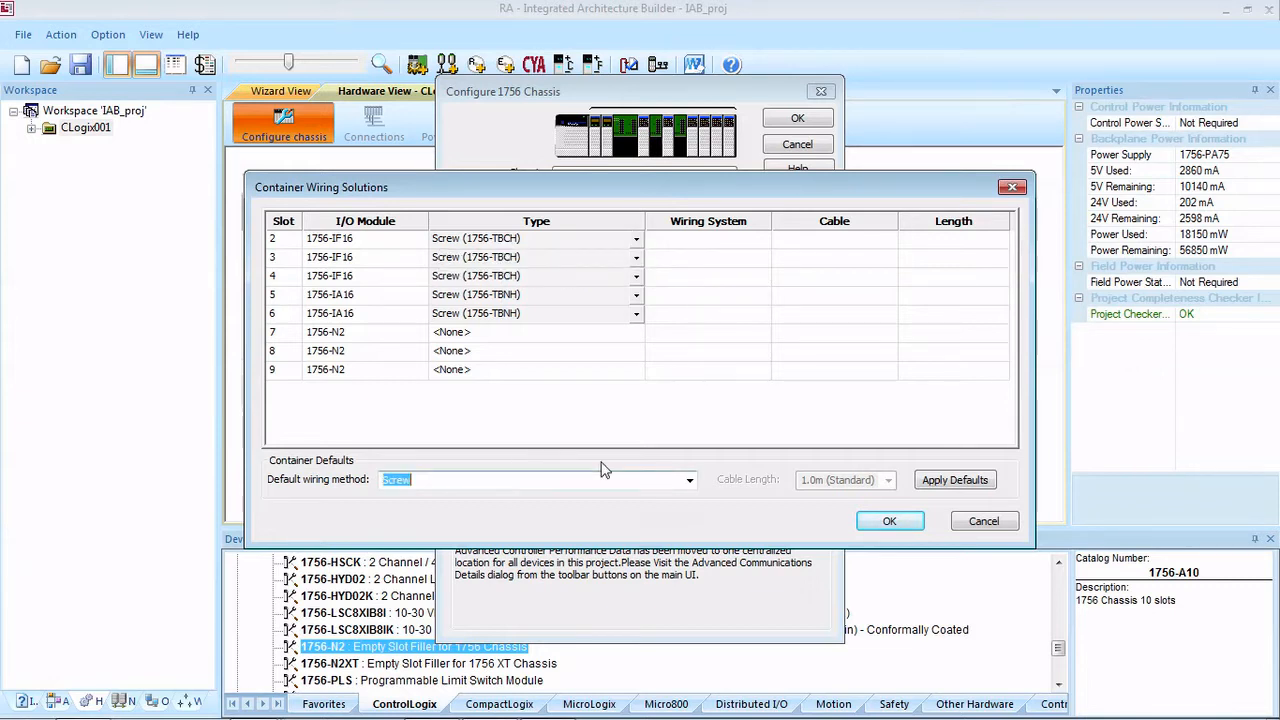
left_click(689, 481)
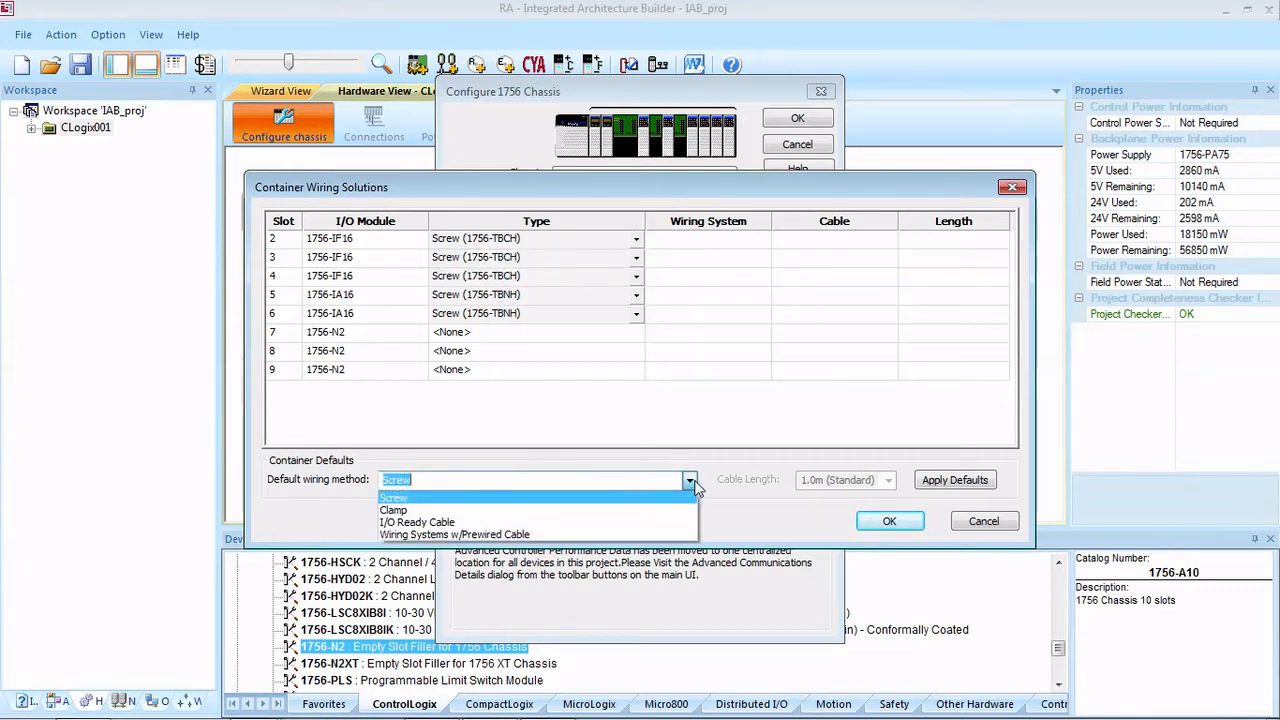
left_click(468, 522)
left_click(689, 481)
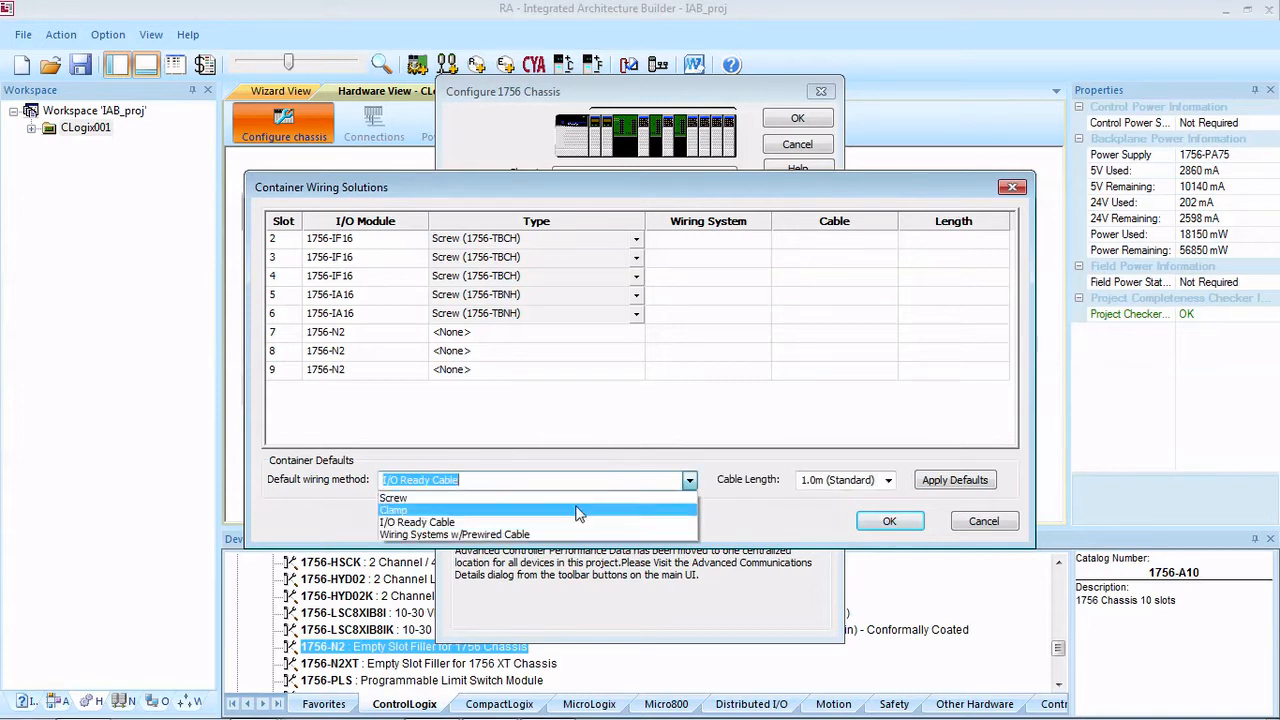
left_click(460, 523)
left_click(977, 482)
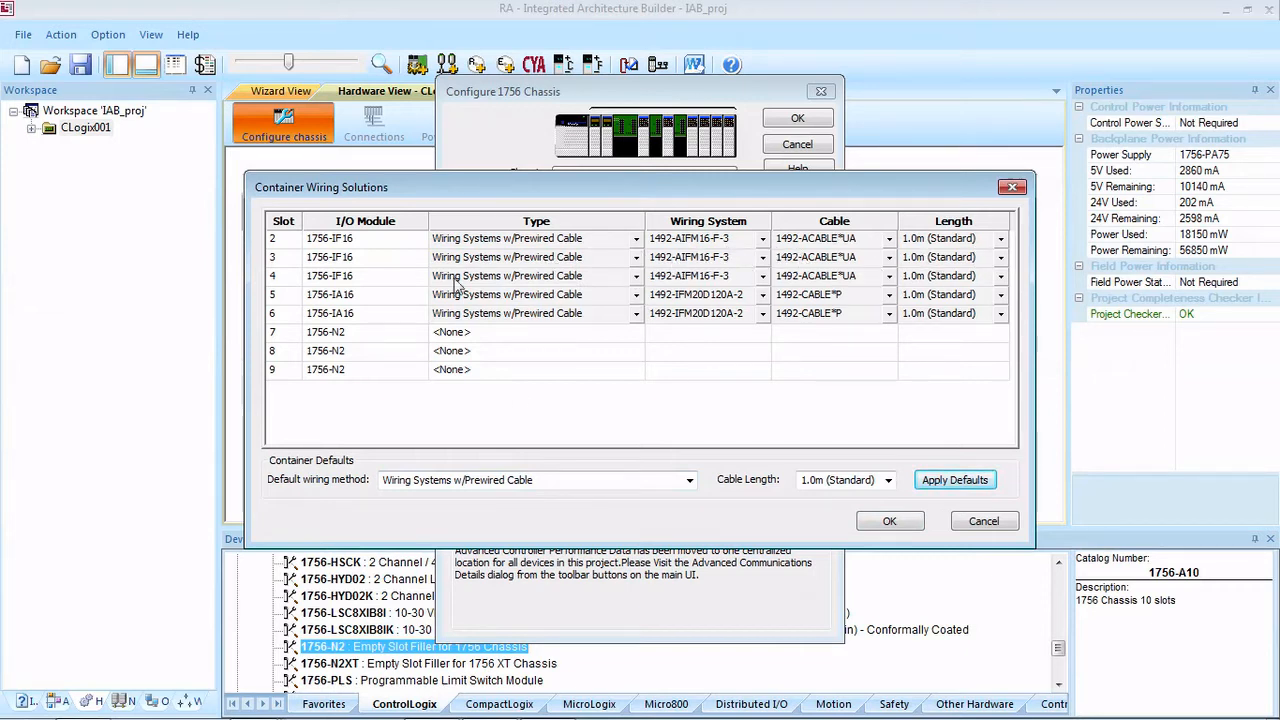
left_click(889, 521)
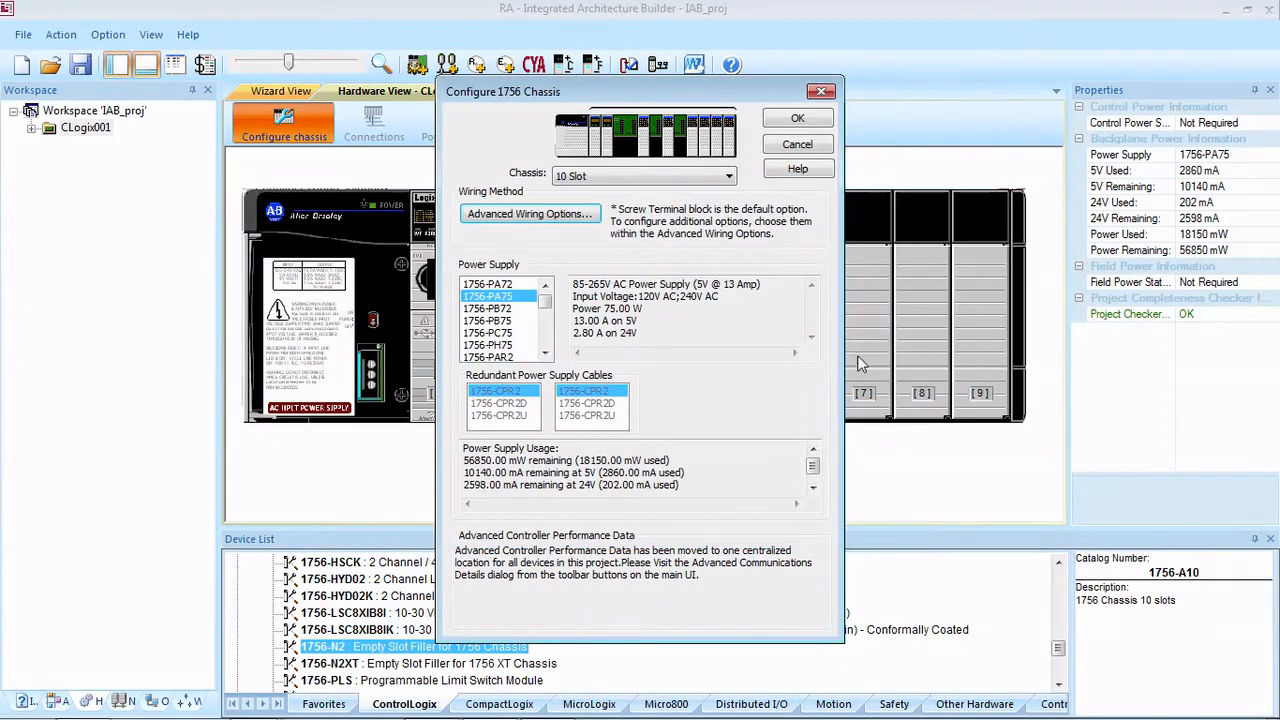
left_click(800, 119)
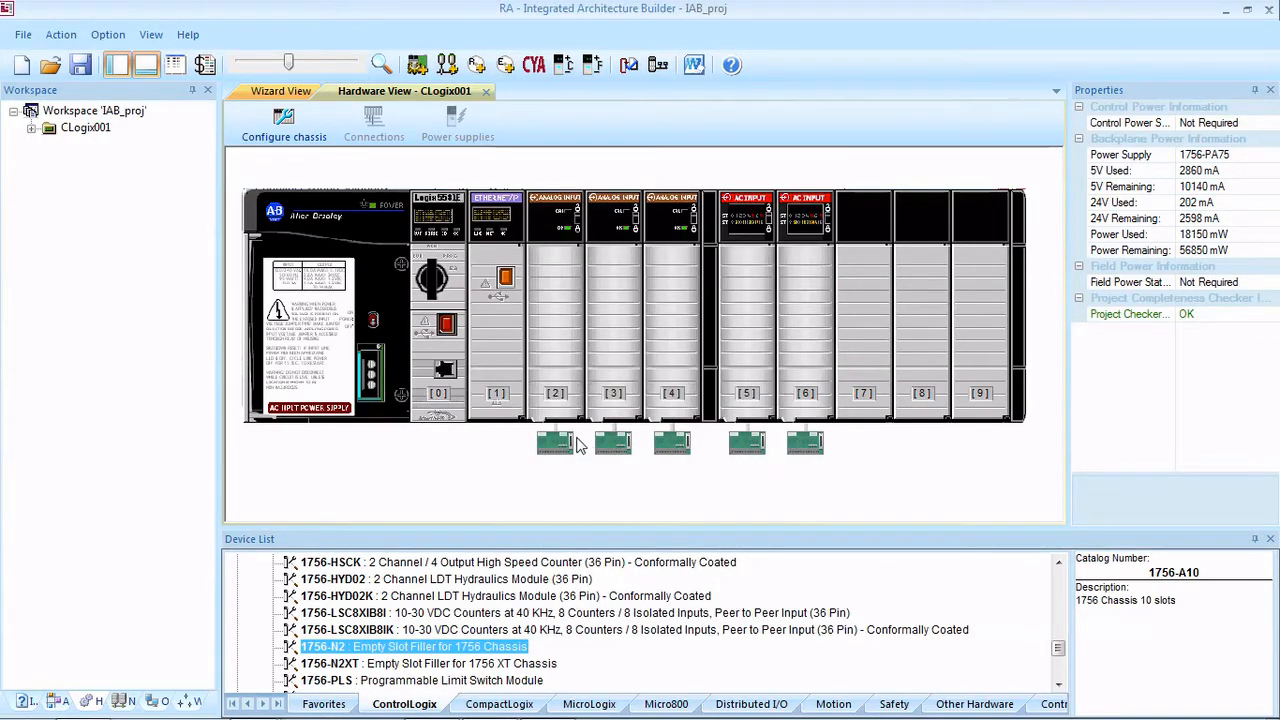
Step: Save the changes to IAB_proj and review the organized project bill of material with its list prices
left_click(204, 66)
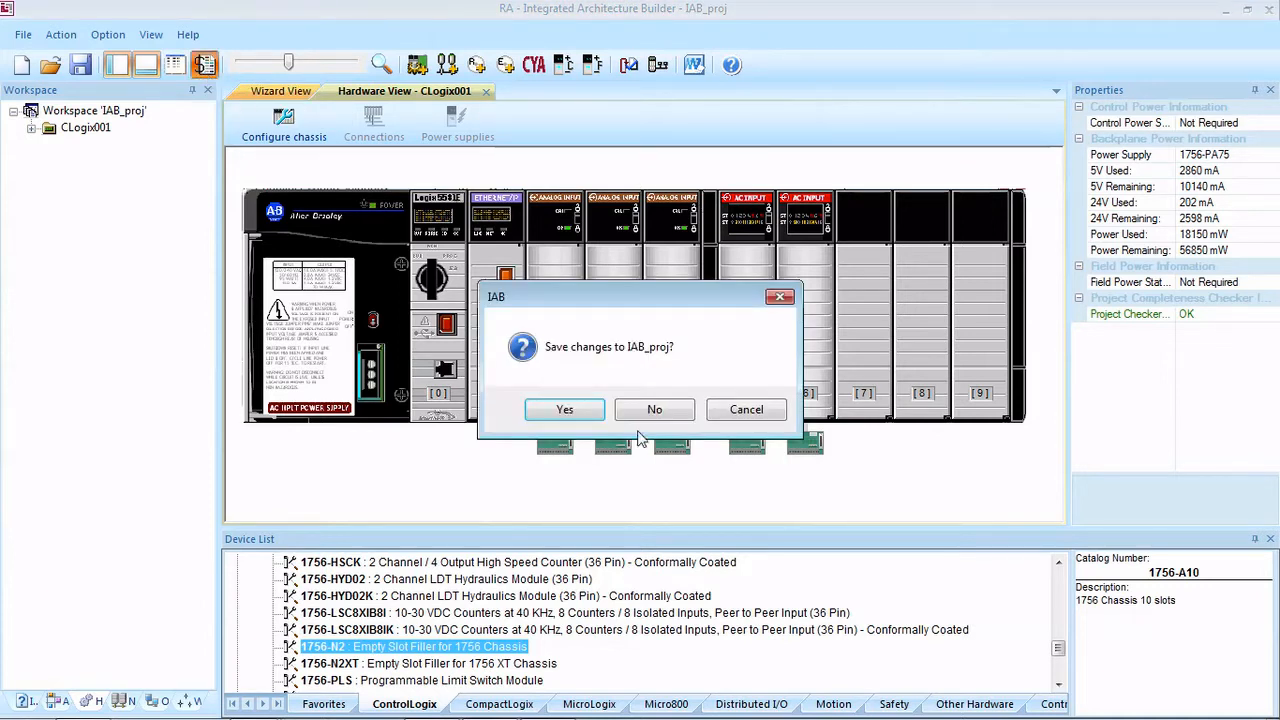
left_click(594, 413)
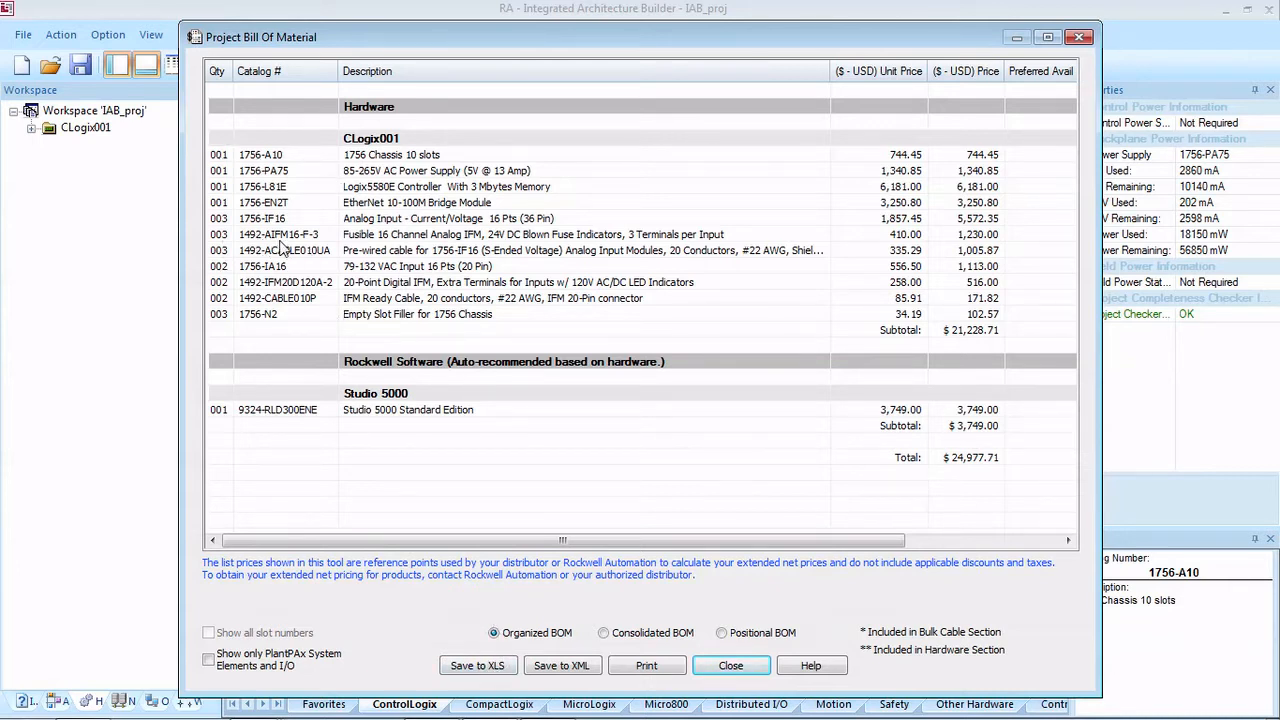
left_click(731, 668)
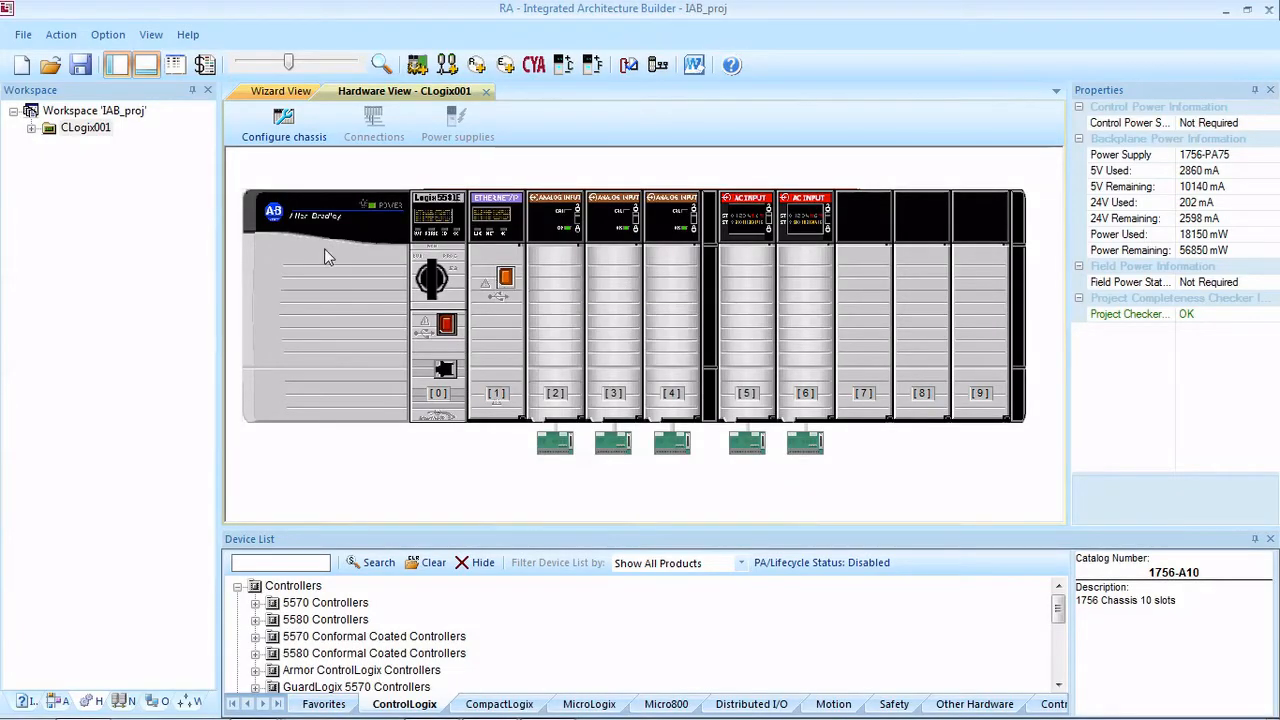
left_click(192, 703)
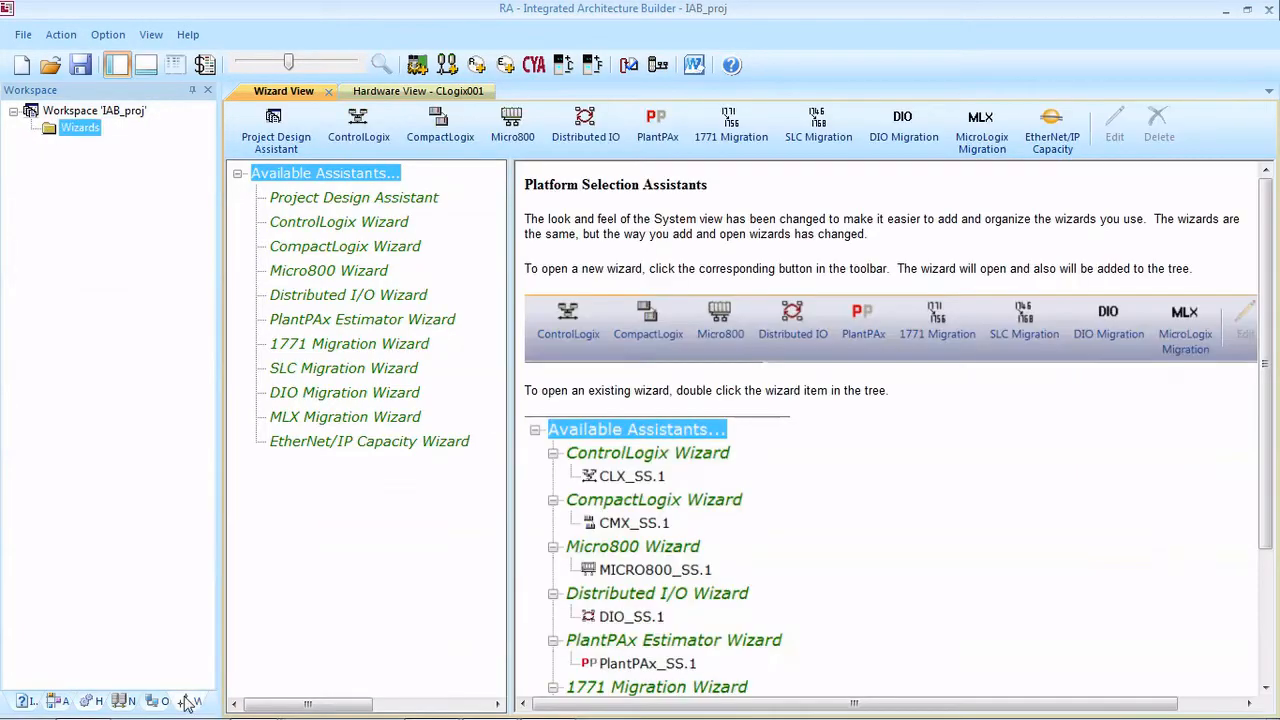
left_click(125, 703)
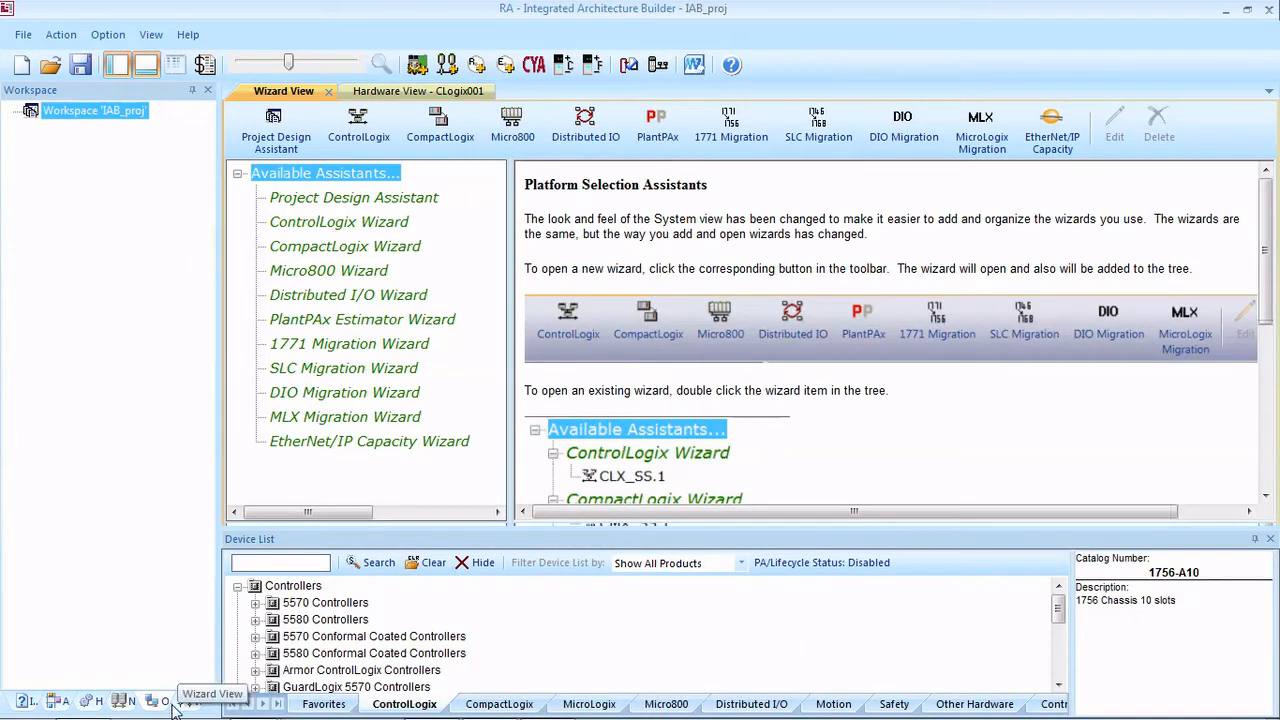
left_click(90, 702)
left_click(60, 702)
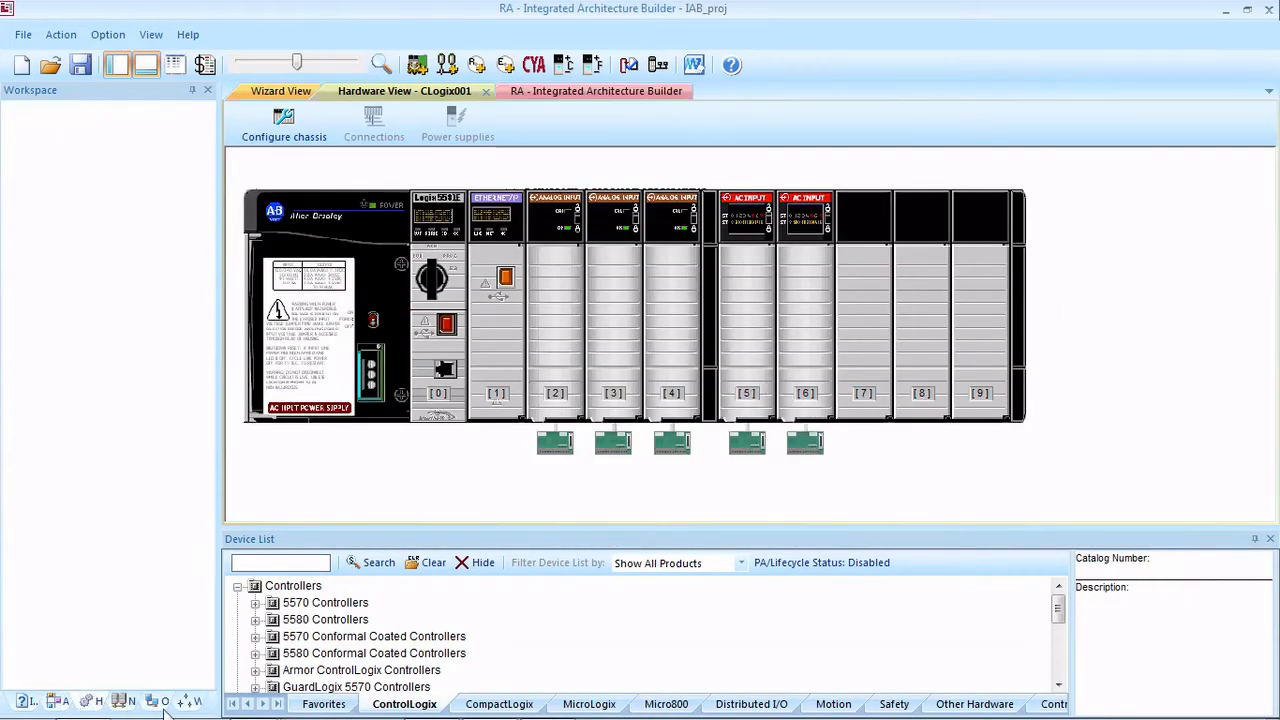
Step: Start a CompactLogix wizard with 120/220V AC chassis power, 10% spare I/O points and a Freeform Model EtherNet network
left_click(191, 702)
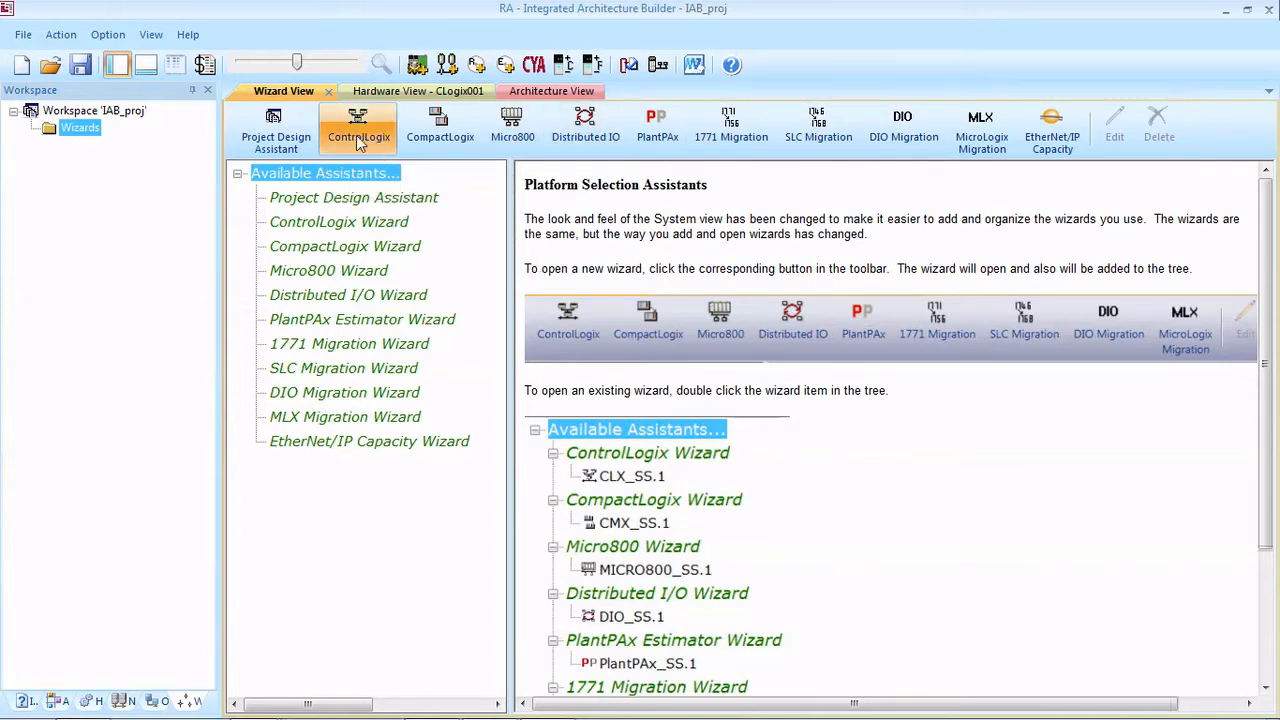
left_click(443, 133)
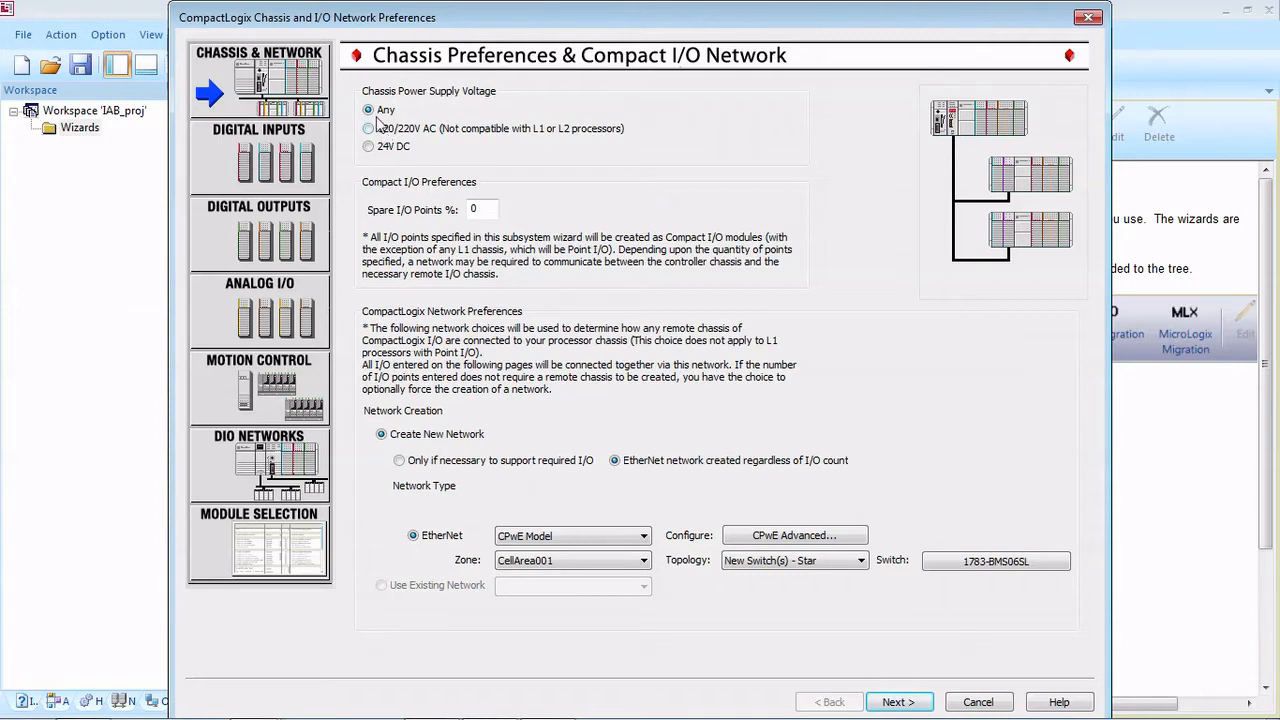
left_click(405, 129)
double_click(490, 208)
left_click(600, 540)
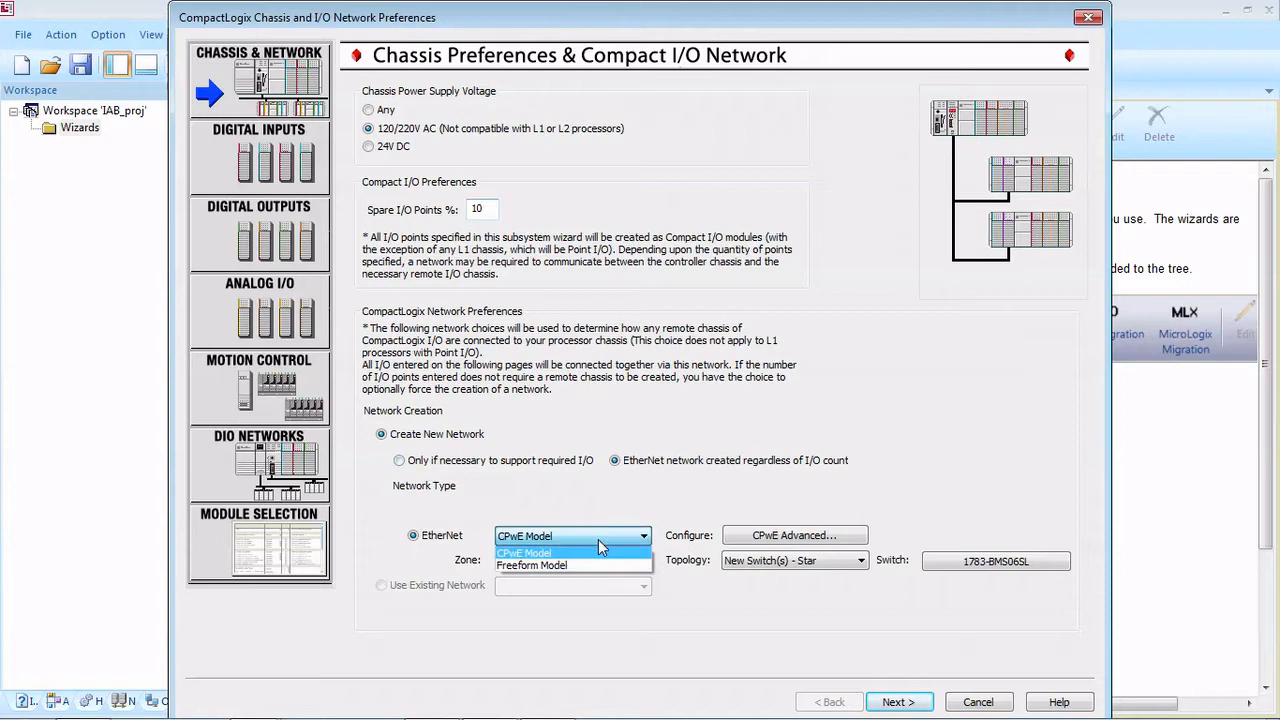
left_click(535, 566)
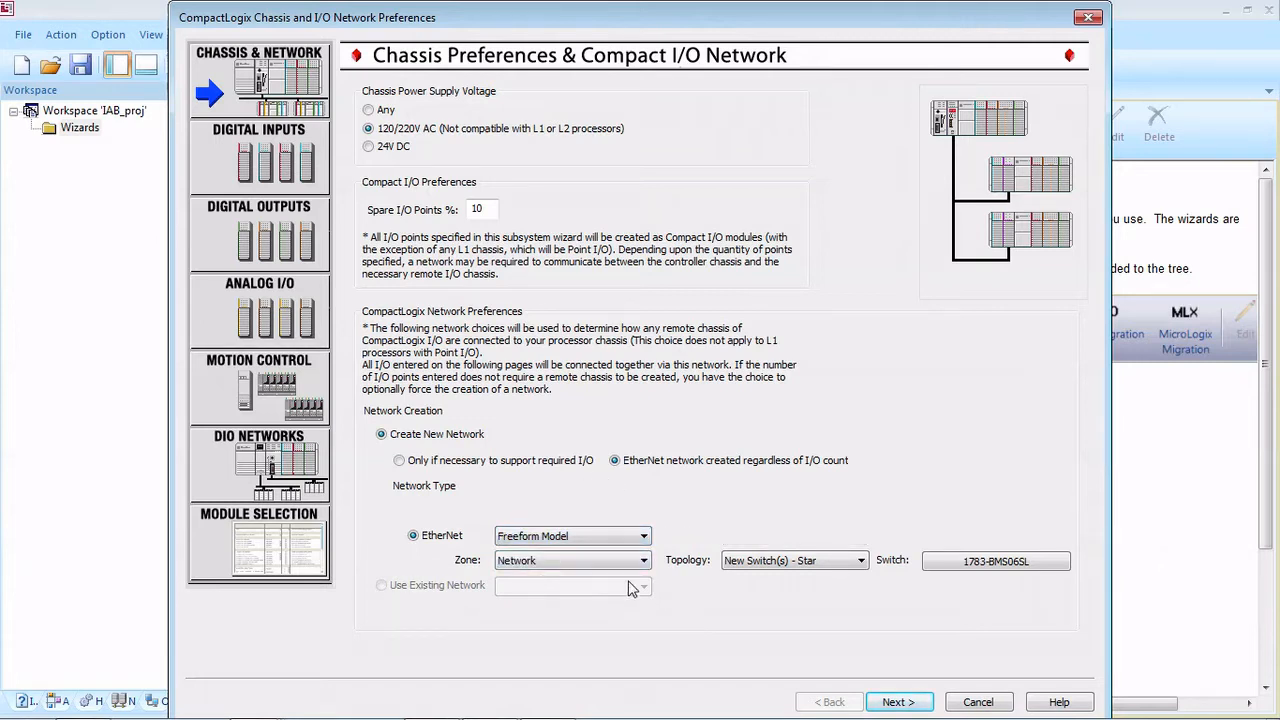
left_click(975, 565)
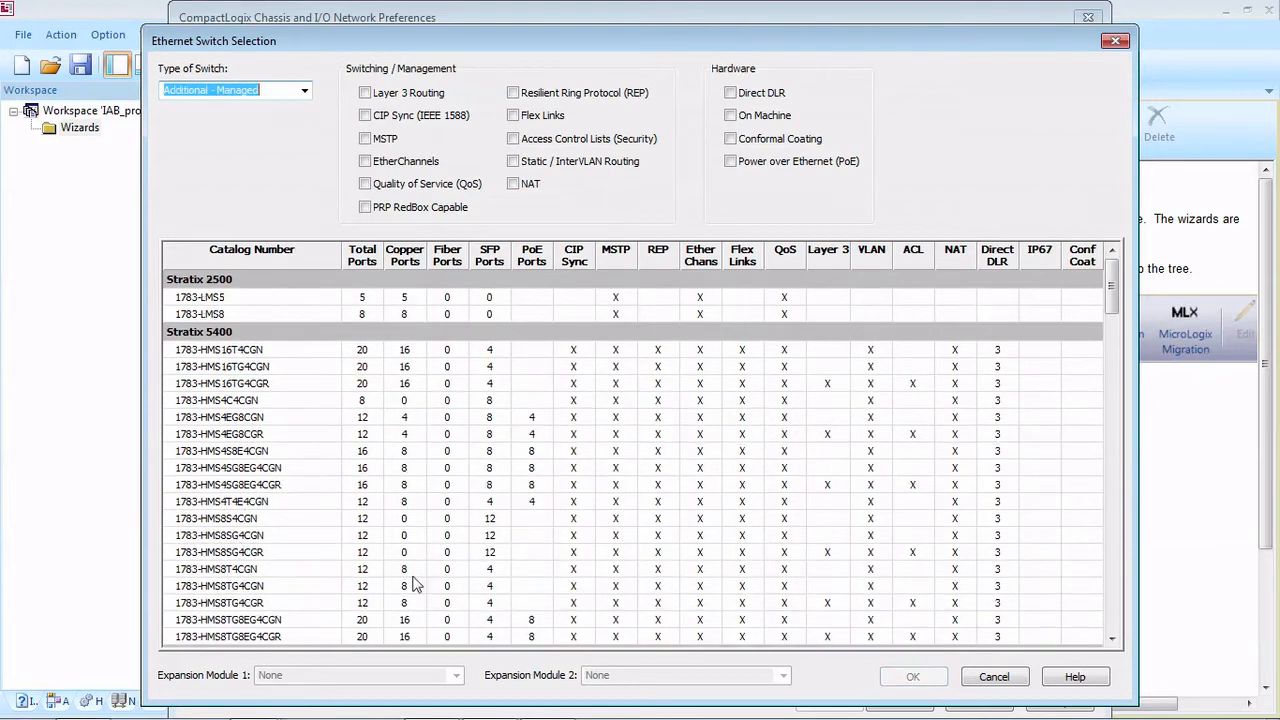
left_click(994, 676)
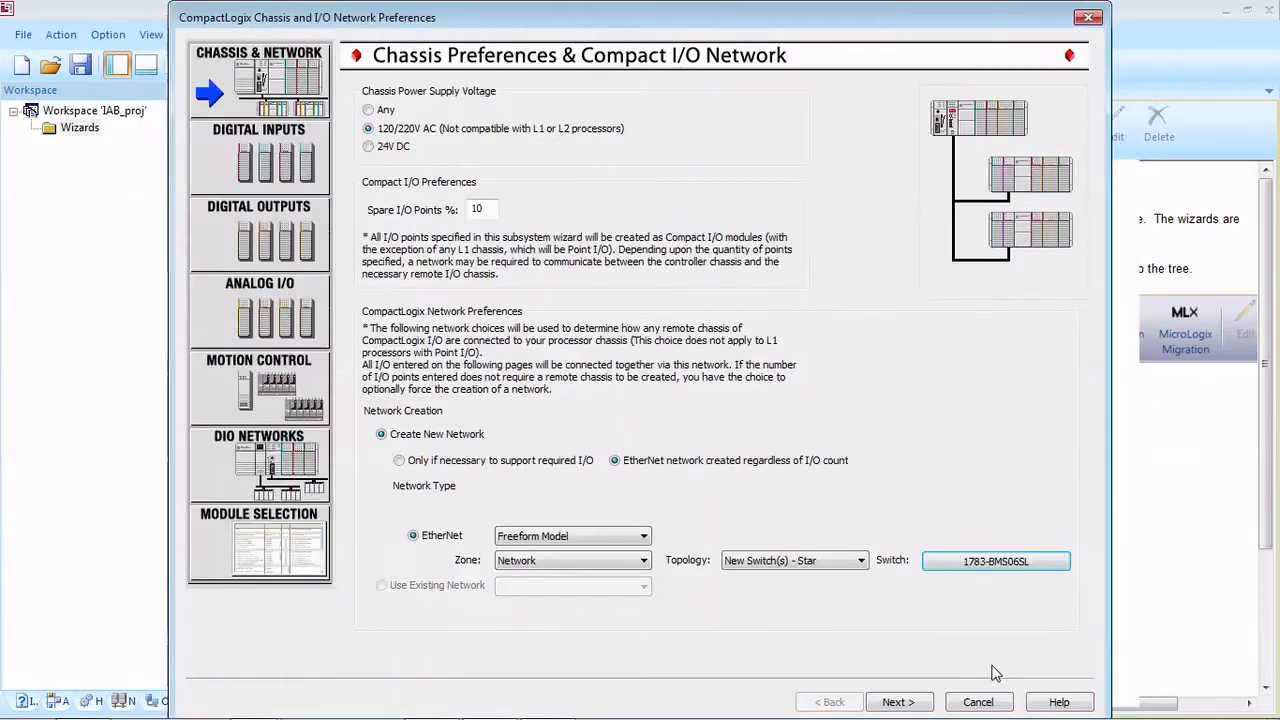
left_click(896, 702)
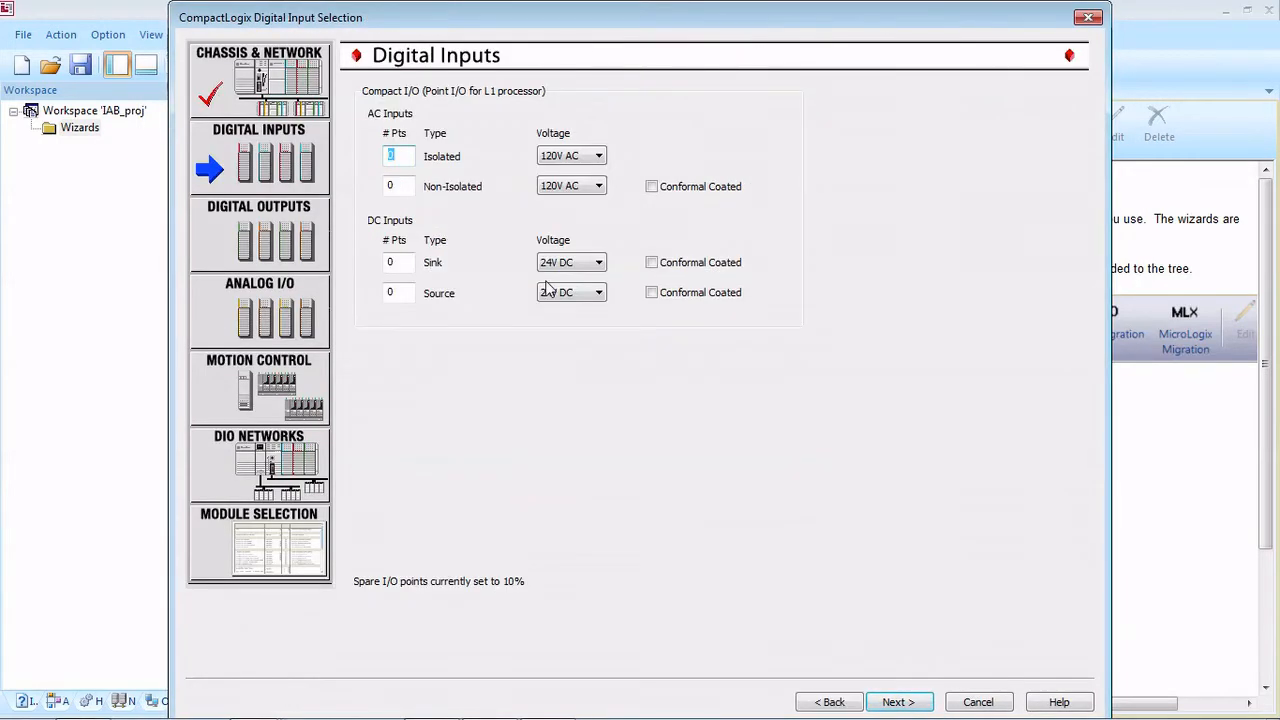
Step: Request 64 non-isolated 120V AC and 32 sink 24V DC digital inputs, plus 45 non-isolated 120V AC digital outputs
left_click(391, 185)
type("64")
left_click(399, 263)
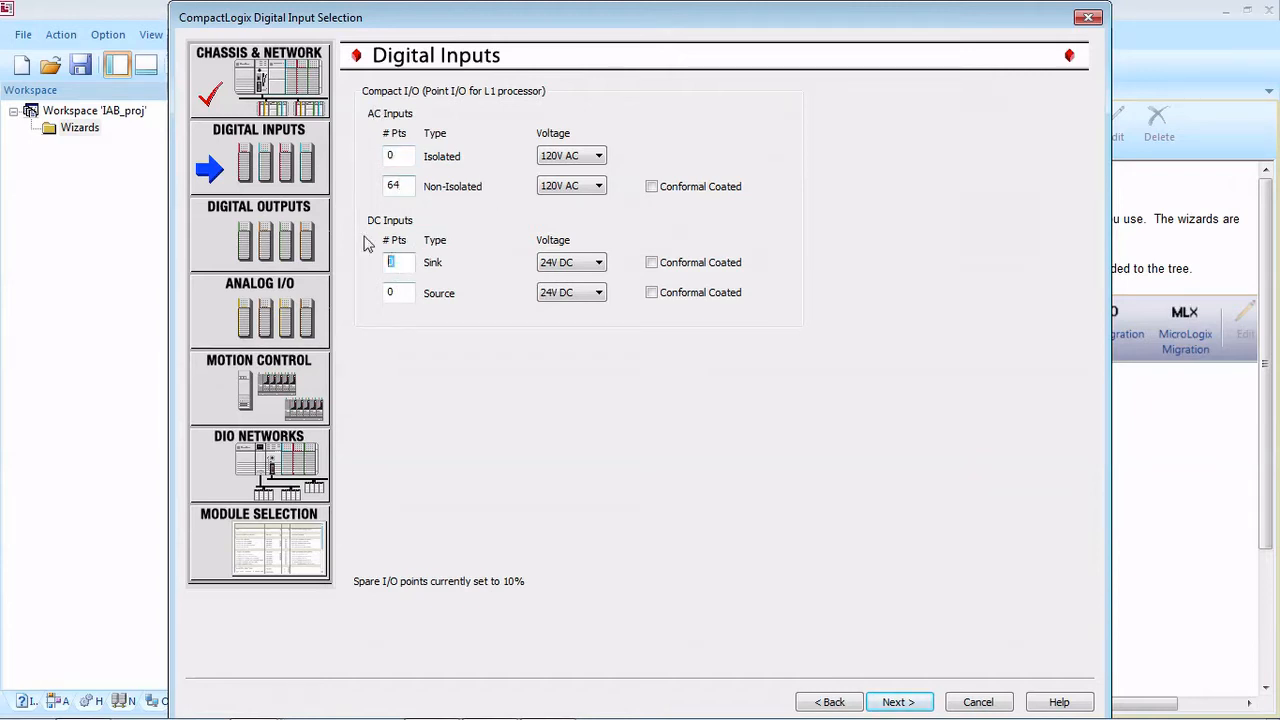
type("32")
left_click(897, 702)
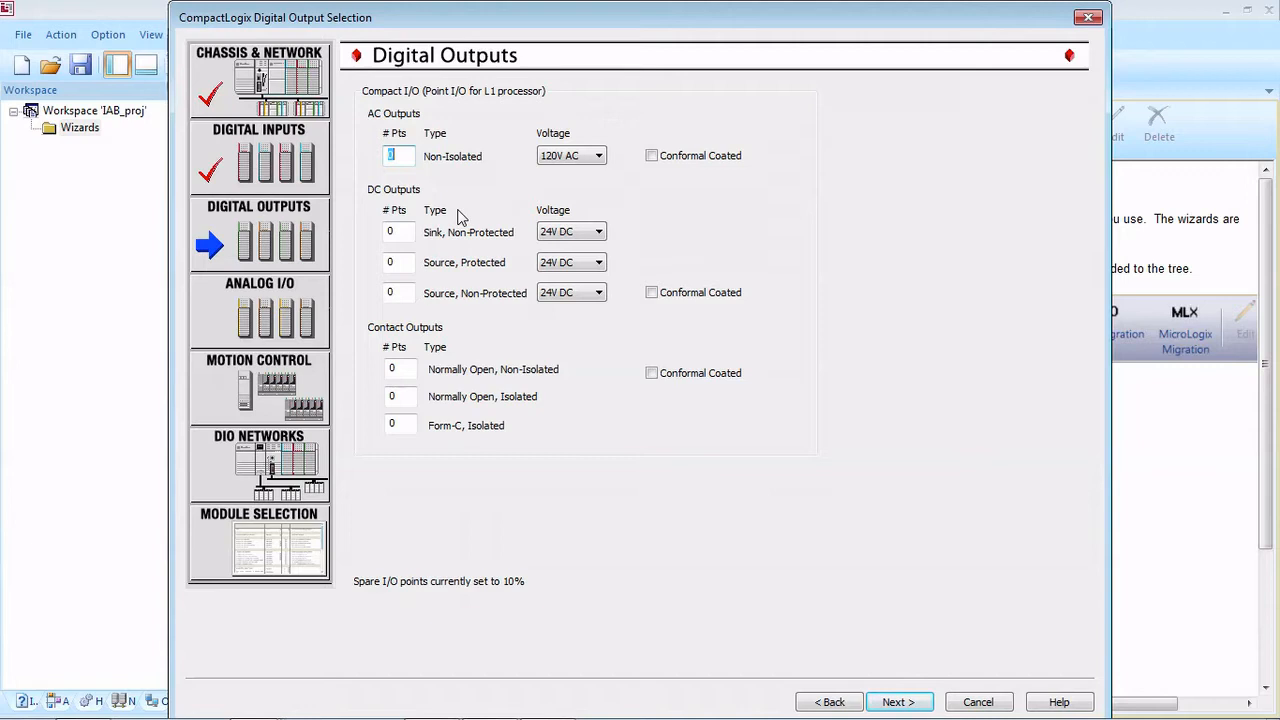
type("45")
left_click(925, 708)
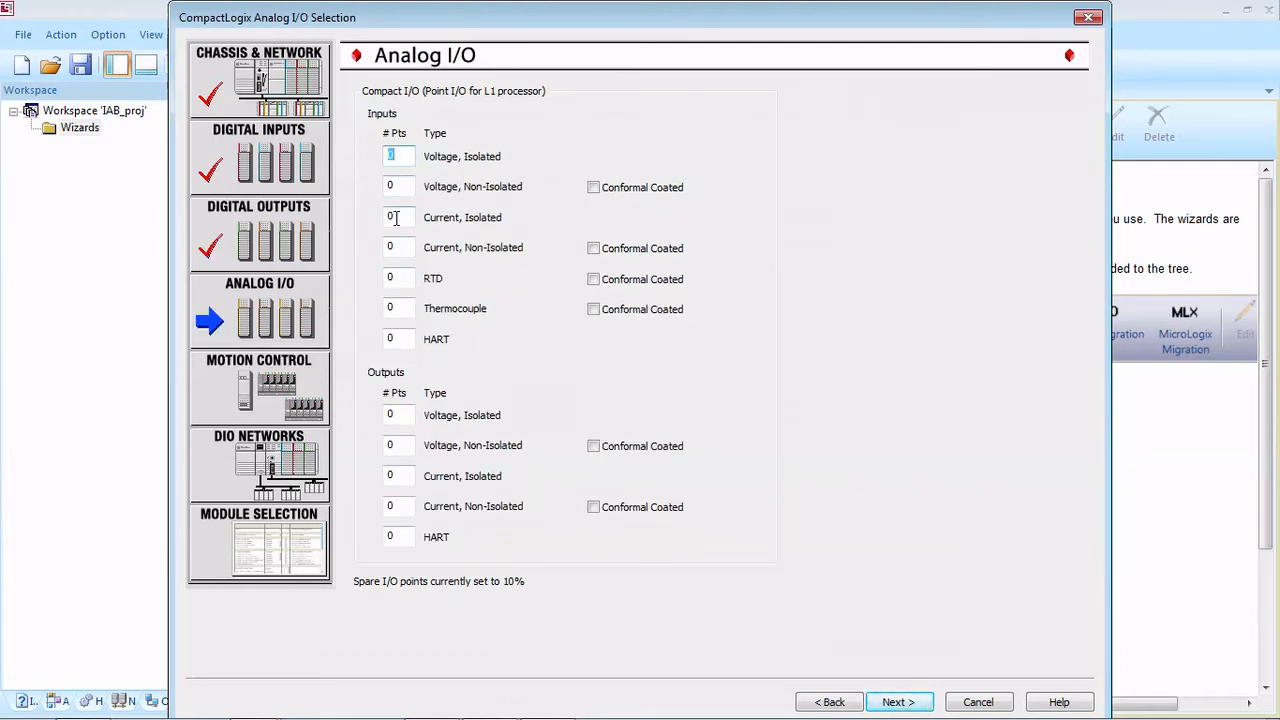
Step: Enter the point counts for non-isolated current analog inputs and isolated current analog outputs
left_click(405, 247)
left_click(410, 476)
left_click(895, 700)
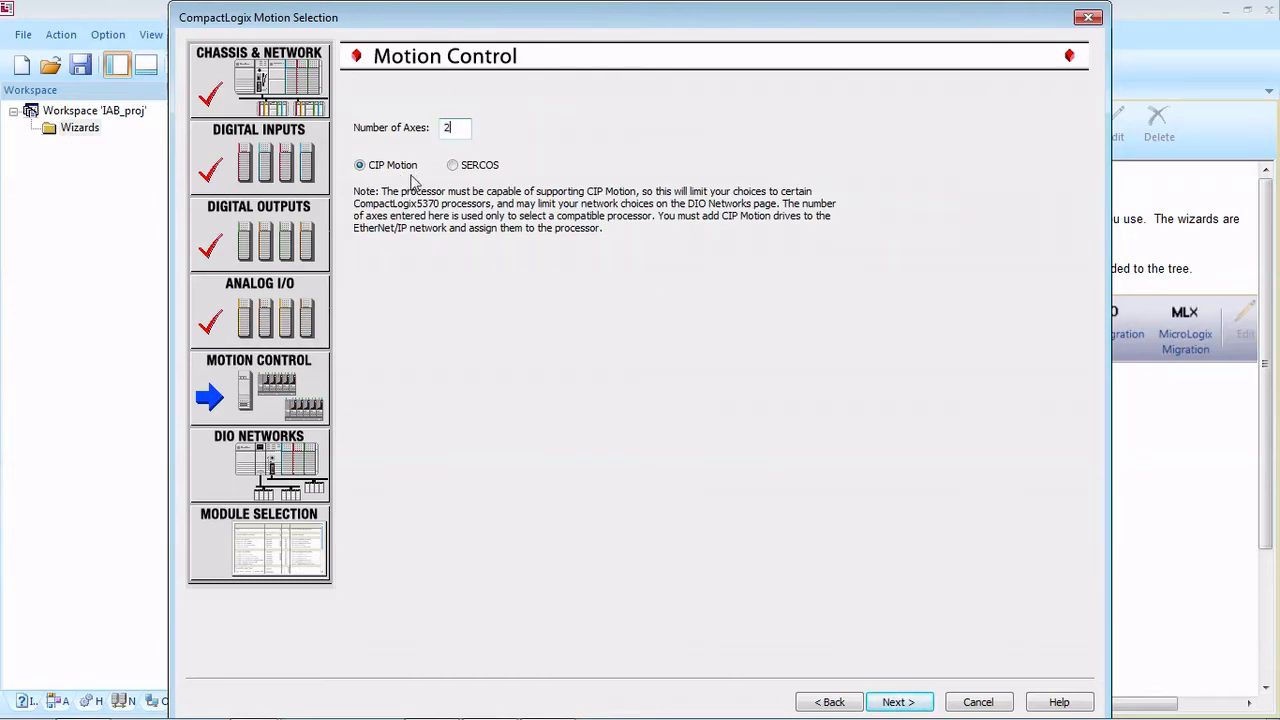
Step: Specify 2 CIP Motion axes and continue with no additional distributed I/O networks
left_click(900, 702)
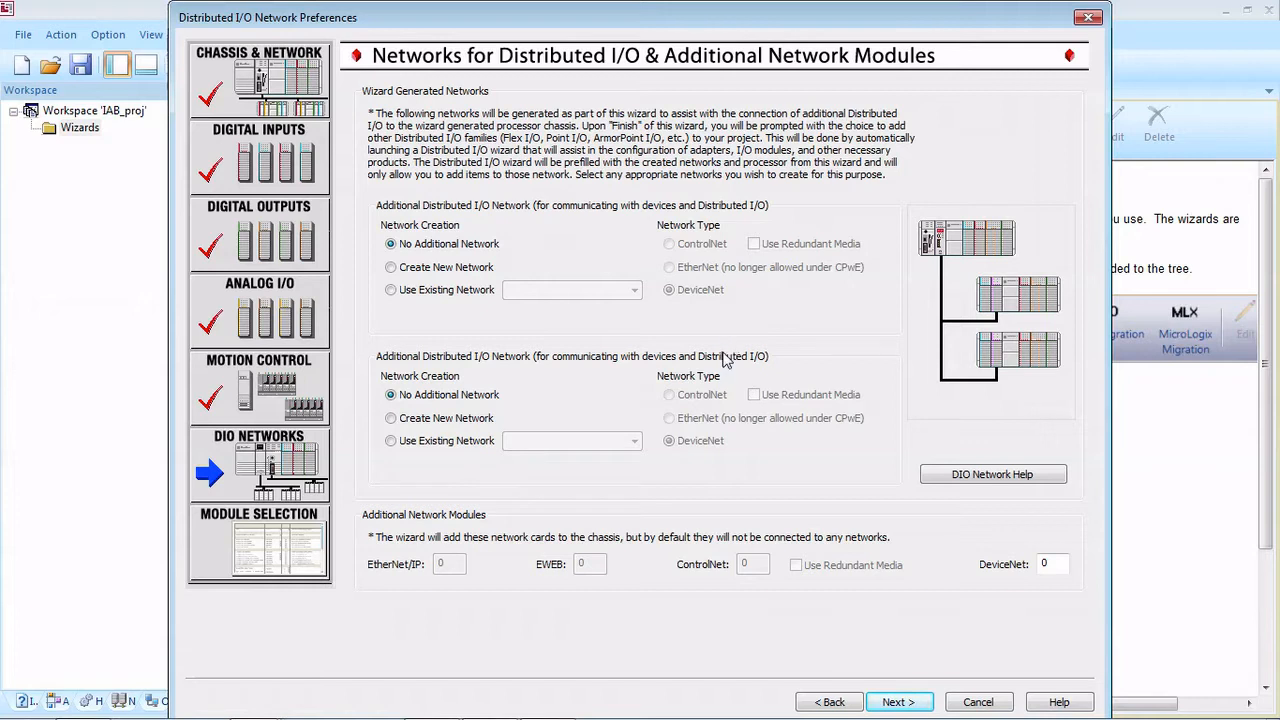
left_click(897, 702)
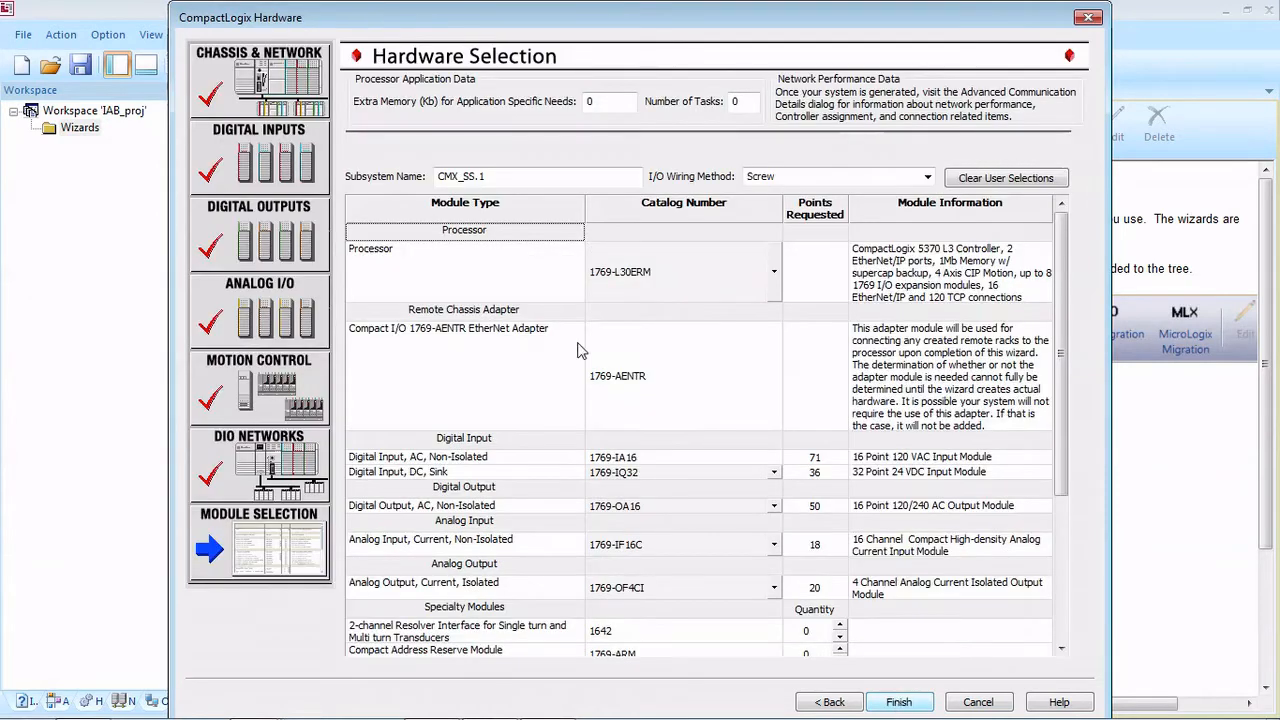
Step: Select the 1769-L33ERM processor for the CompactLogix hardware and choose Screw as the I/O wiring method
scroll(690, 370, "down", 2)
scroll(690, 375, "down", 3)
scroll(690, 375, "up", 7)
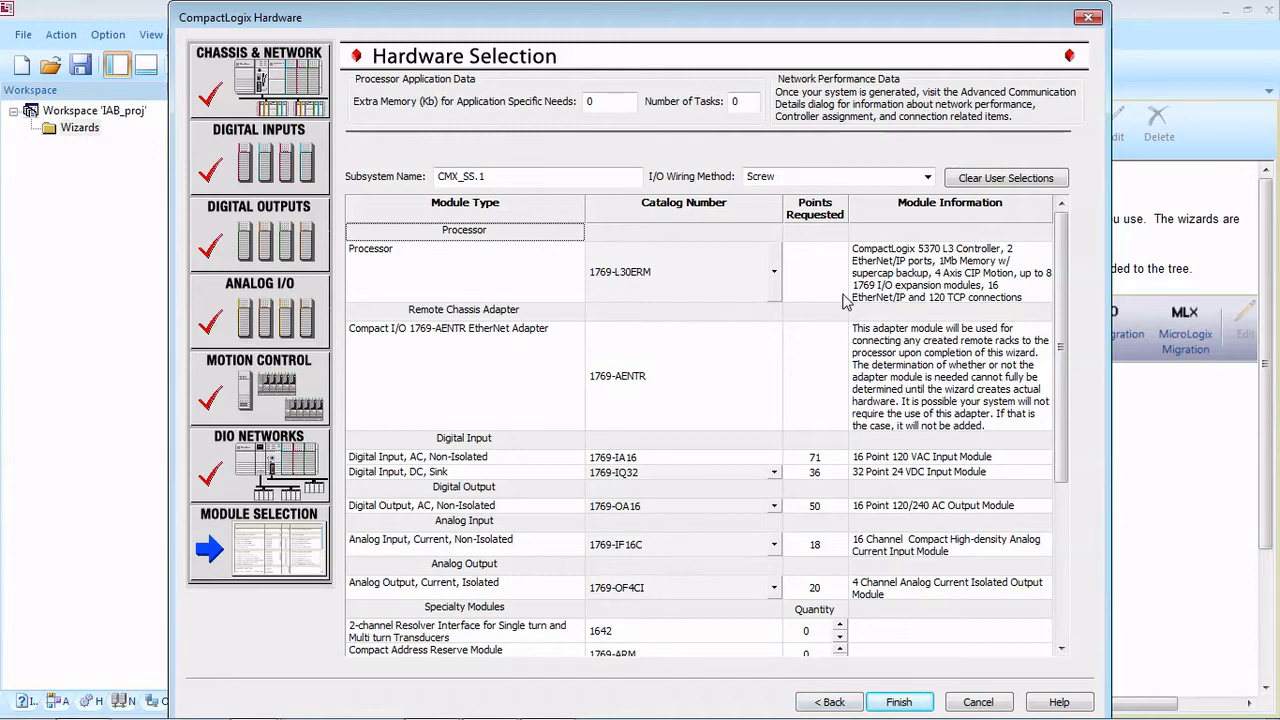
left_click(774, 272)
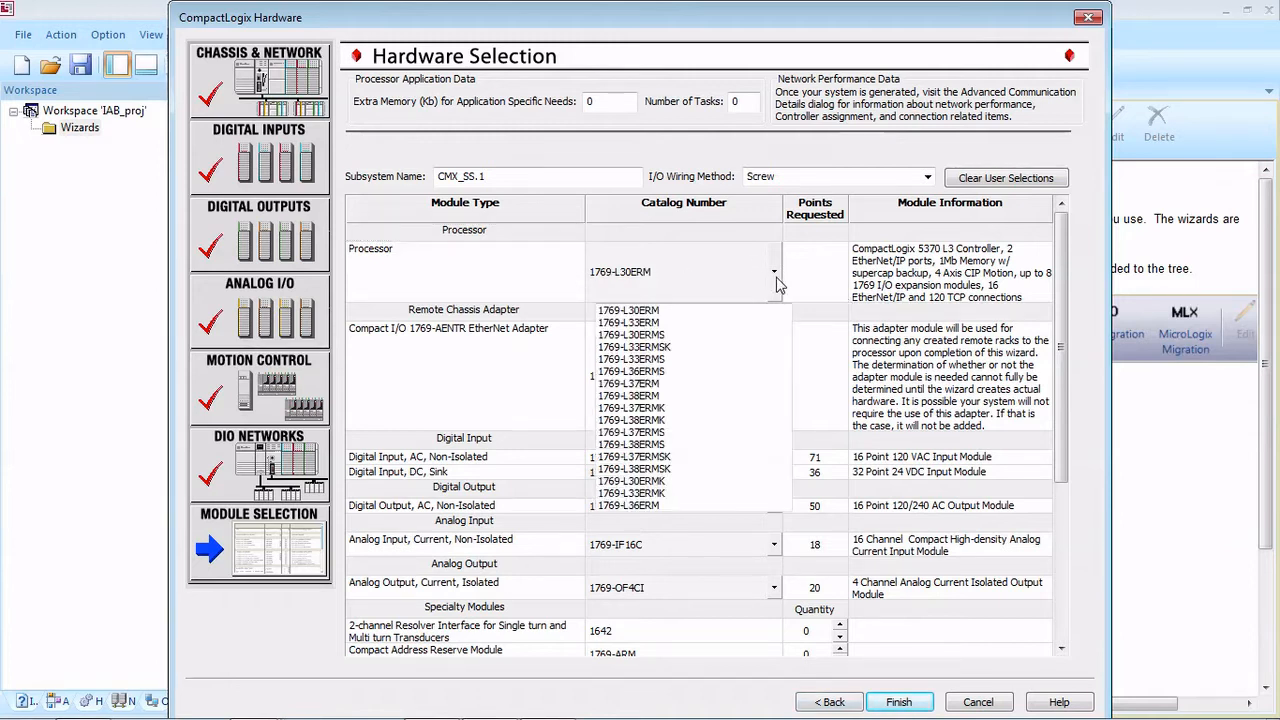
left_click(630, 322)
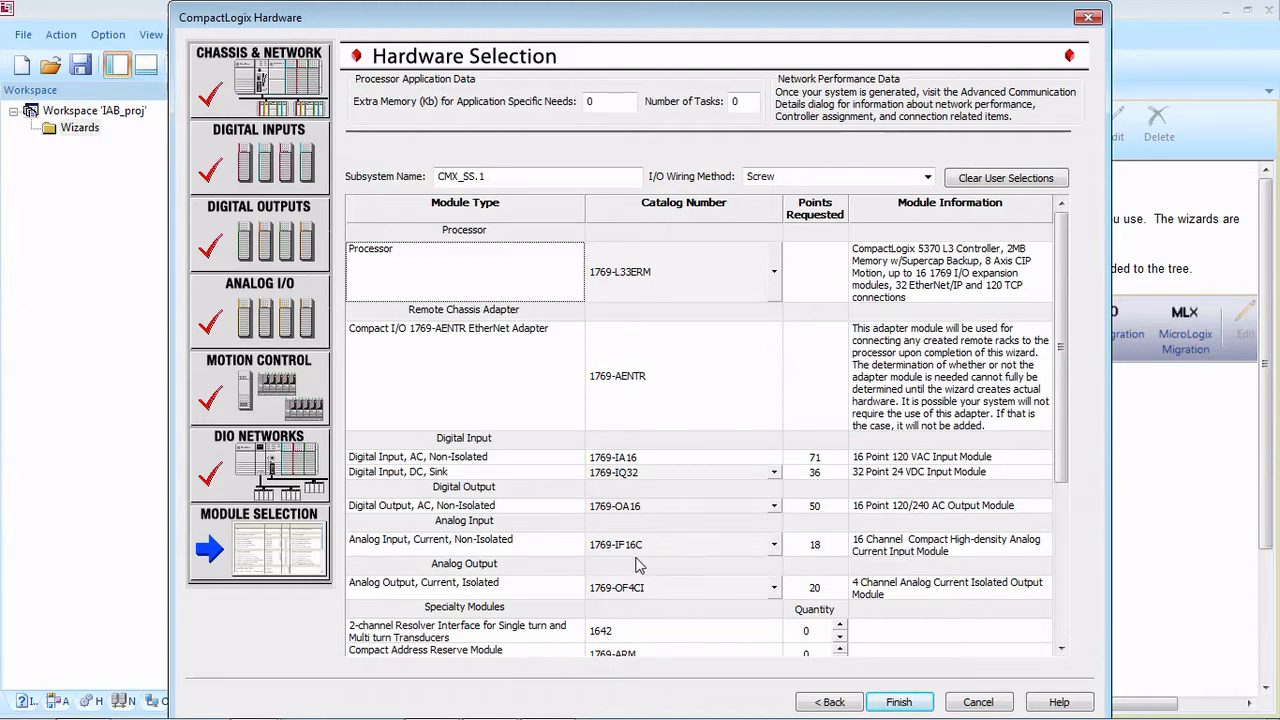
left_click(888, 176)
left_click(926, 178)
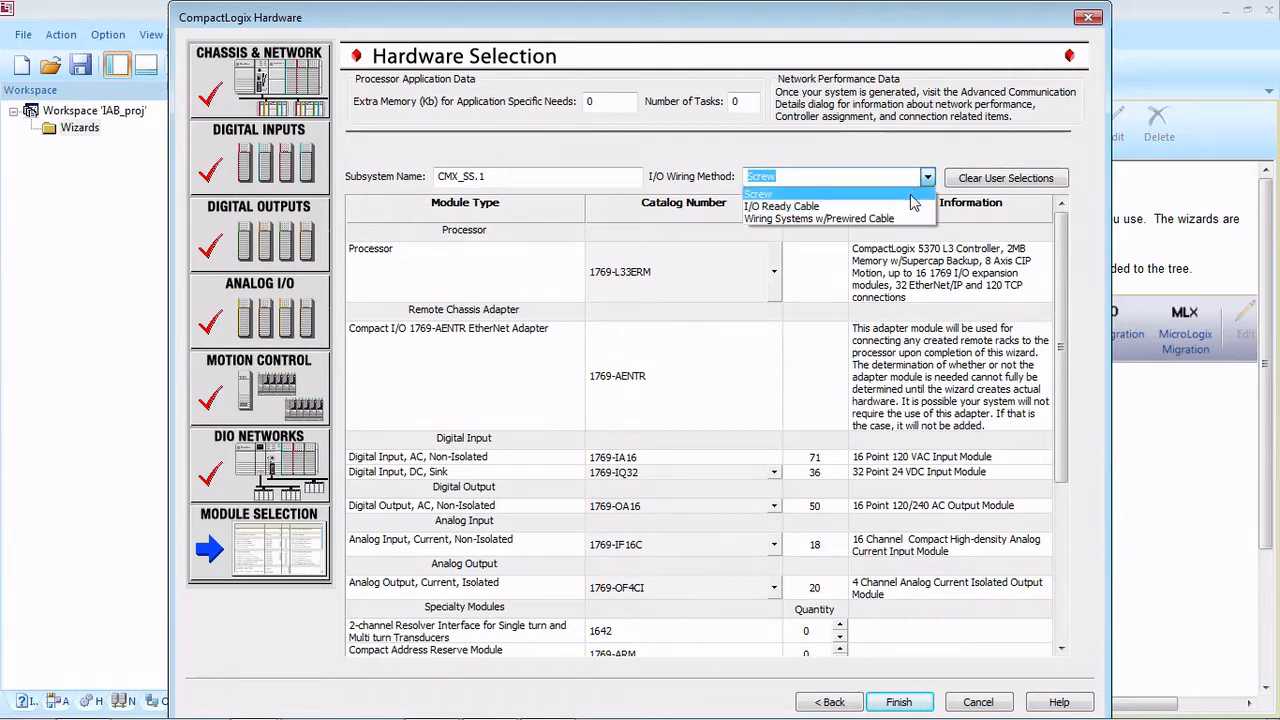
left_click(910, 194)
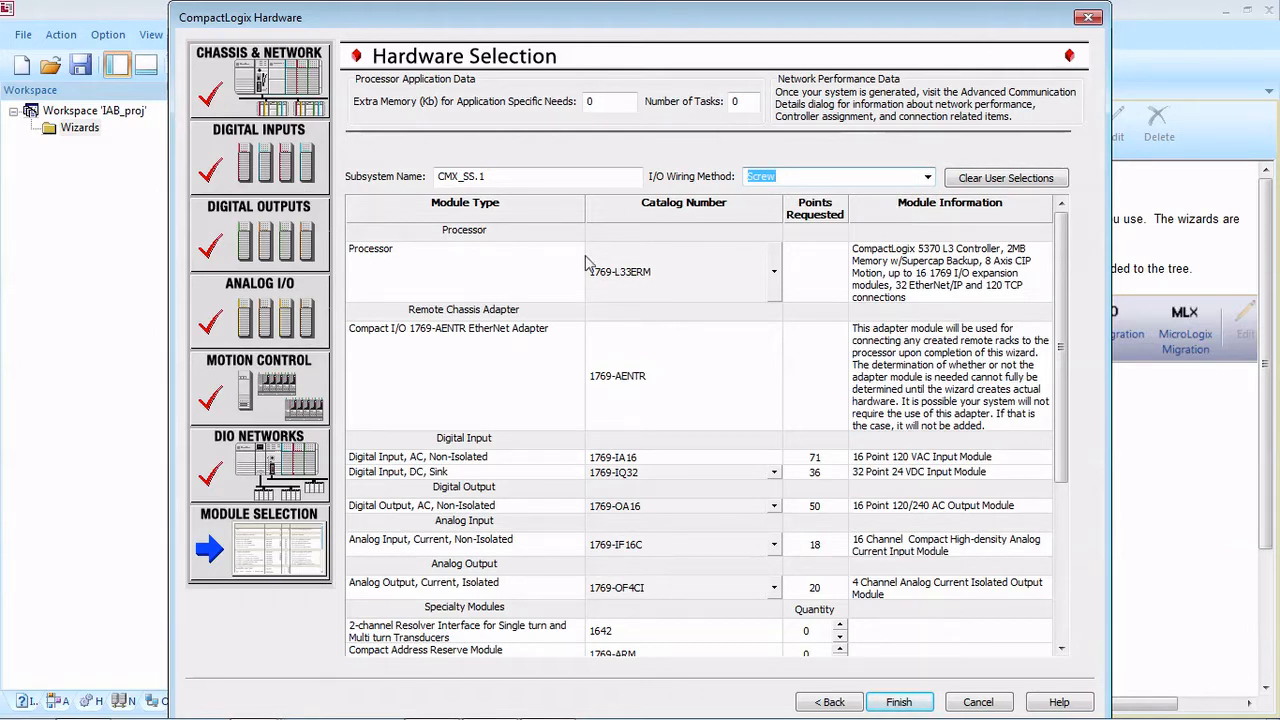
Step: Name the subsystem CompactLogix and dismiss the e-mail notification
left_click_drag(503, 176, 415, 183)
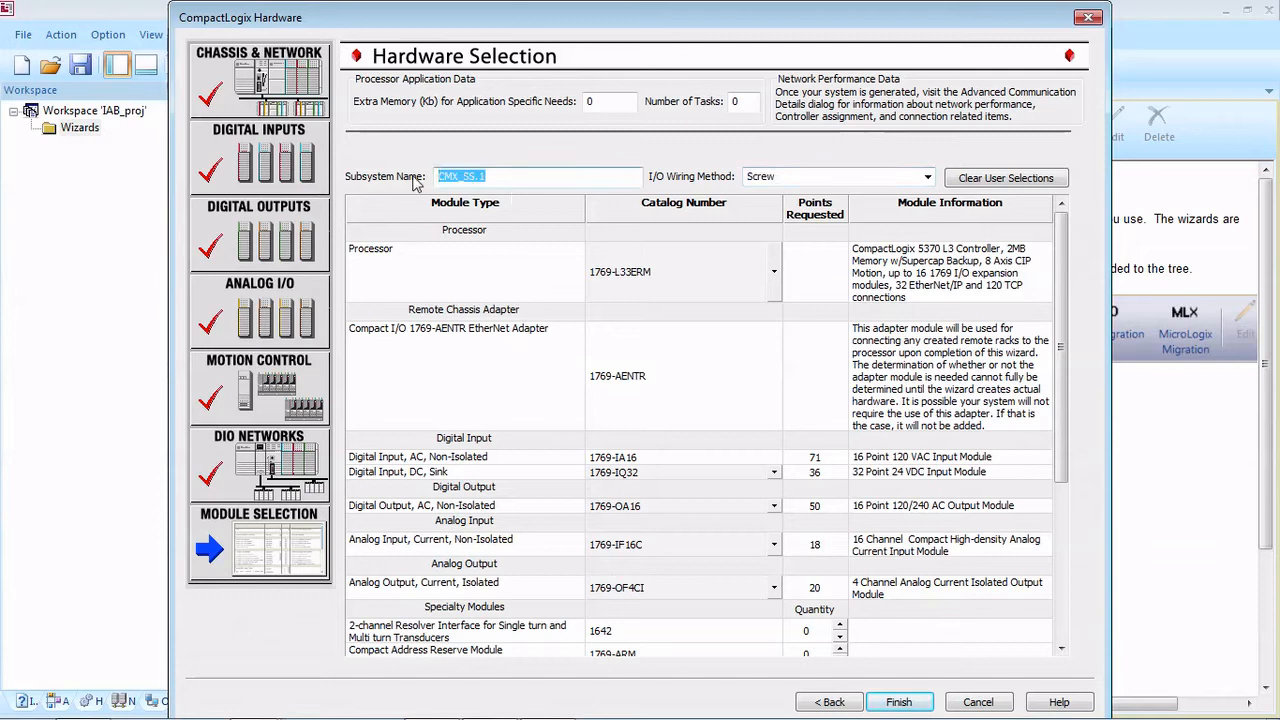
type("CompactLogix")
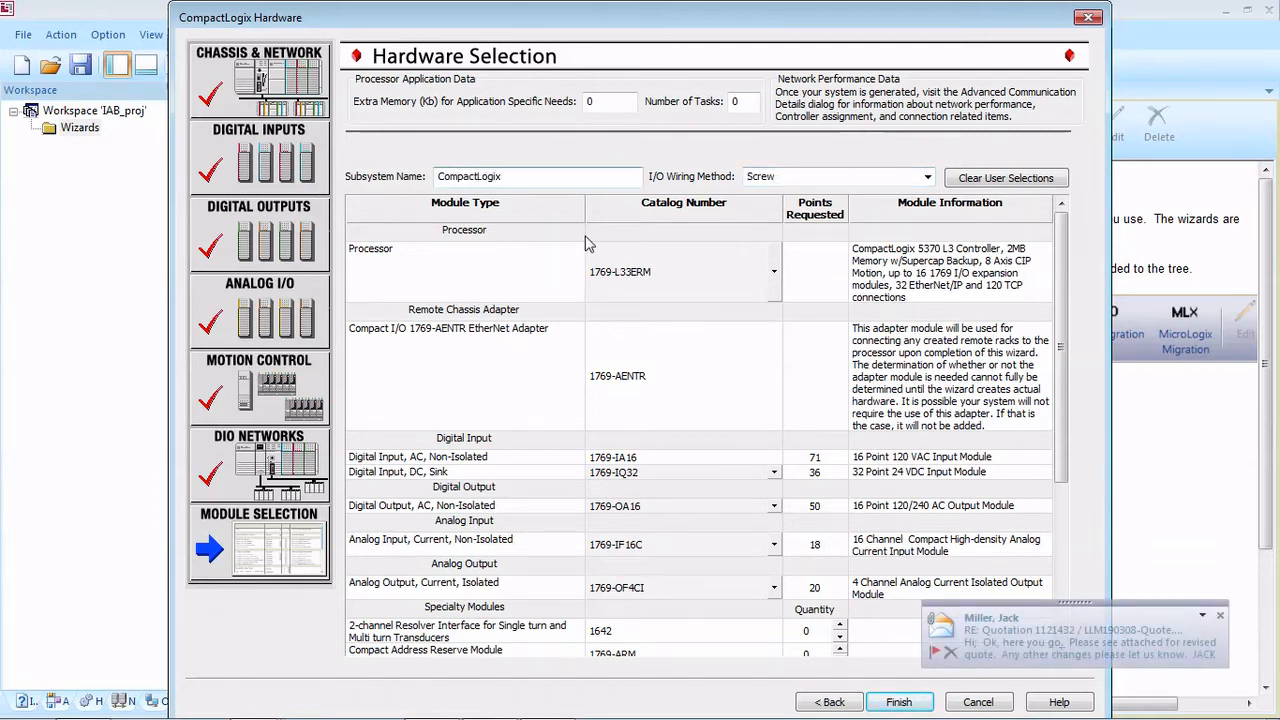
left_click(1218, 617)
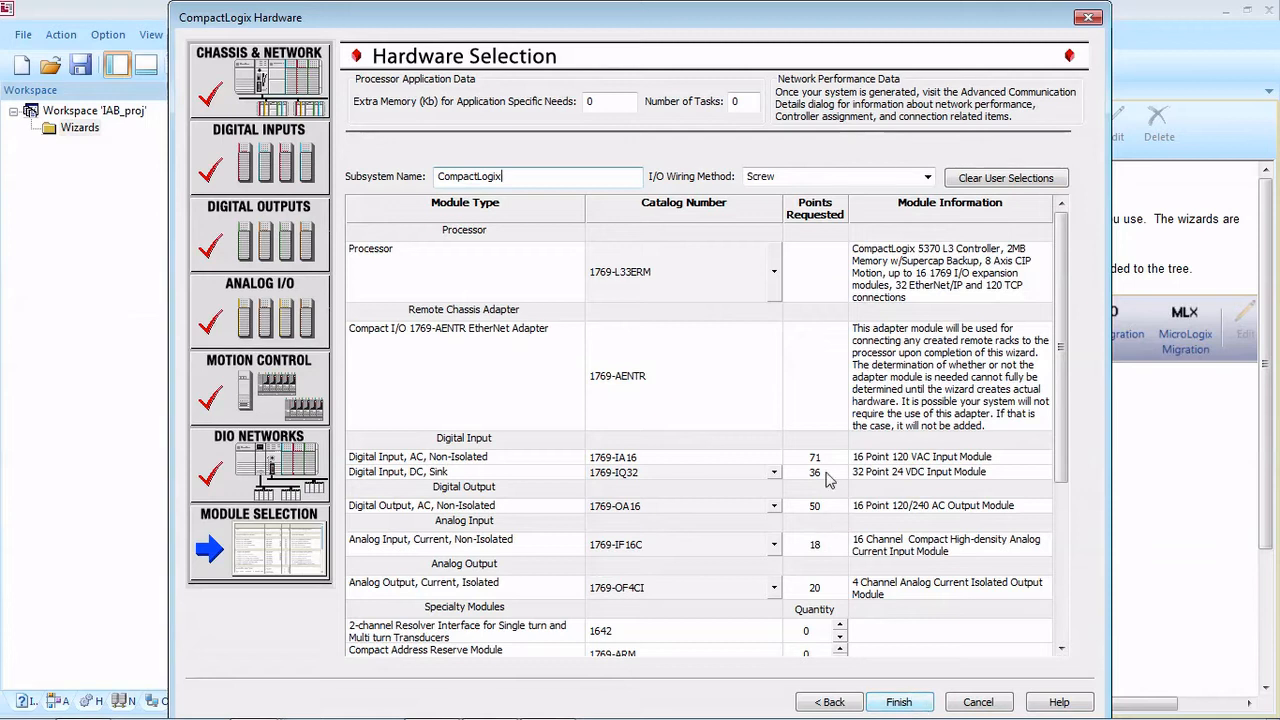
Step: Finish the CompactLogix wizard, then open the Distributed I/O wizard, cancel it and decline adding more distributed I/O
left_click(906, 700)
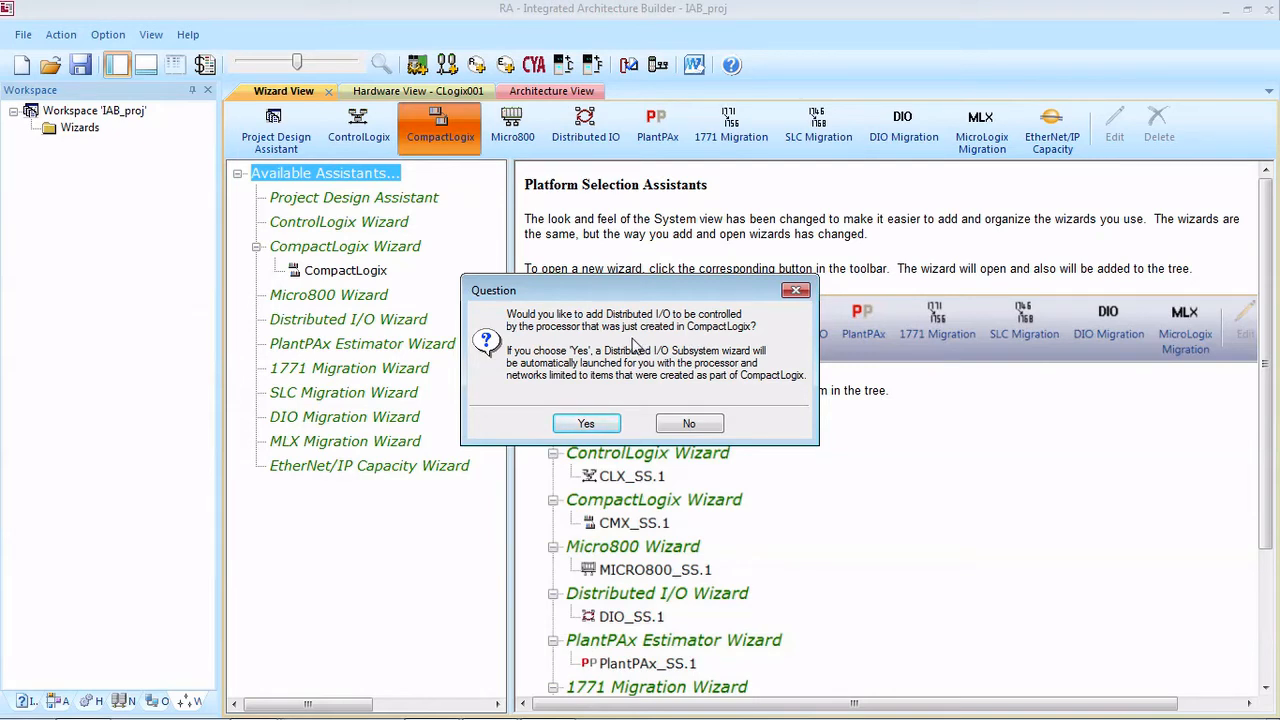
left_click(600, 425)
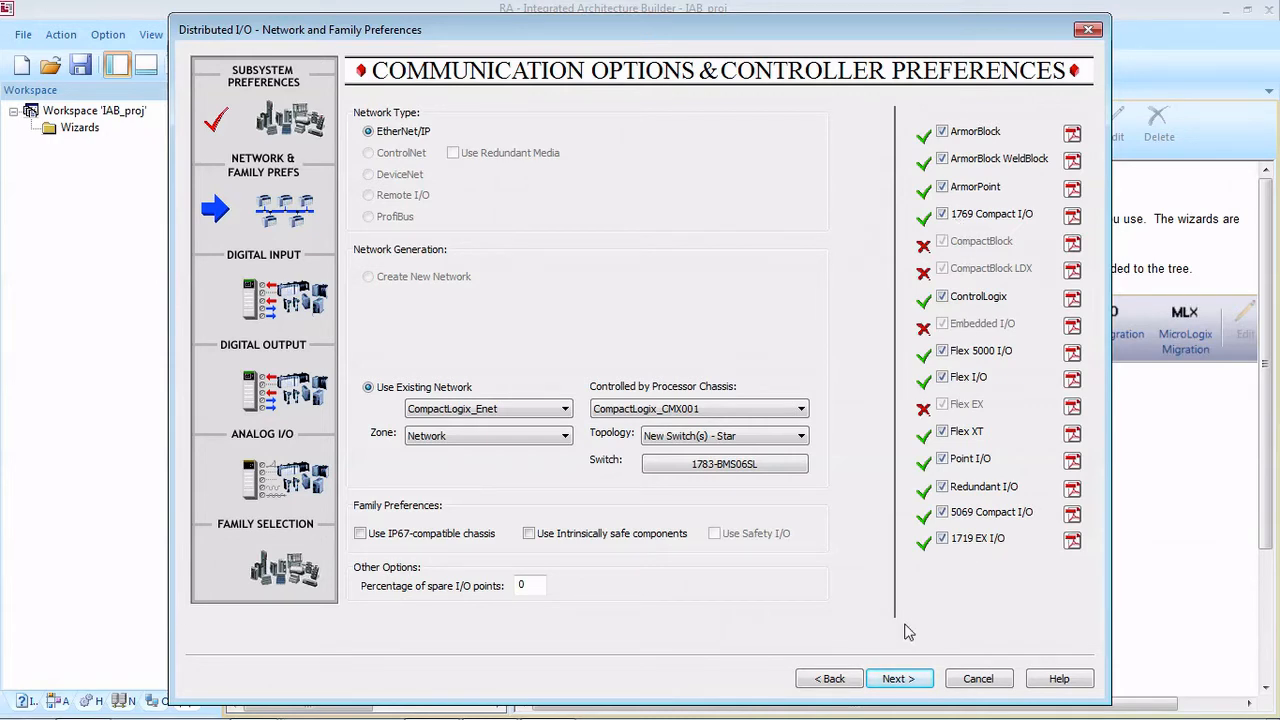
left_click(1000, 686)
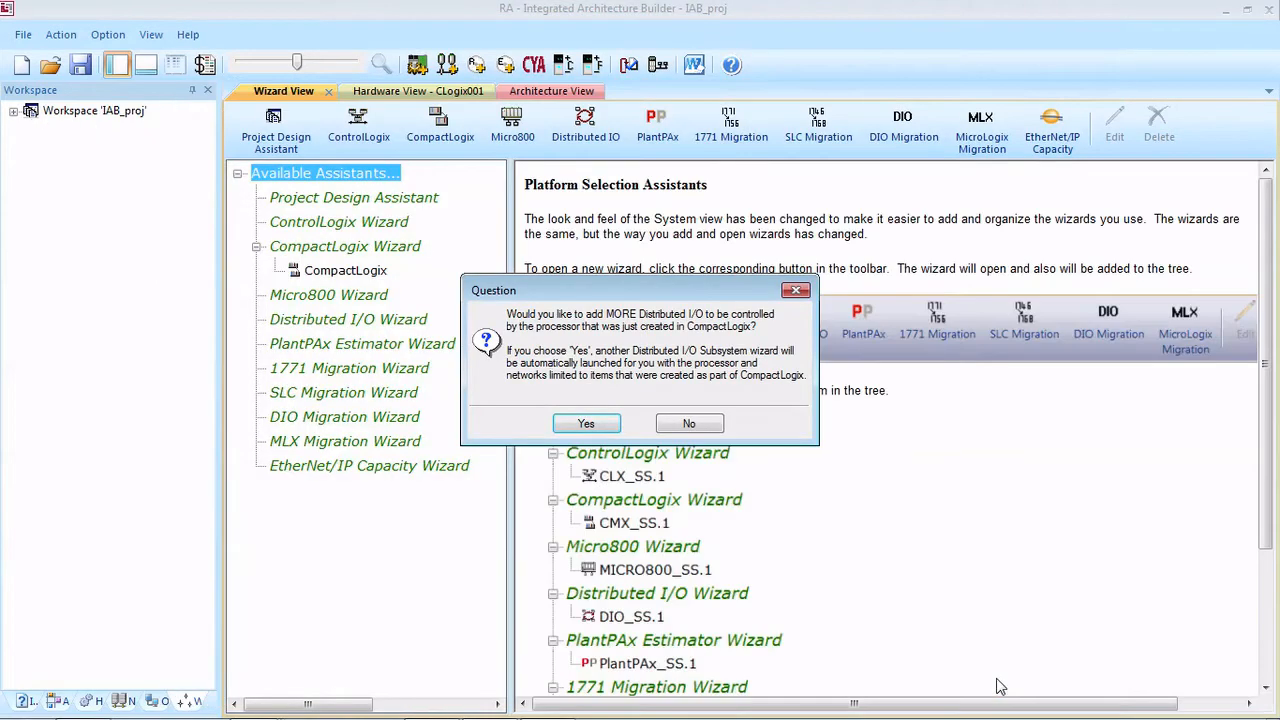
left_click(690, 424)
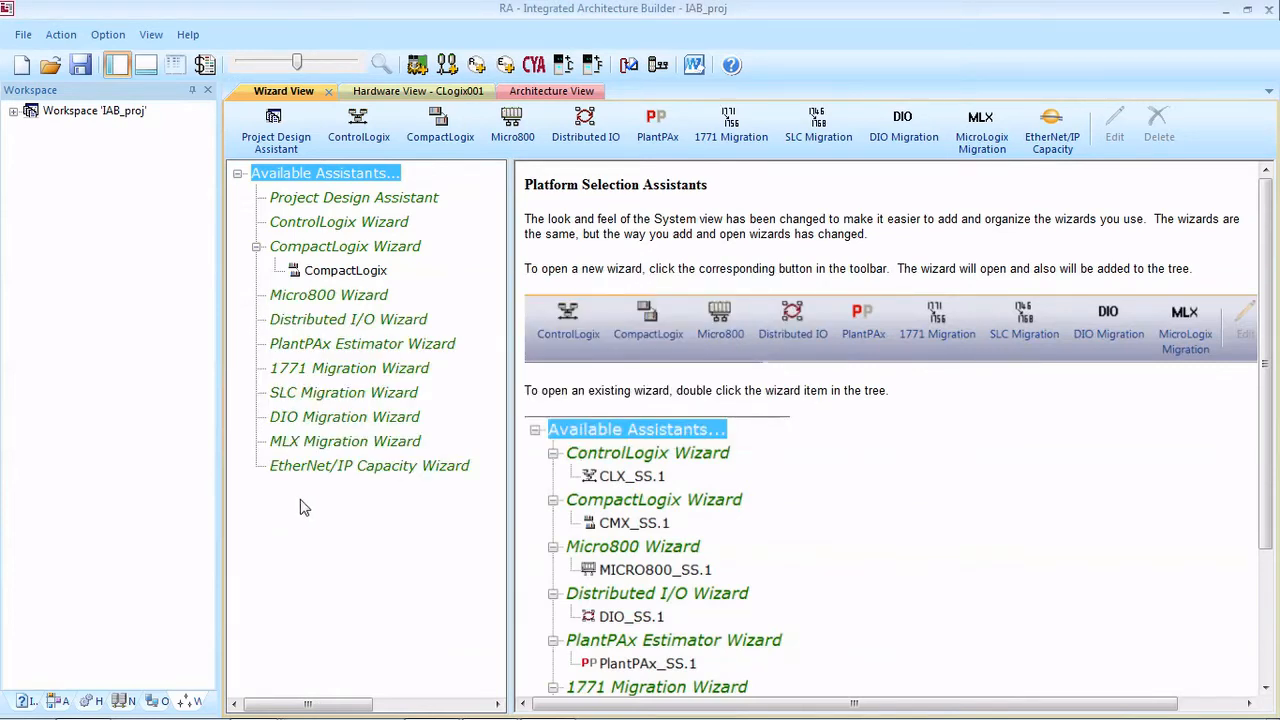
Step: Examine the generated CompactLogix_CMX001 and CompactLogix_CMX002 chassis in the hardware view
left_click(103, 706)
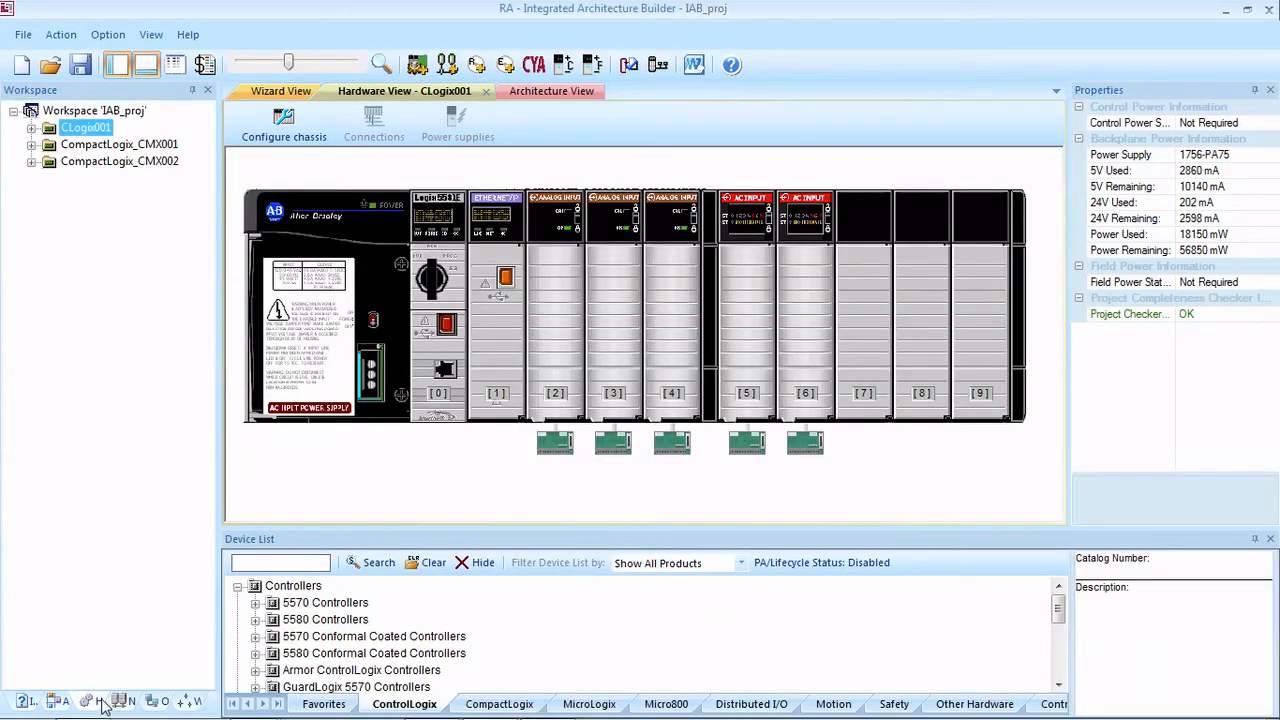
left_click(103, 146)
left_click(108, 162)
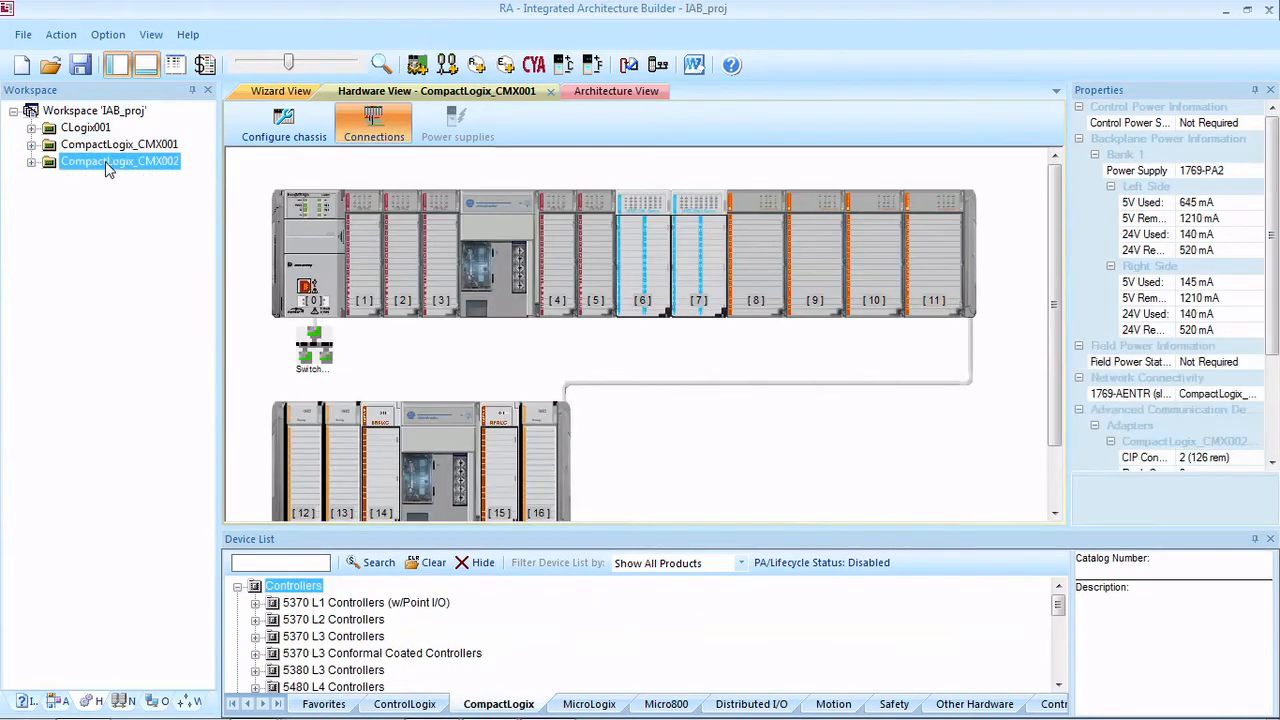
left_click(105, 148)
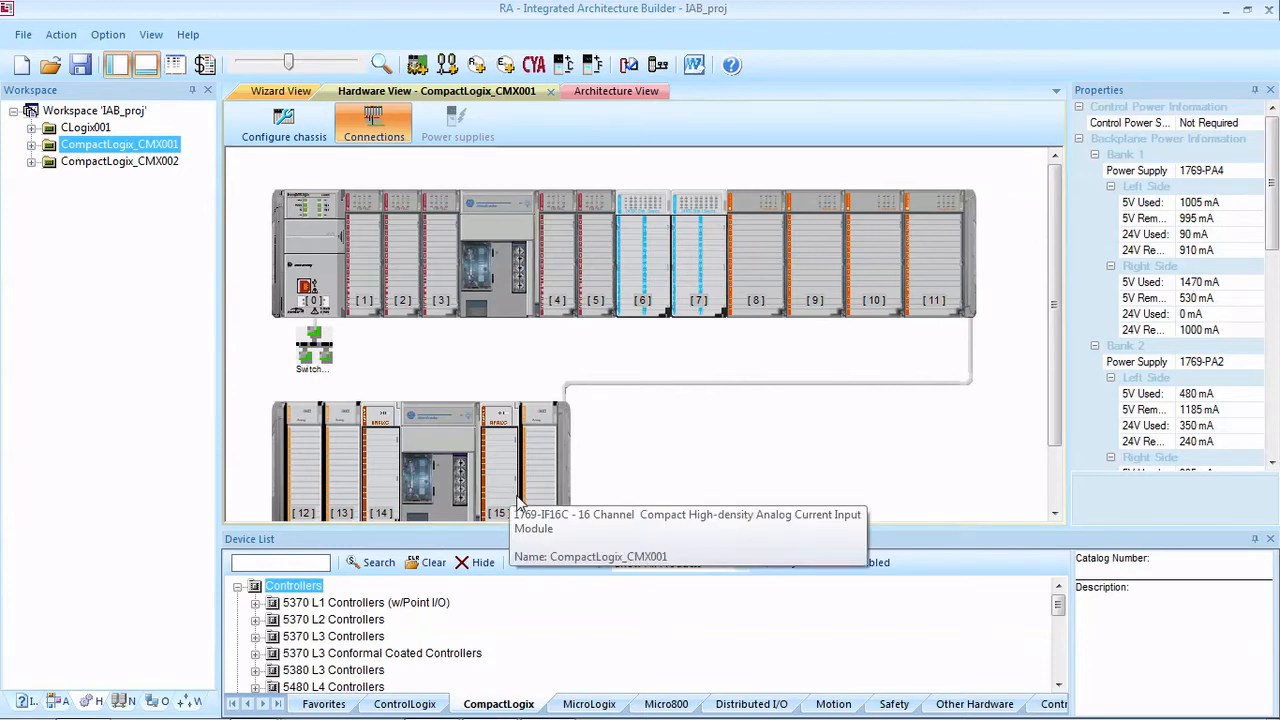
left_click(115, 161)
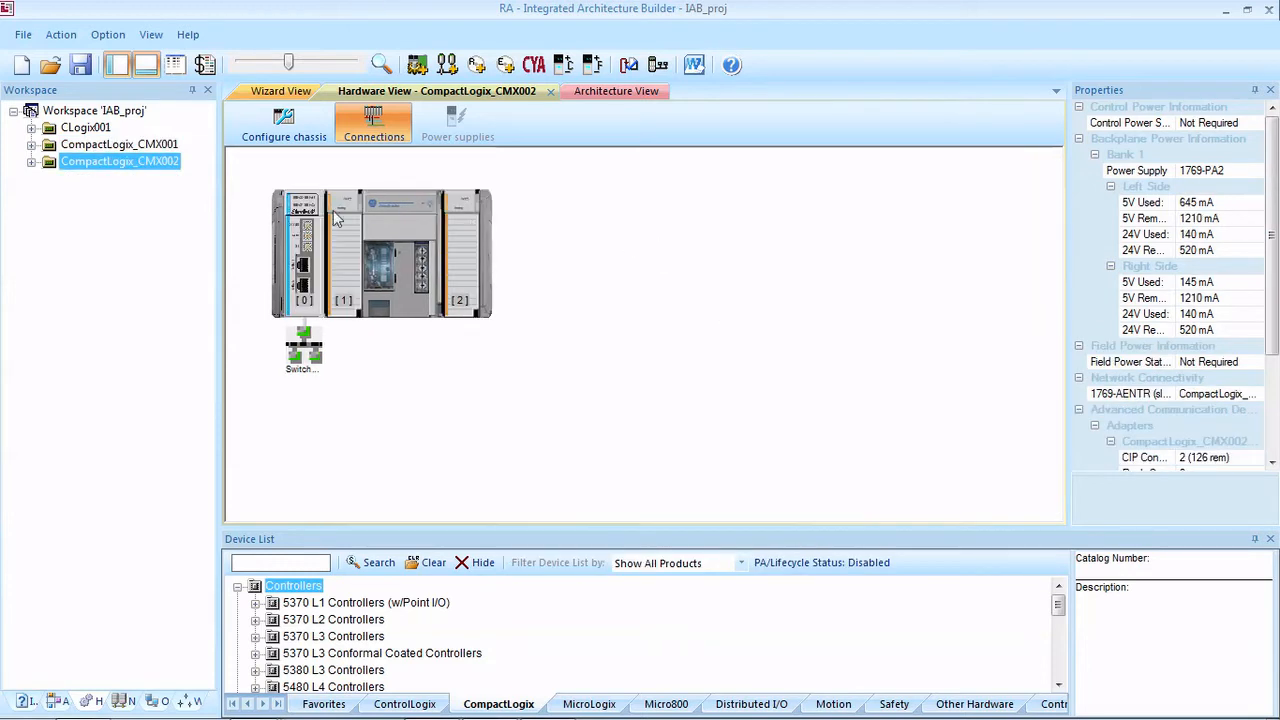
left_click(138, 146)
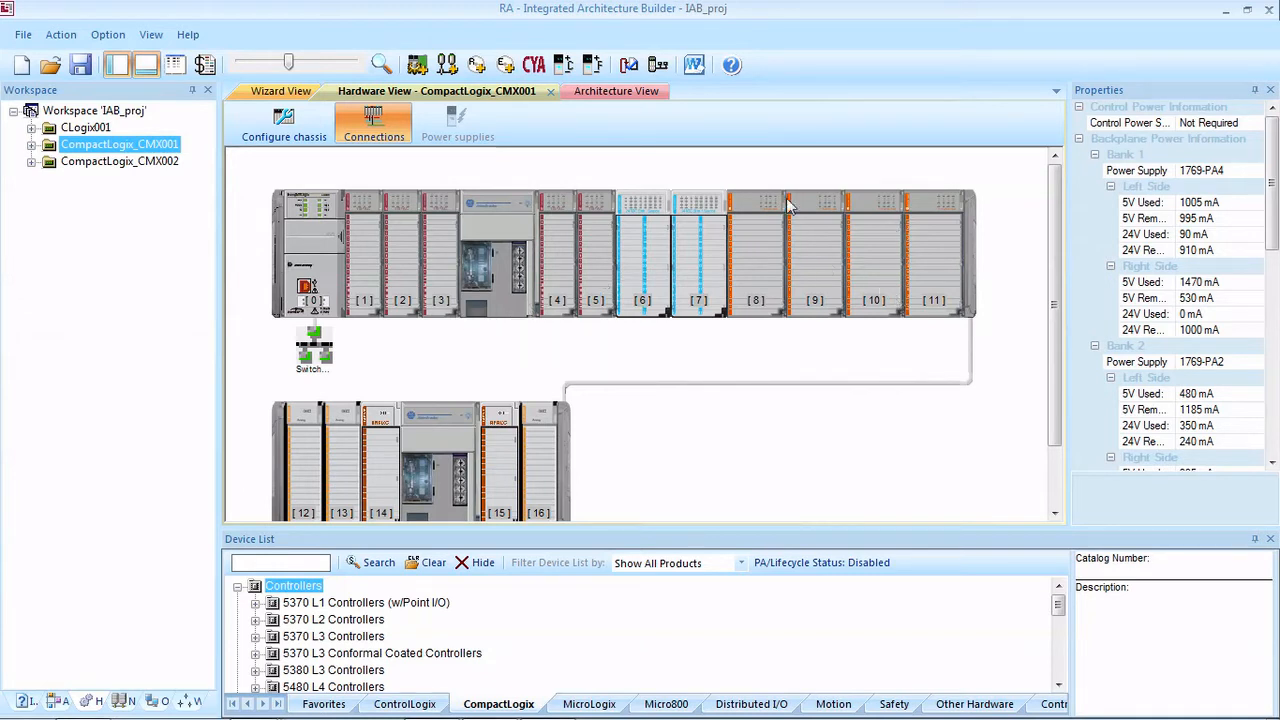
left_click(497, 258)
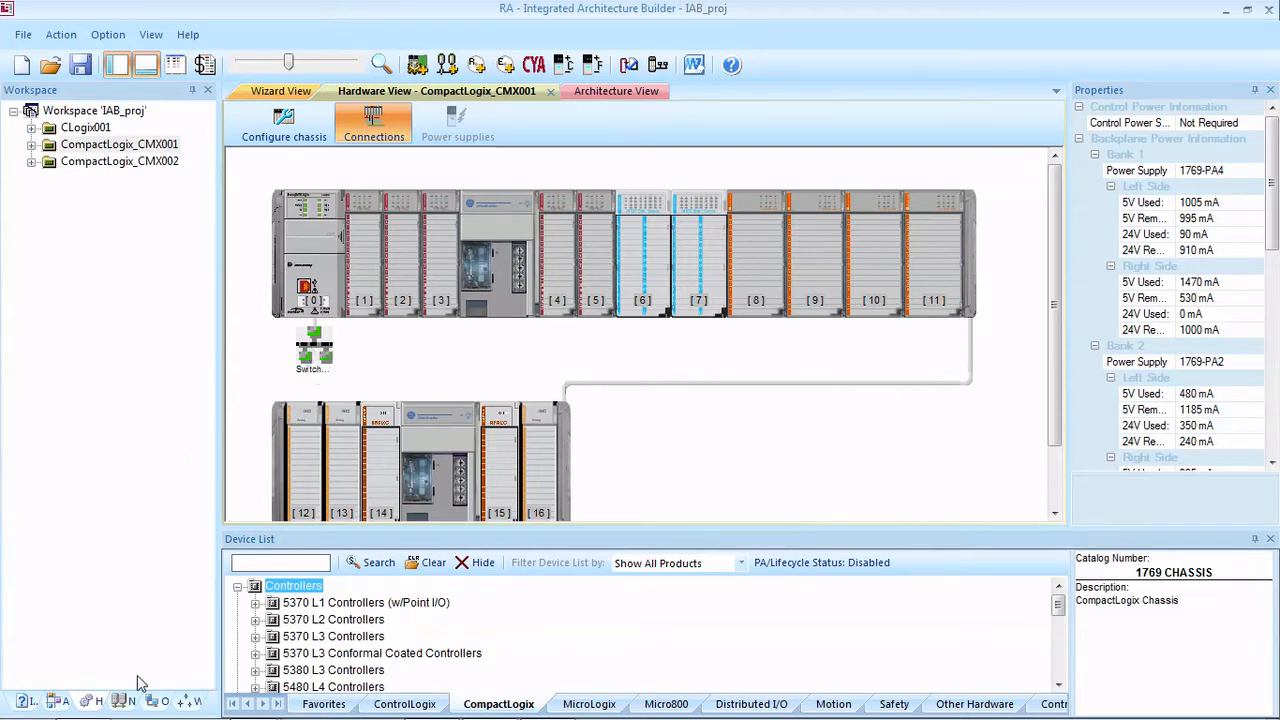
Step: Spread out the CompactLogix_CMX001 chassis, its expansion bank and CompactLogix_CMX002 around the switch in the network view
left_click(116, 702)
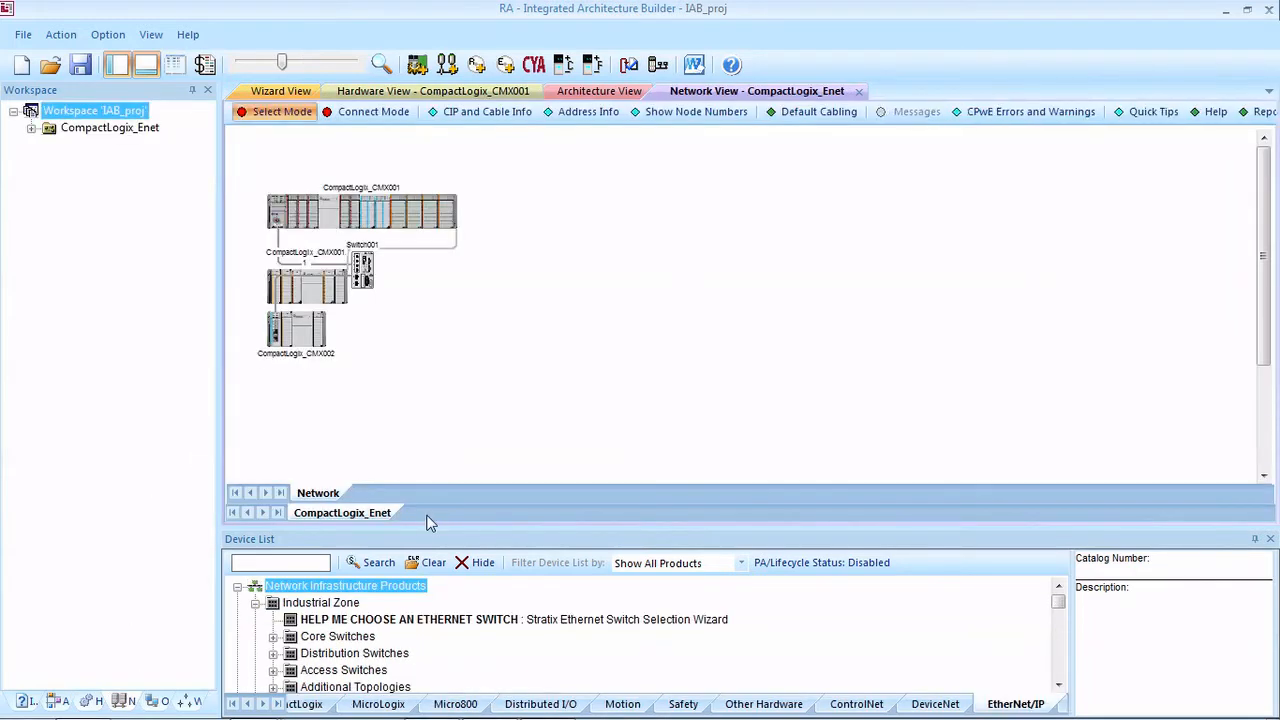
left_click_drag(342, 214, 393, 175)
left_click_drag(309, 281, 637, 191)
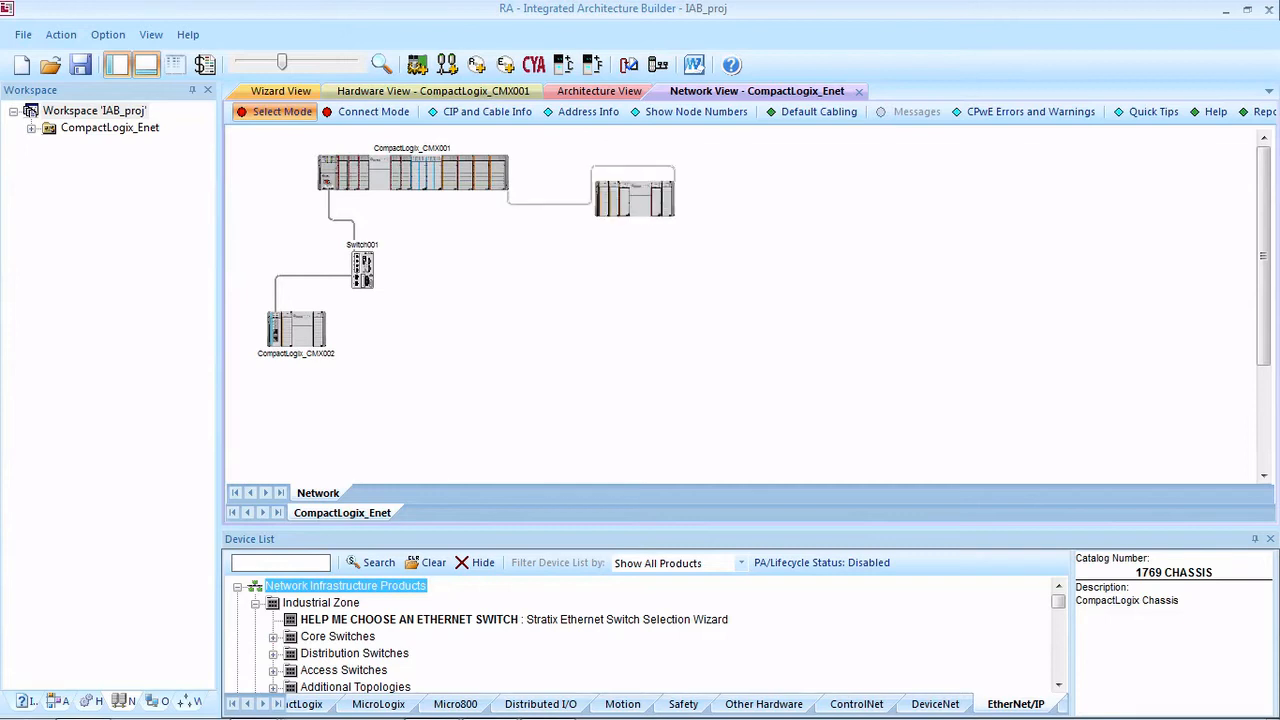
left_click_drag(303, 343, 504, 310)
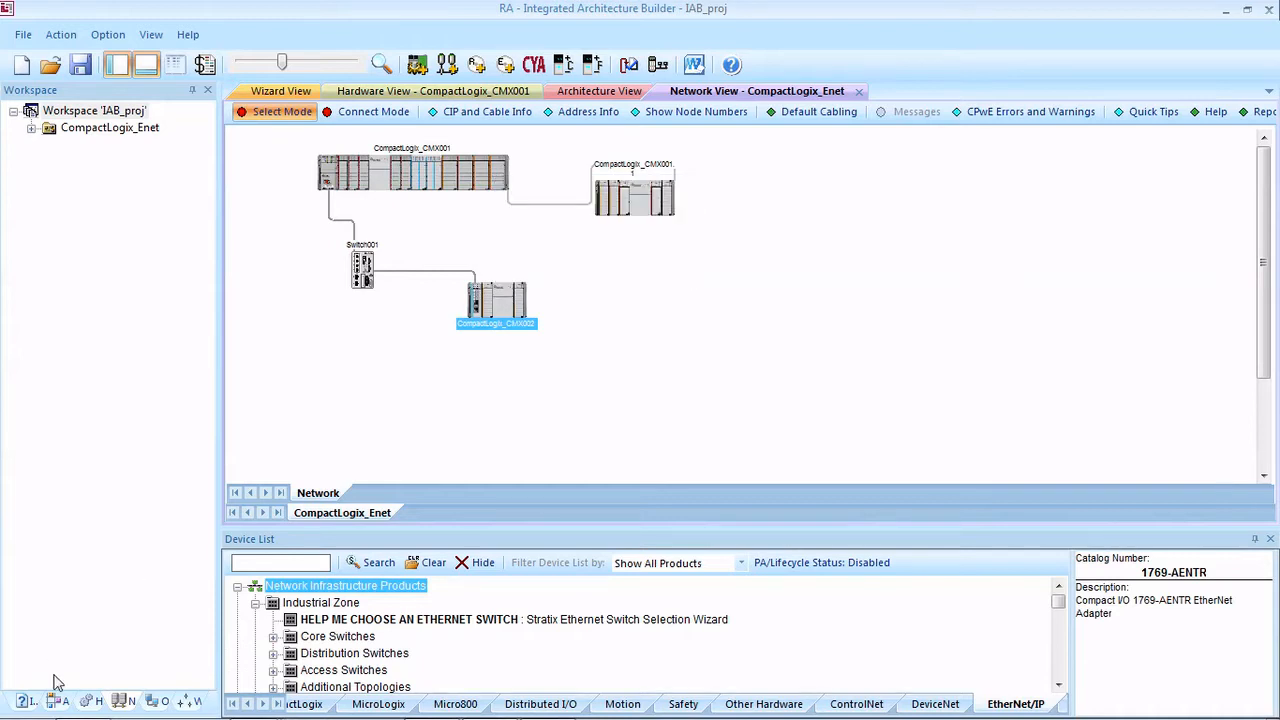
Step: Connect Port 1 of the 1756-L81E controller in the CLogix001 chassis to the CompactLogix_Enet EtherNet/IP network
left_click(97, 701)
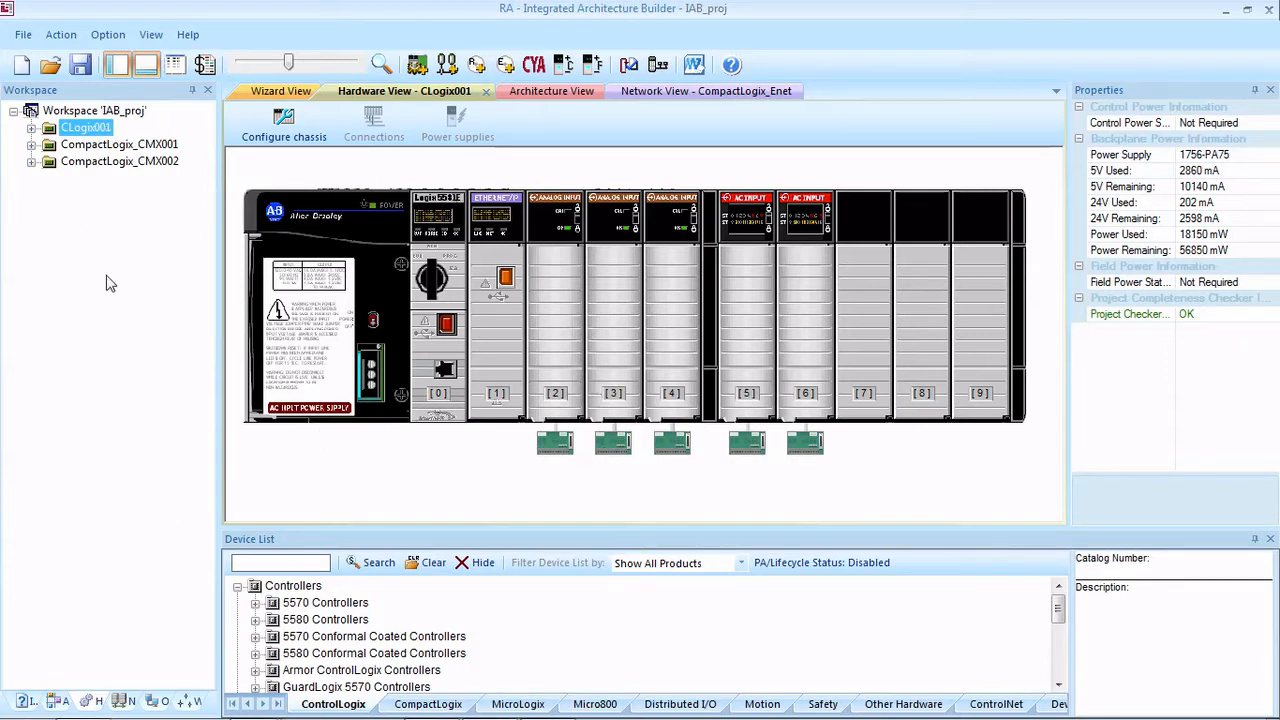
right_click(441, 366)
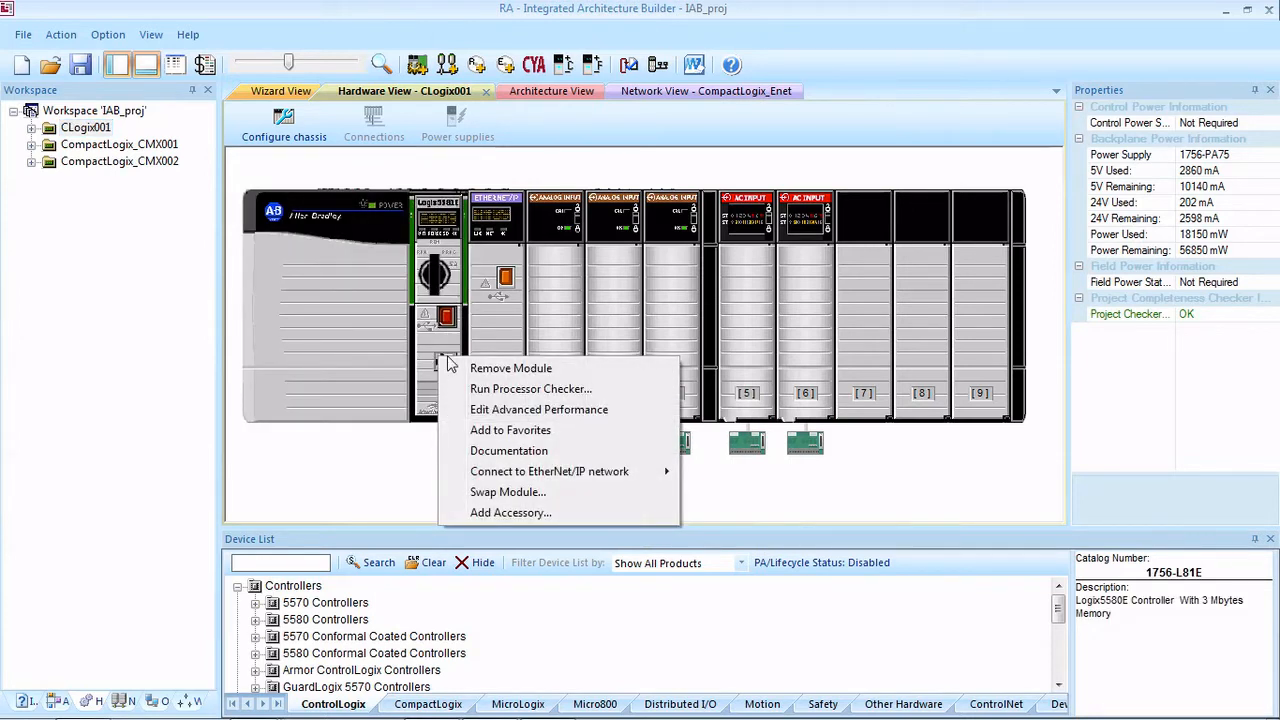
mouse_move(530, 471)
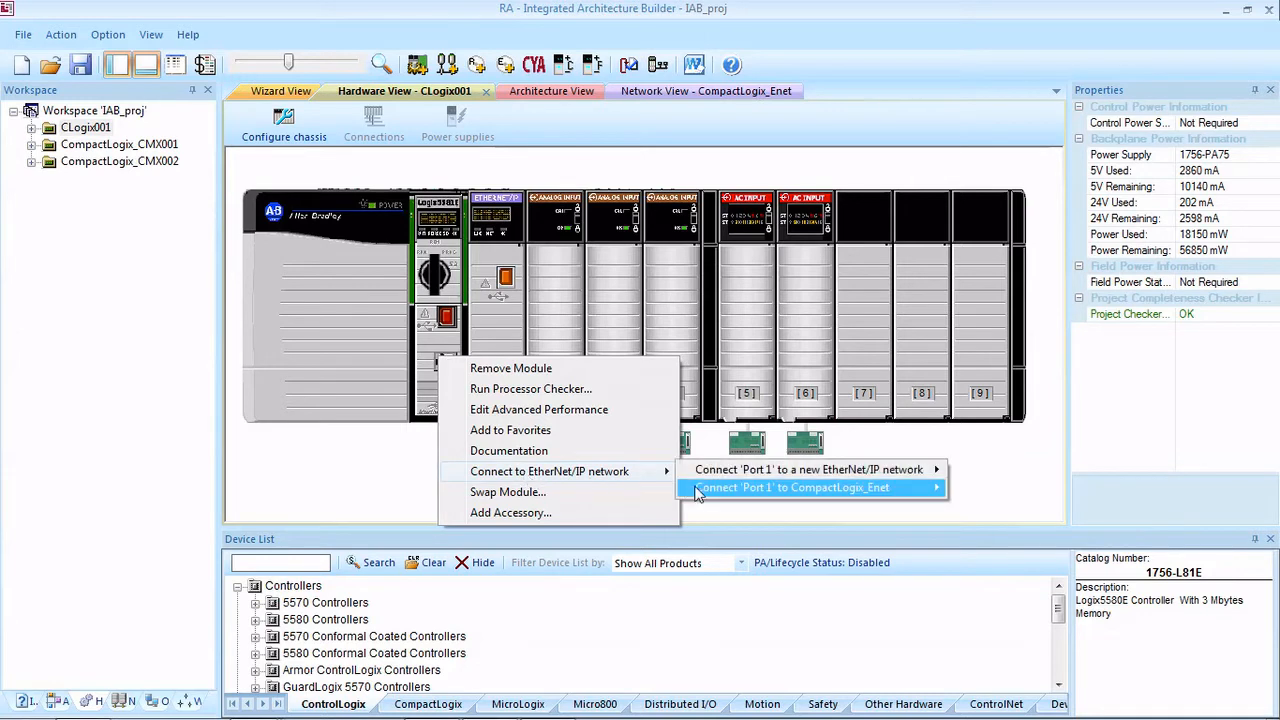
mouse_move(865, 497)
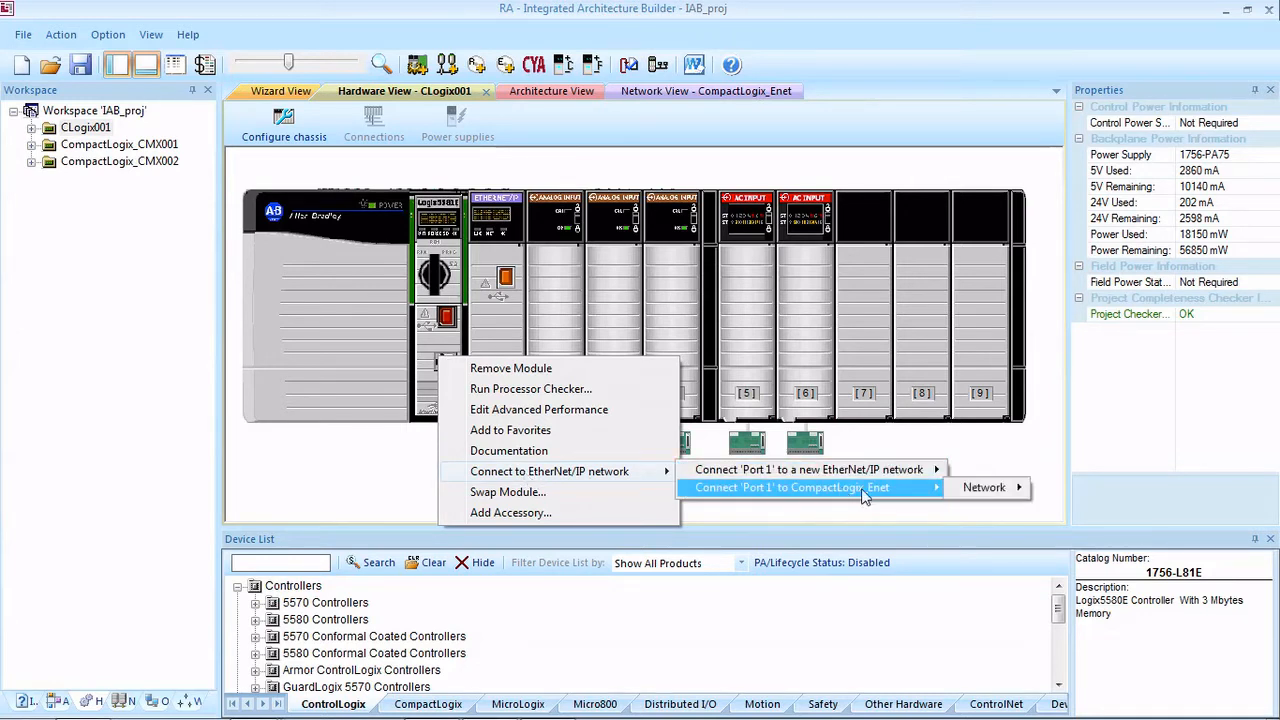
mouse_move(985, 489)
left_click(1062, 489)
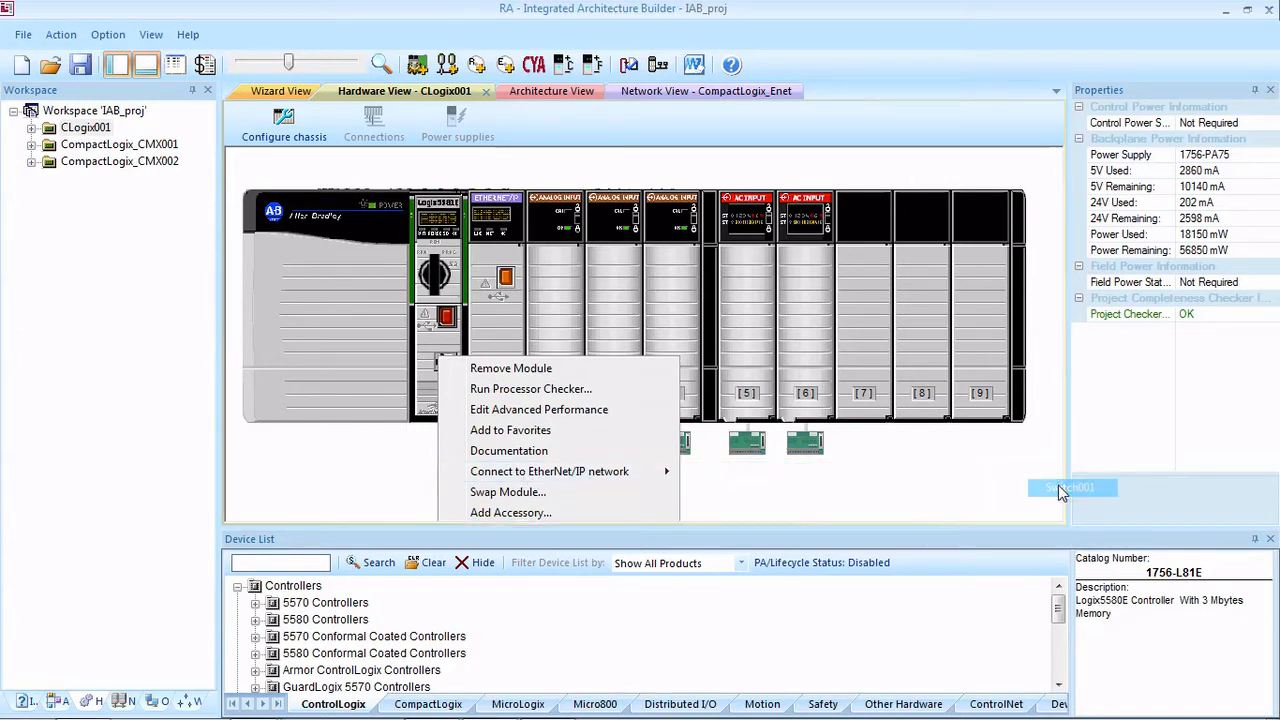
Step: Reposition the CLogix001 chassis below Switch001 in the CompactLogix_Enet network view
left_click(122, 700)
left_click_drag(343, 392, 340, 345)
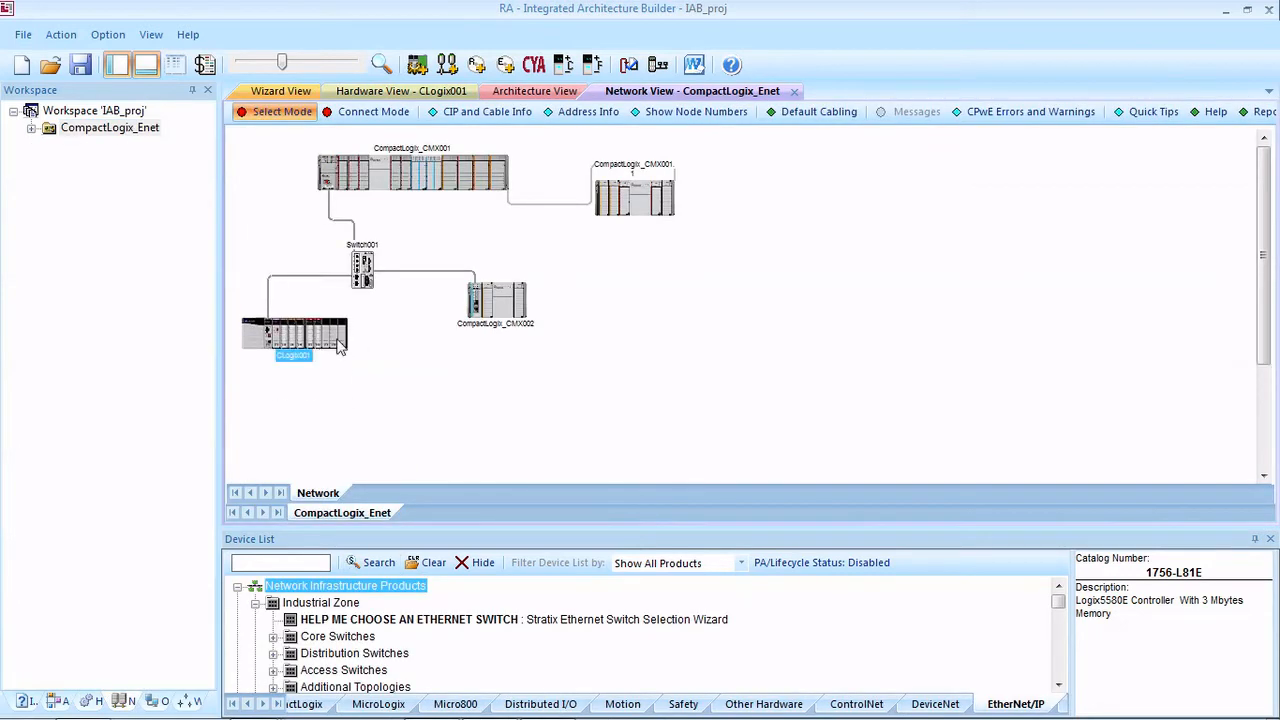
left_click(446, 414)
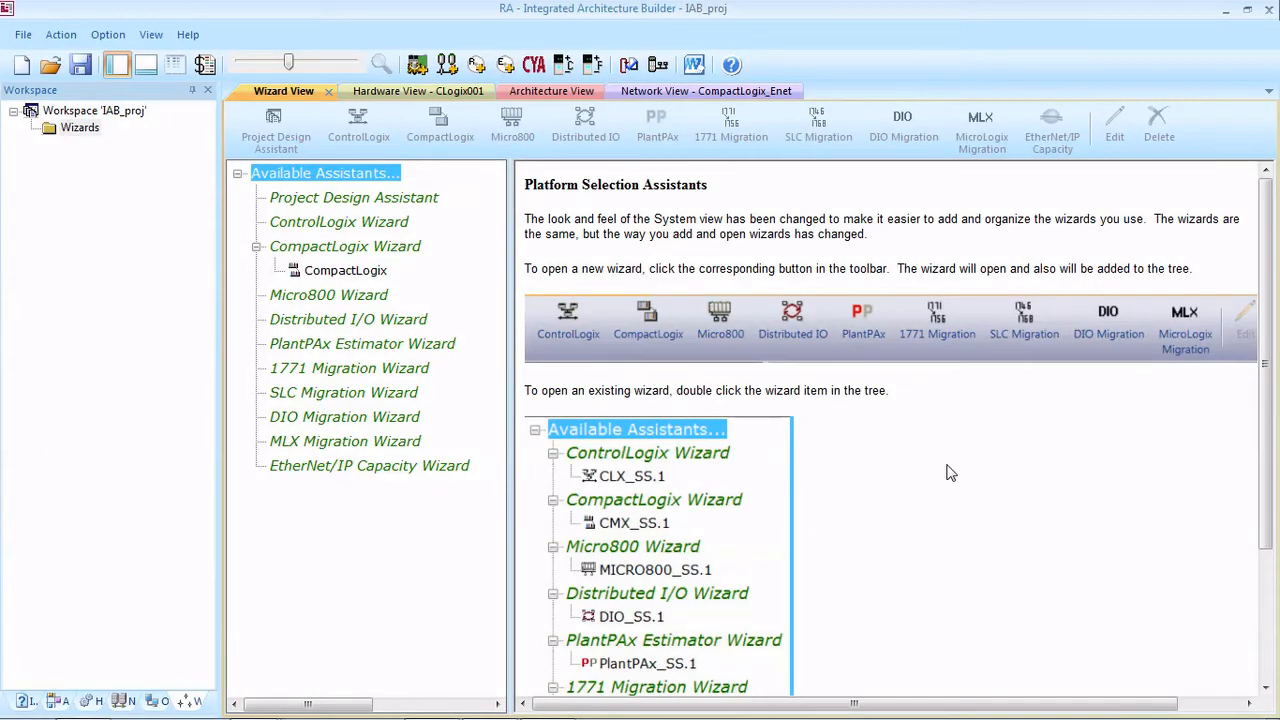
Step: Start a new Project Design Assistant, turn off the controller's Extreme Temperature requirement and choose the Ring topology
left_click(310, 416)
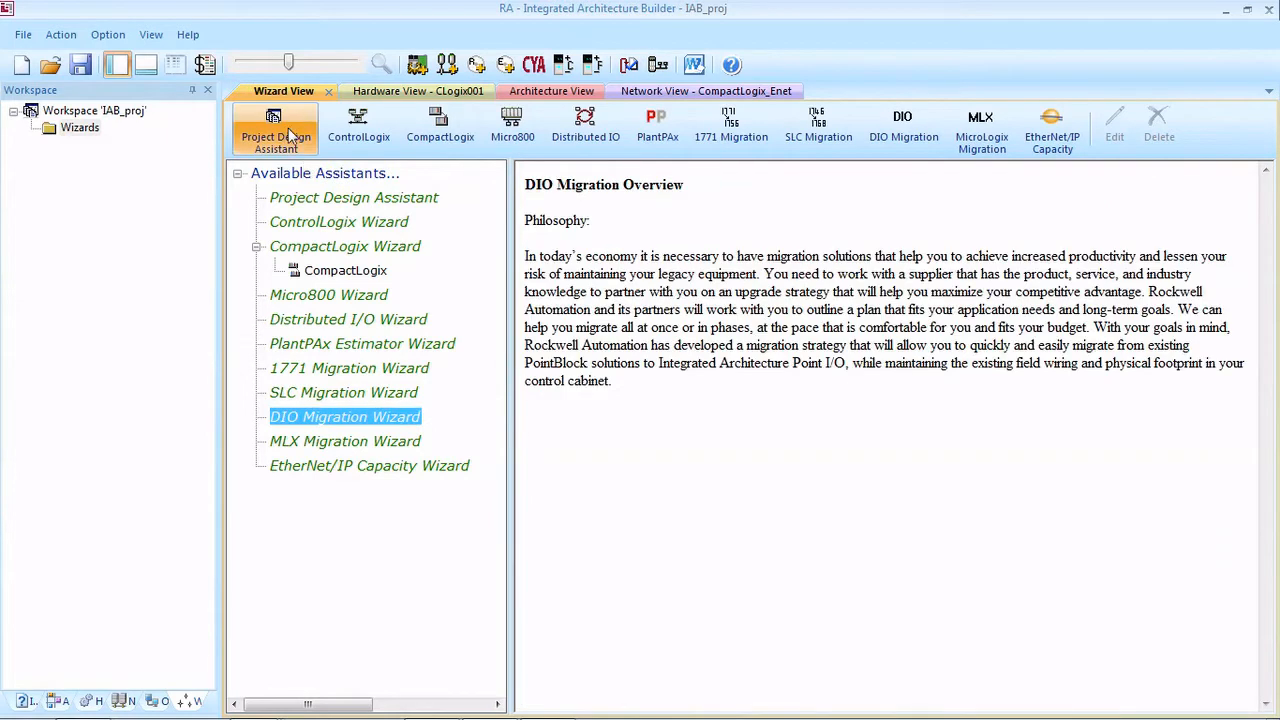
left_click(272, 197)
left_click(265, 174)
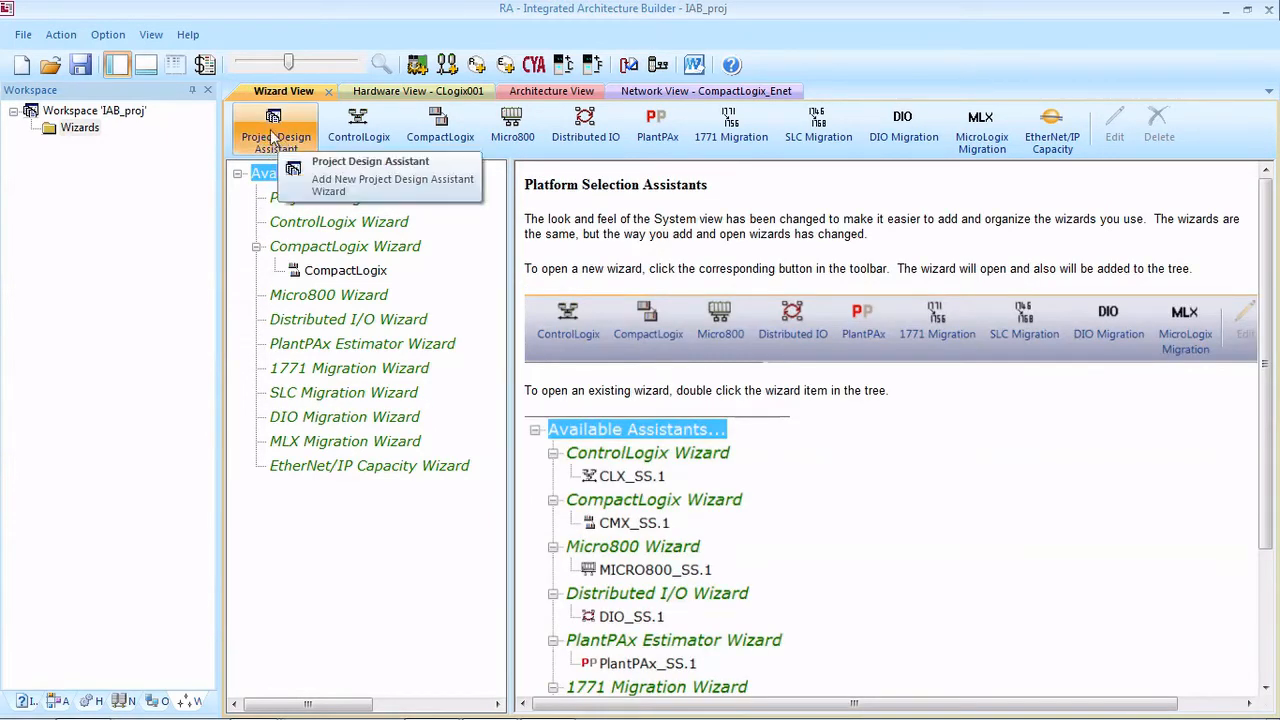
left_click(275, 137)
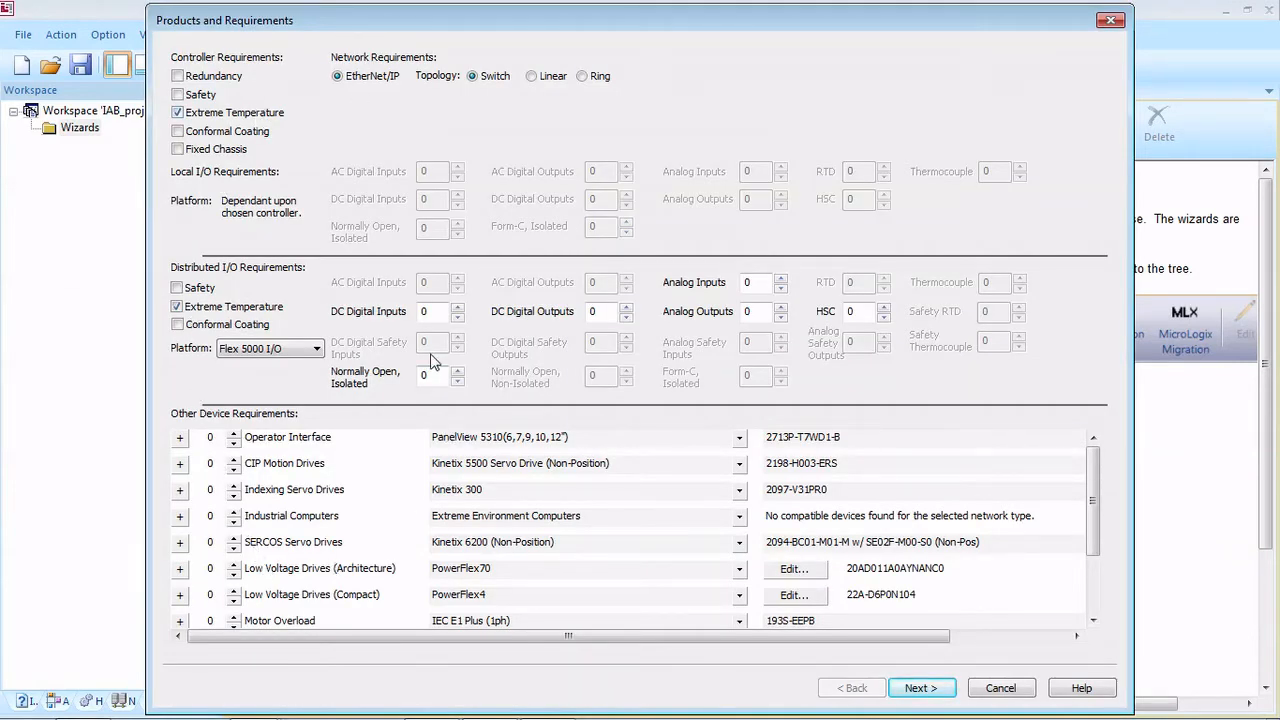
left_click(179, 114)
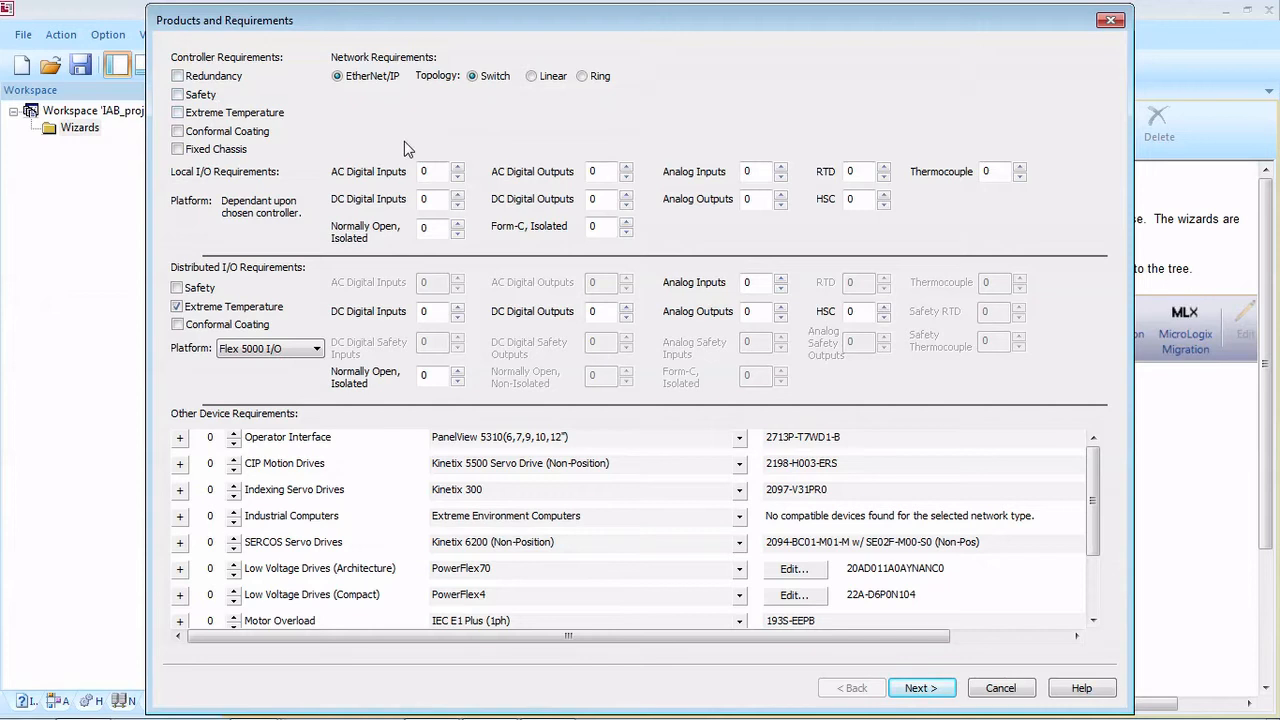
left_click(582, 76)
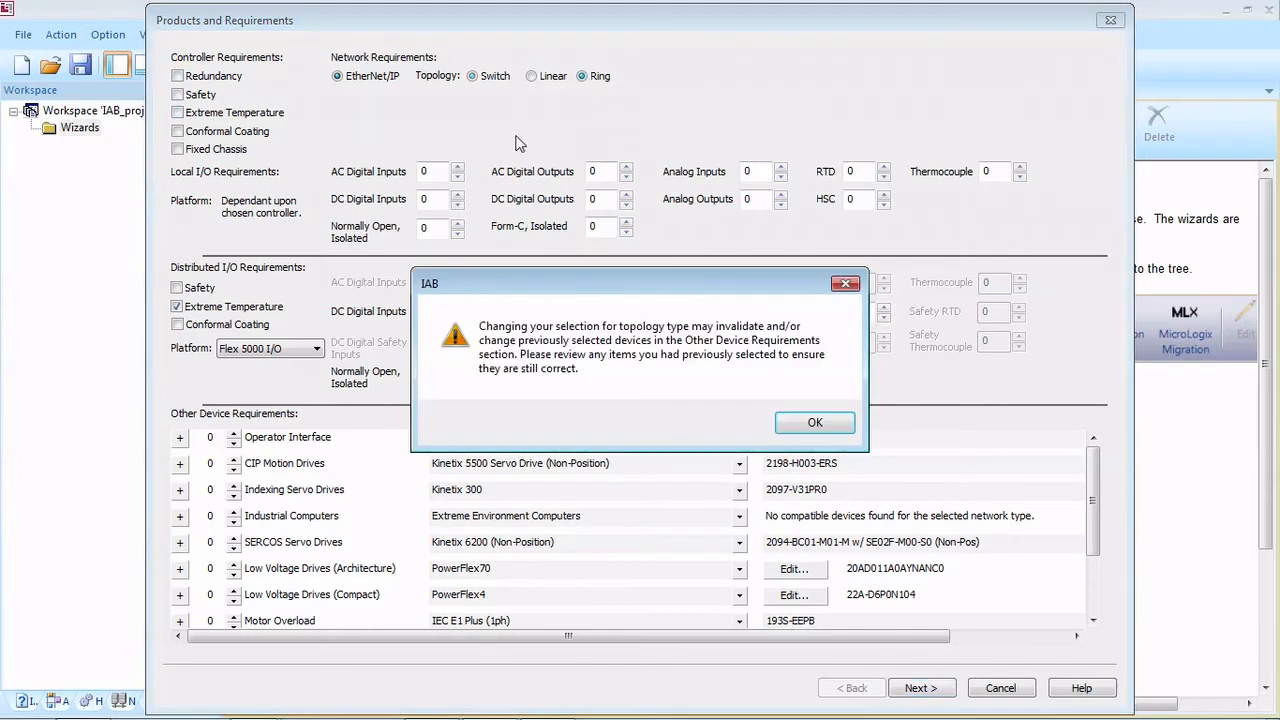
left_click(791, 427)
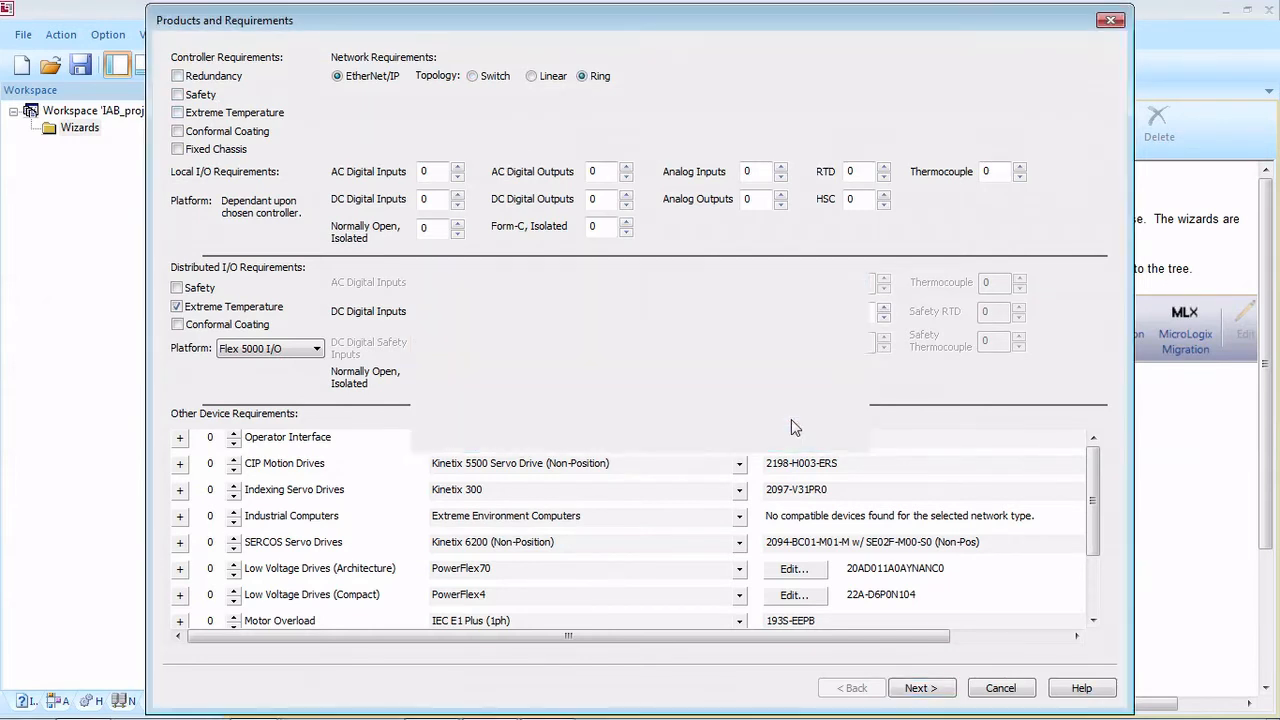
Step: Set the local I/O requirements to 65 AC digital inputs, 25 AC digital outputs, 56 analog inputs and 15 RTD
double_click(443, 172)
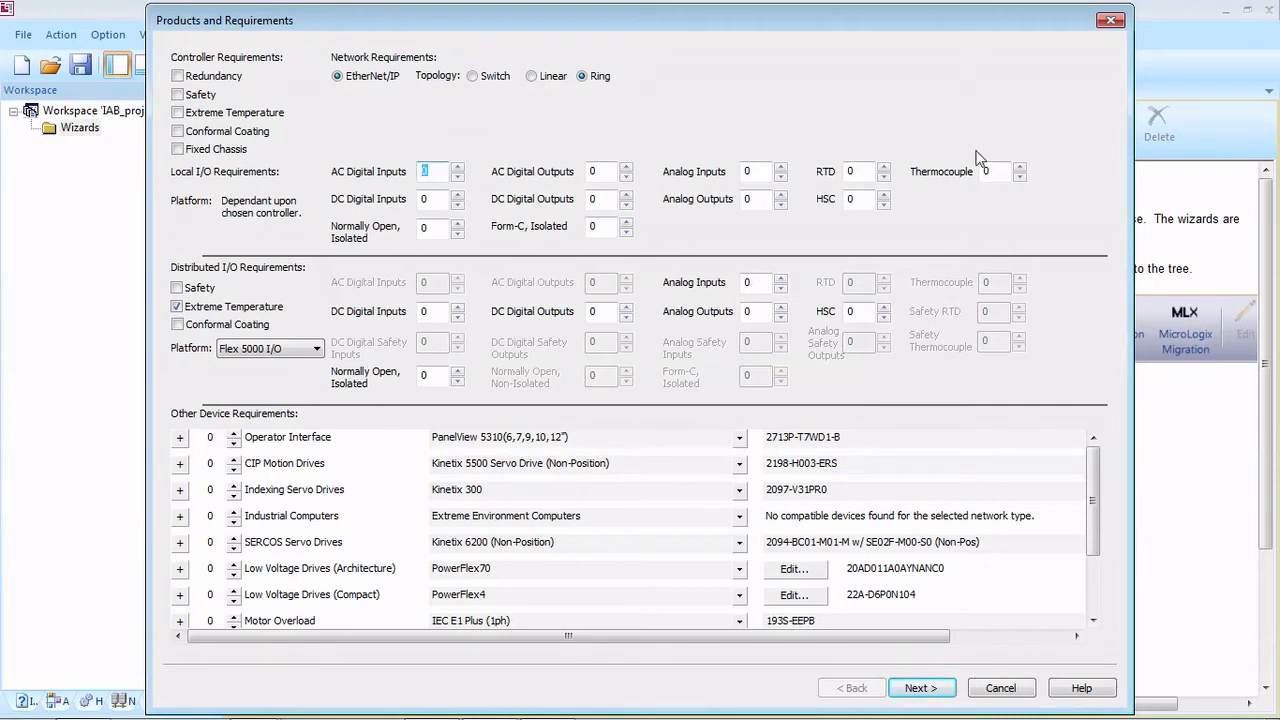
type("65")
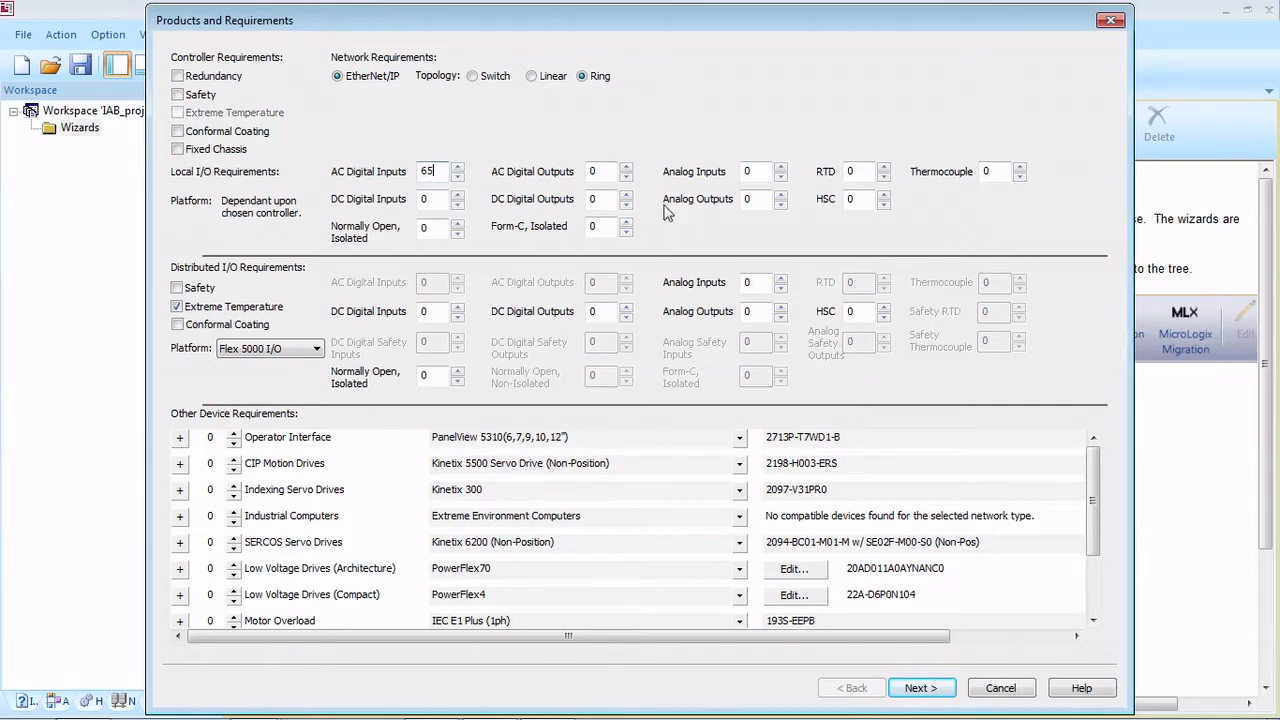
double_click(593, 171)
double_click(748, 171)
type("56")
double_click(862, 171)
Step: Request 2 operator interfaces of the type PanelView Plus 7 Performance Terminals Conformally Coated(10")
left_click(233, 432)
left_click(233, 432)
left_click(233, 443)
left_click(233, 443)
left_click(233, 432)
left_click(233, 432)
left_click(739, 438)
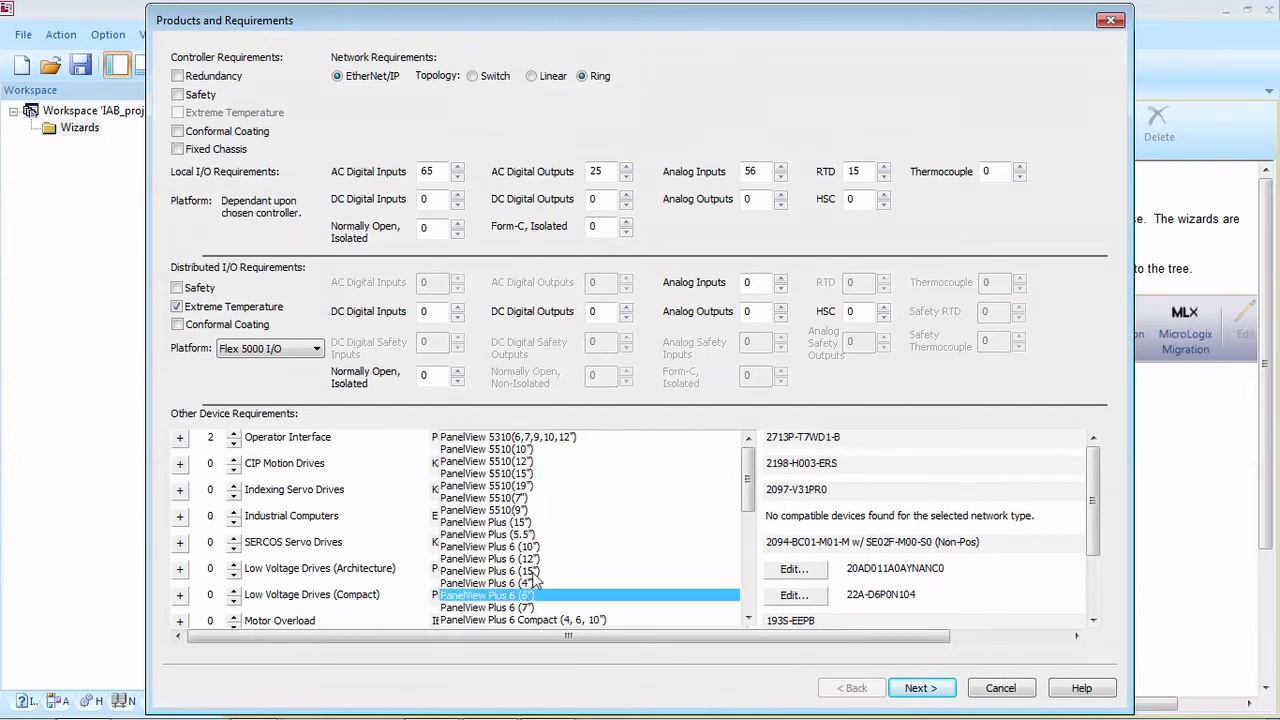
left_click(505, 595)
scroll(535, 580, "down", 1)
scroll(537, 578, "up", 1)
left_click(739, 438)
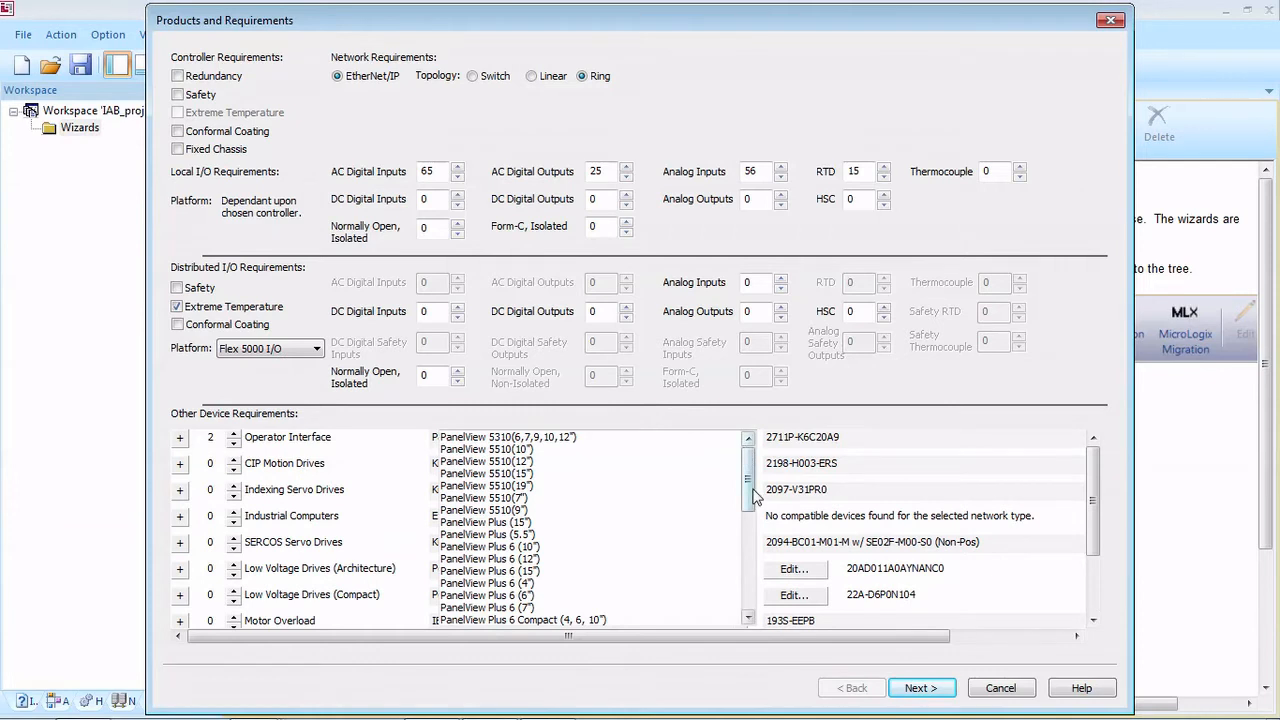
scroll(755, 510, "down", 2)
left_click(670, 512)
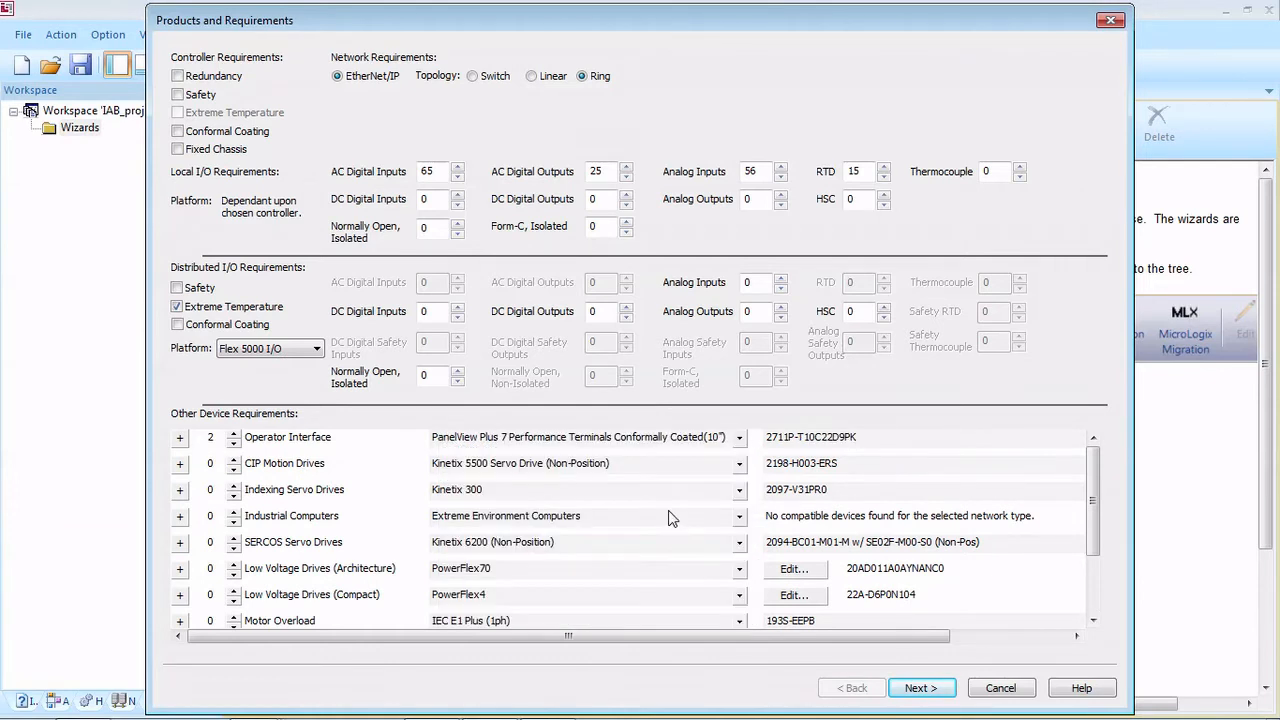
Step: Request 2 Kinetix 5500 CIP Motion drives and look through the remaining device requirements
left_click(234, 460)
left_click(234, 460)
scroll(306, 505, "down", 1)
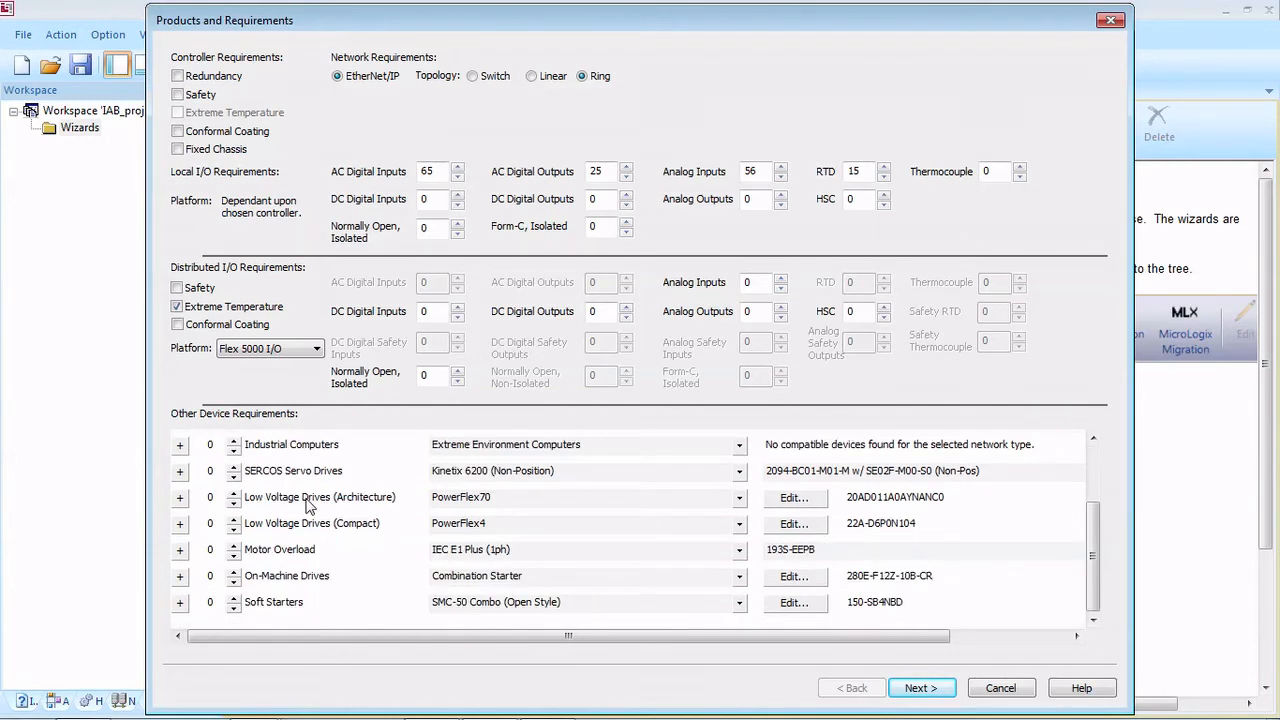
scroll(285, 562, "up", 1)
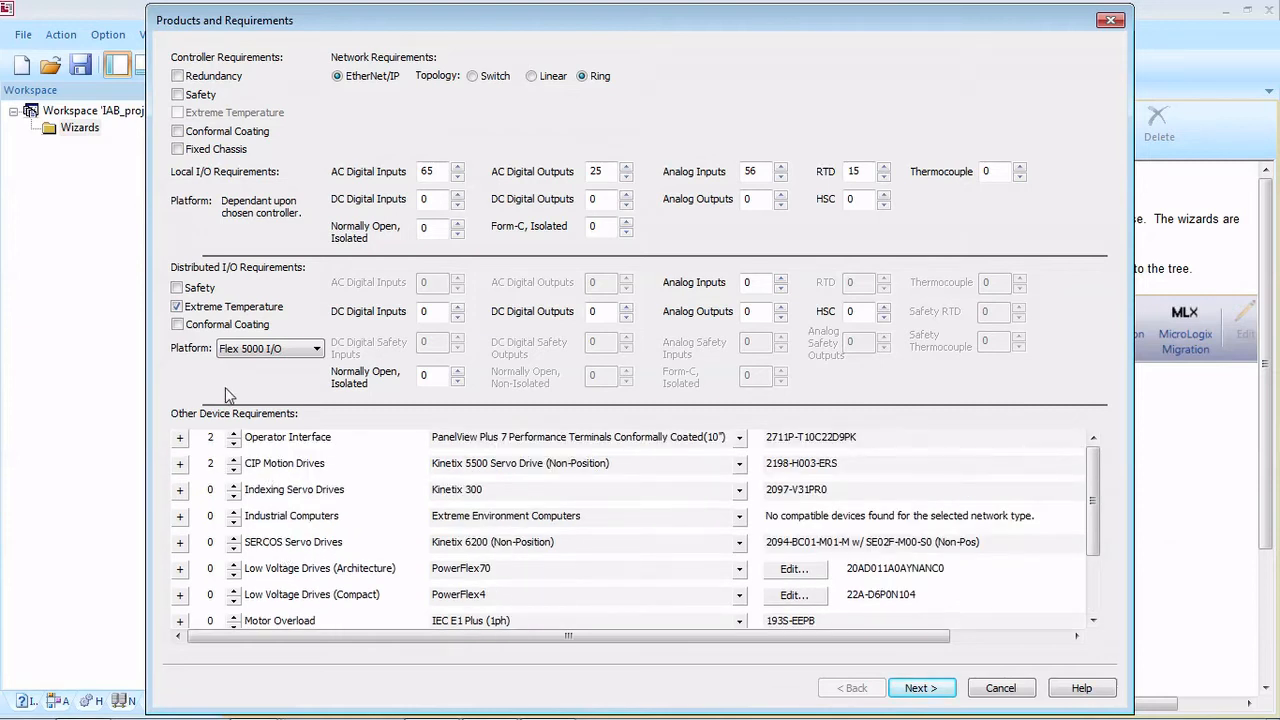
Step: Set the Flex 5000 distributed I/O requirements to 16 DC digital inputs and 32 DC digital outputs
left_click(428, 316)
type("16")
left_click(605, 316)
type("32")
Step: Continue to the controller analysis, run it for all three controller families and dismiss the completion message
left_click(926, 689)
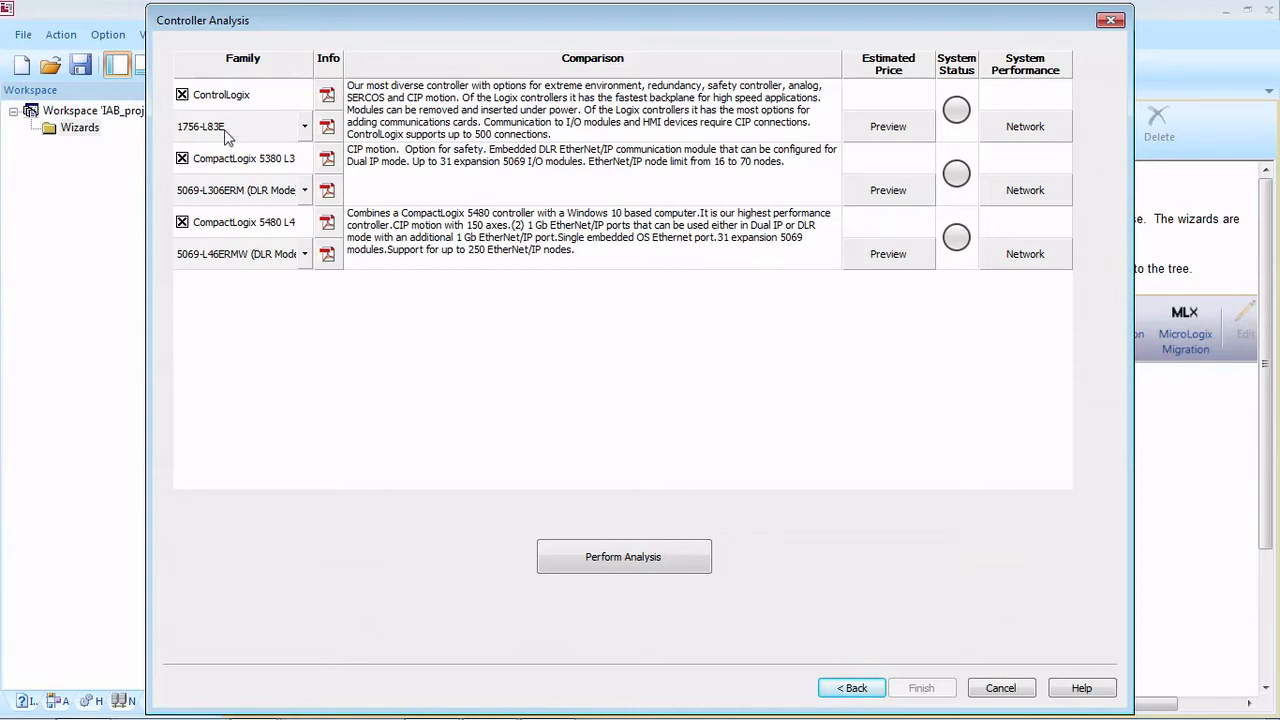
left_click(625, 565)
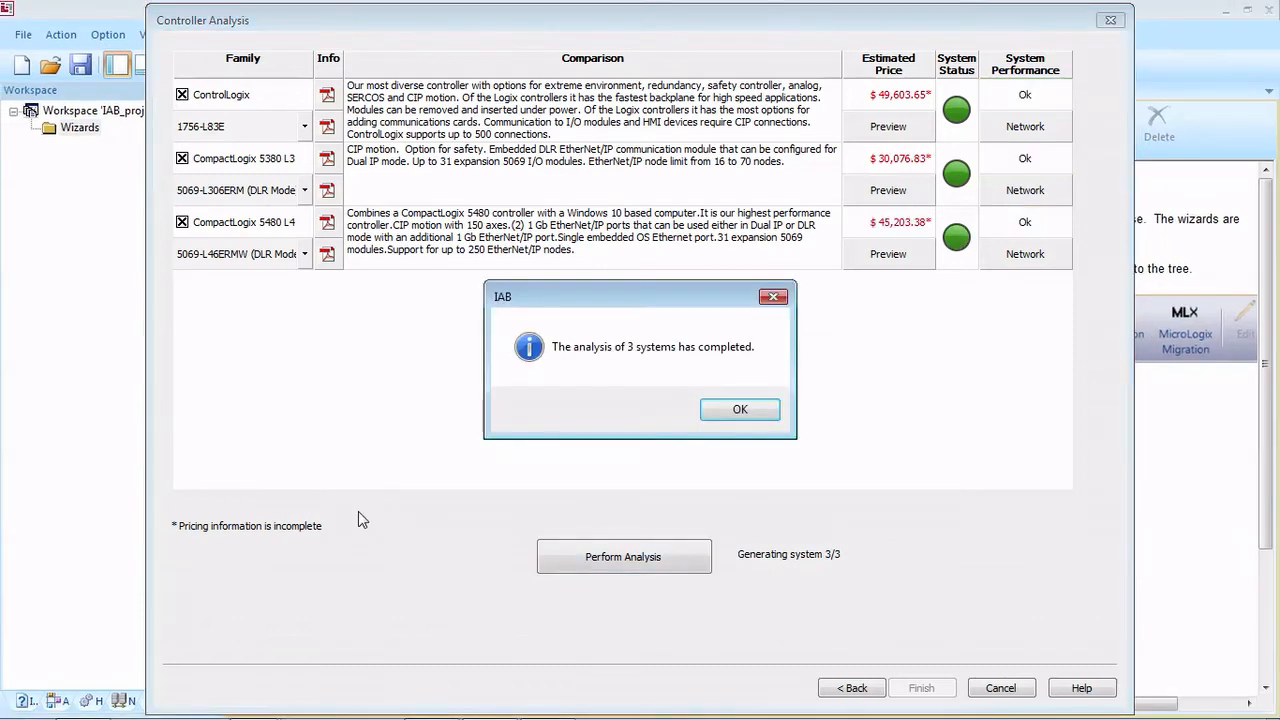
left_click(742, 410)
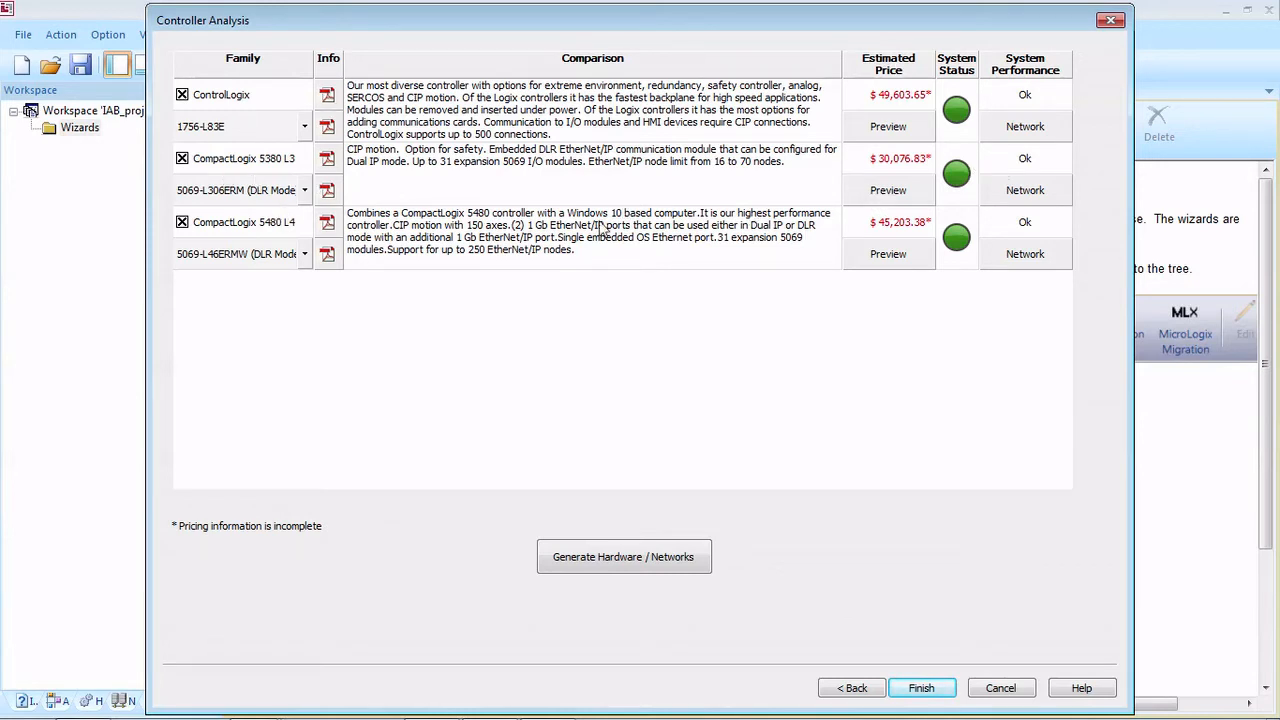
Step: Preview the CompactLogix 5380 L3 bill of material, and generate hardware and networks for that controller family only
left_click(885, 192)
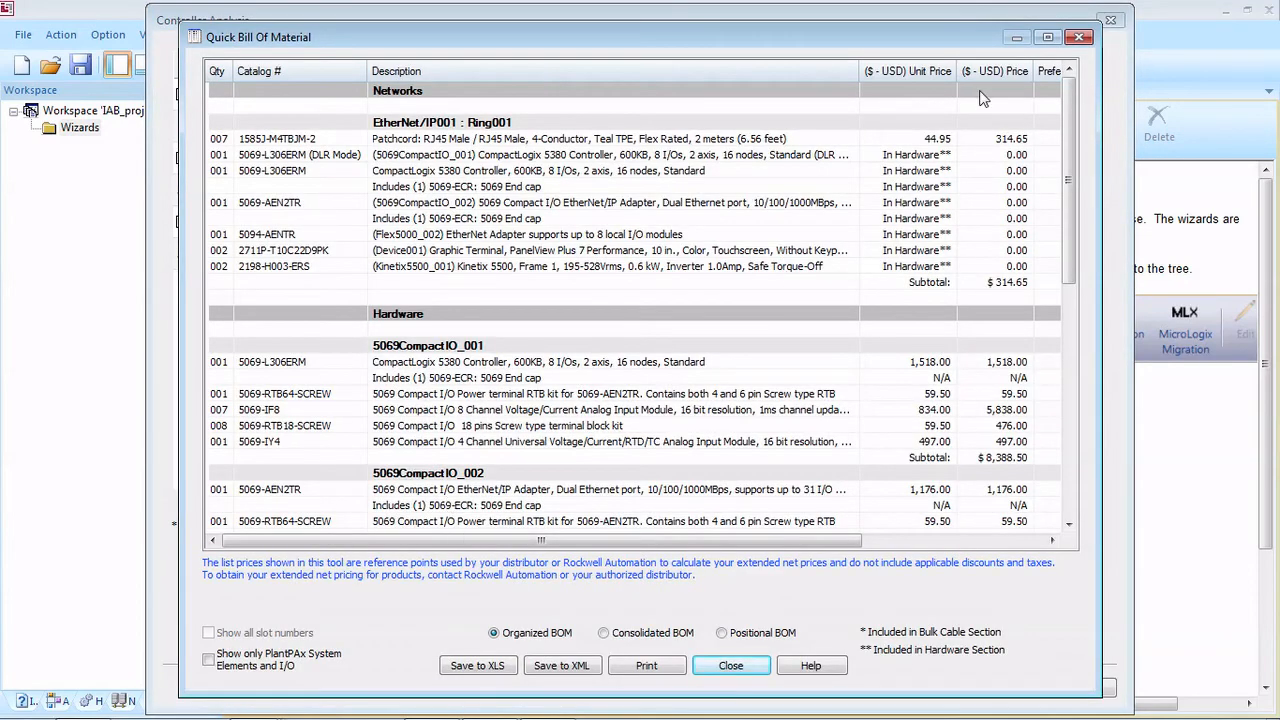
left_click(1078, 37)
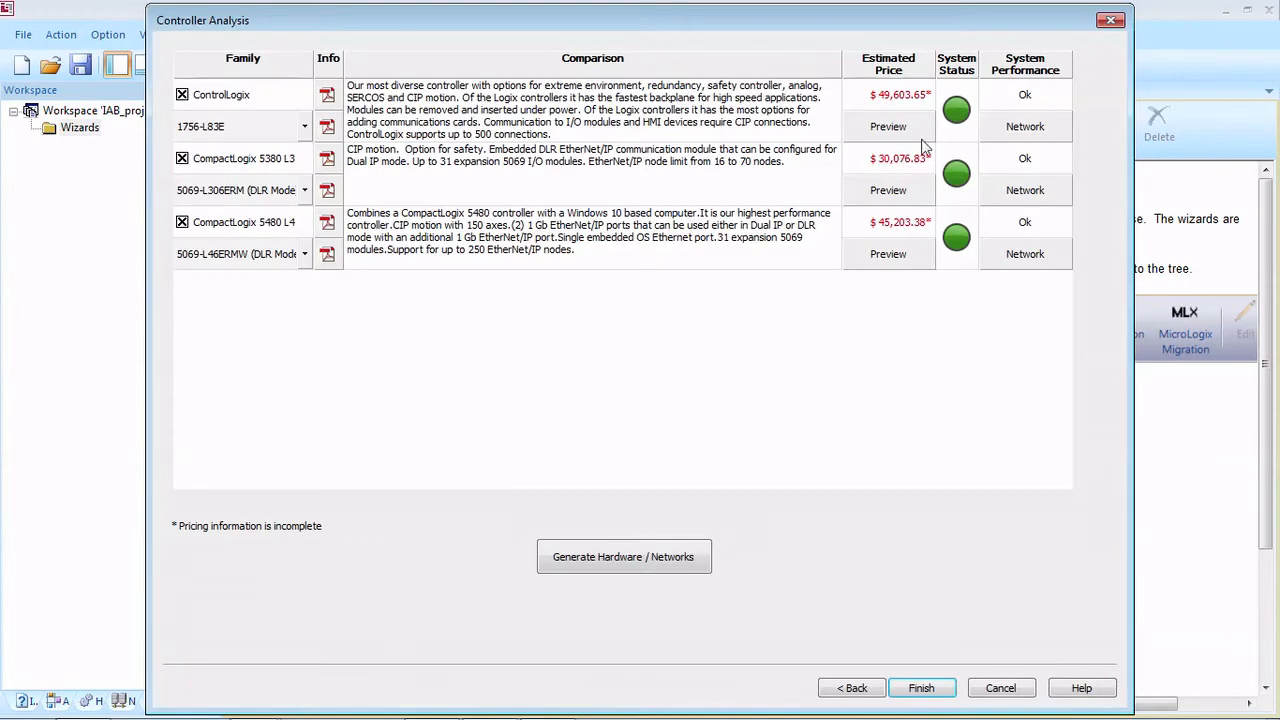
left_click(182, 95)
left_click(596, 562)
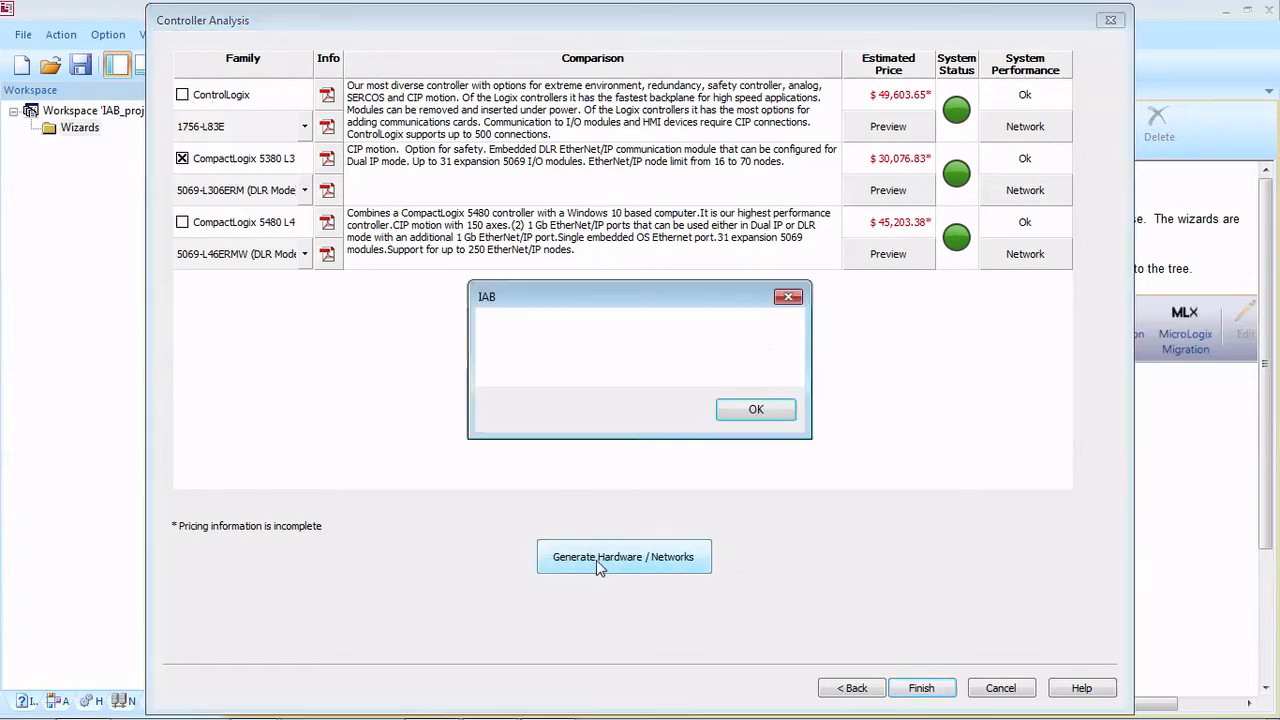
left_click(770, 415)
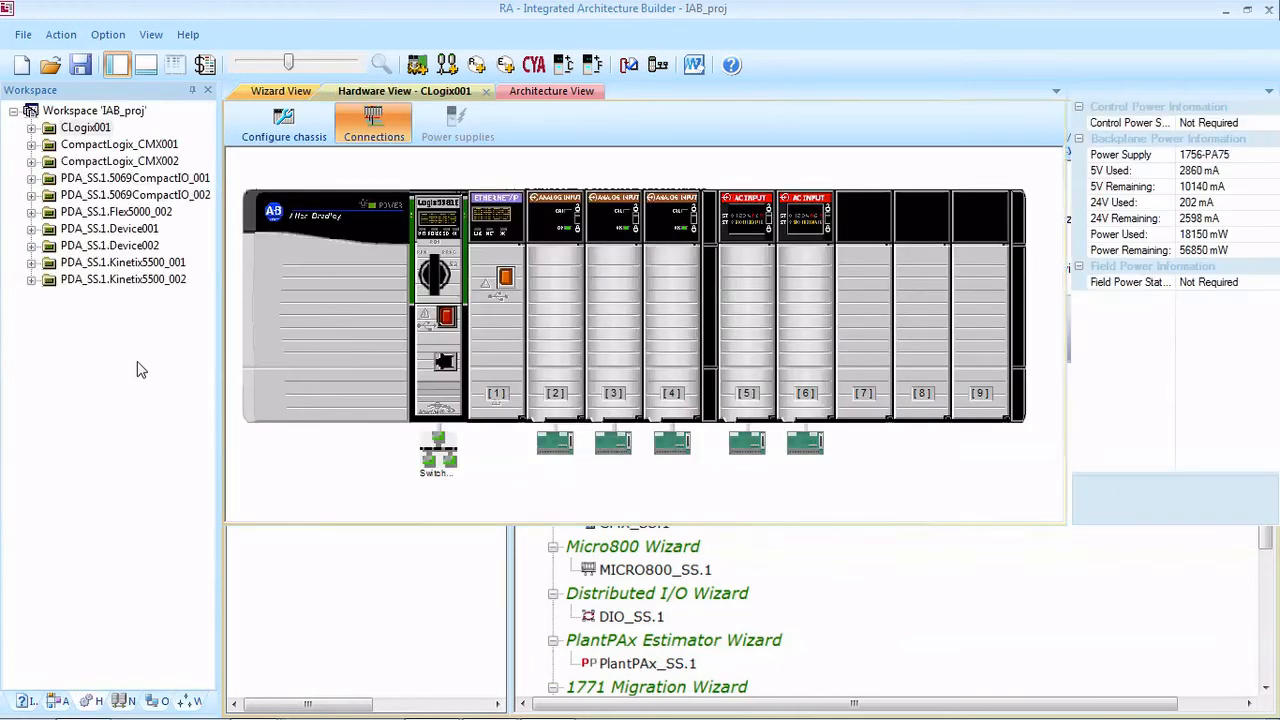
Step: Look through the generated PDA_SS.1 hardware, including the 5069 Compact I/O, Flex 5000, operator interface and Kinetix 5500 items
left_click(120, 178)
left_click(125, 195)
left_click(130, 211)
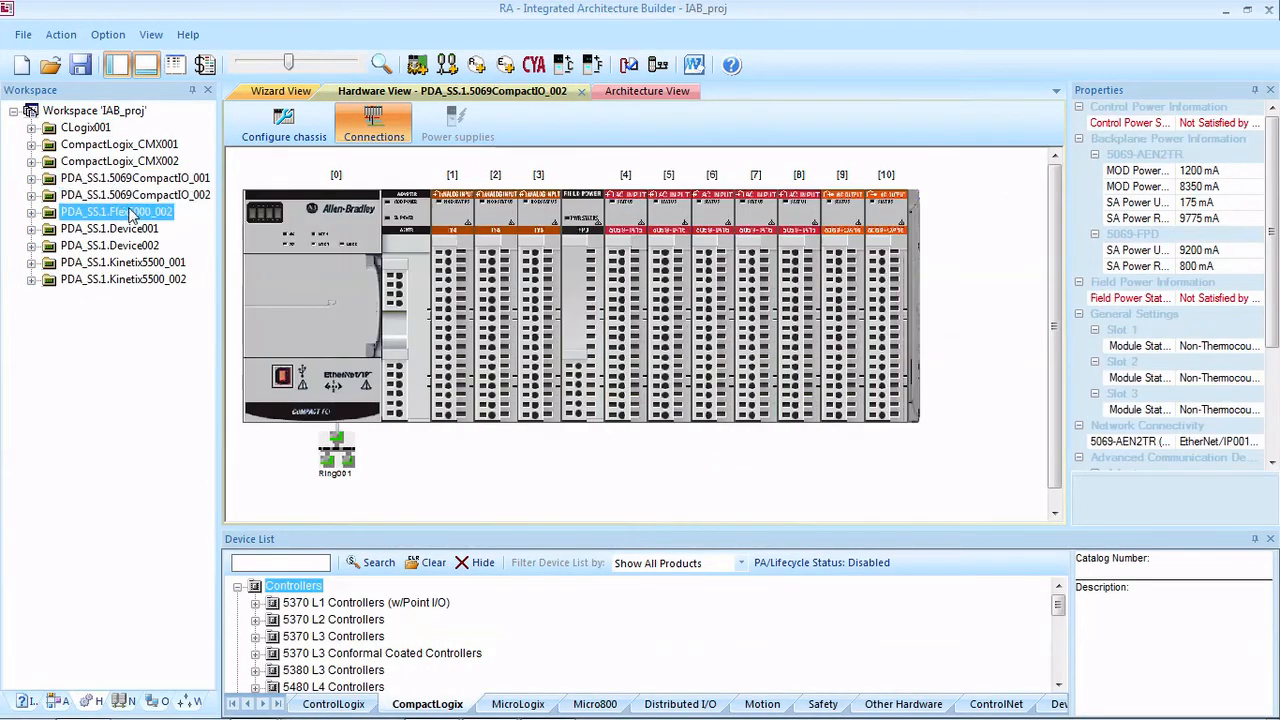
left_click(137, 245)
left_click(140, 262)
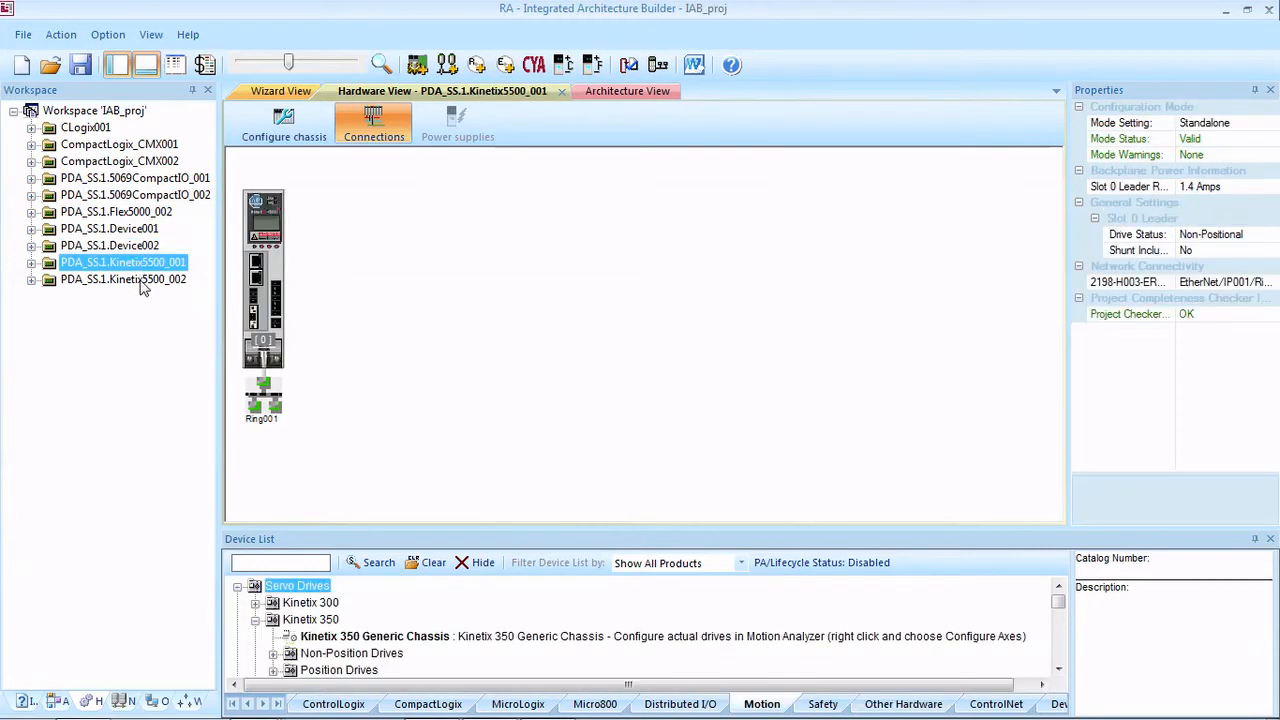
left_click(146, 280)
left_click(136, 245)
left_click(135, 230)
left_click(129, 197)
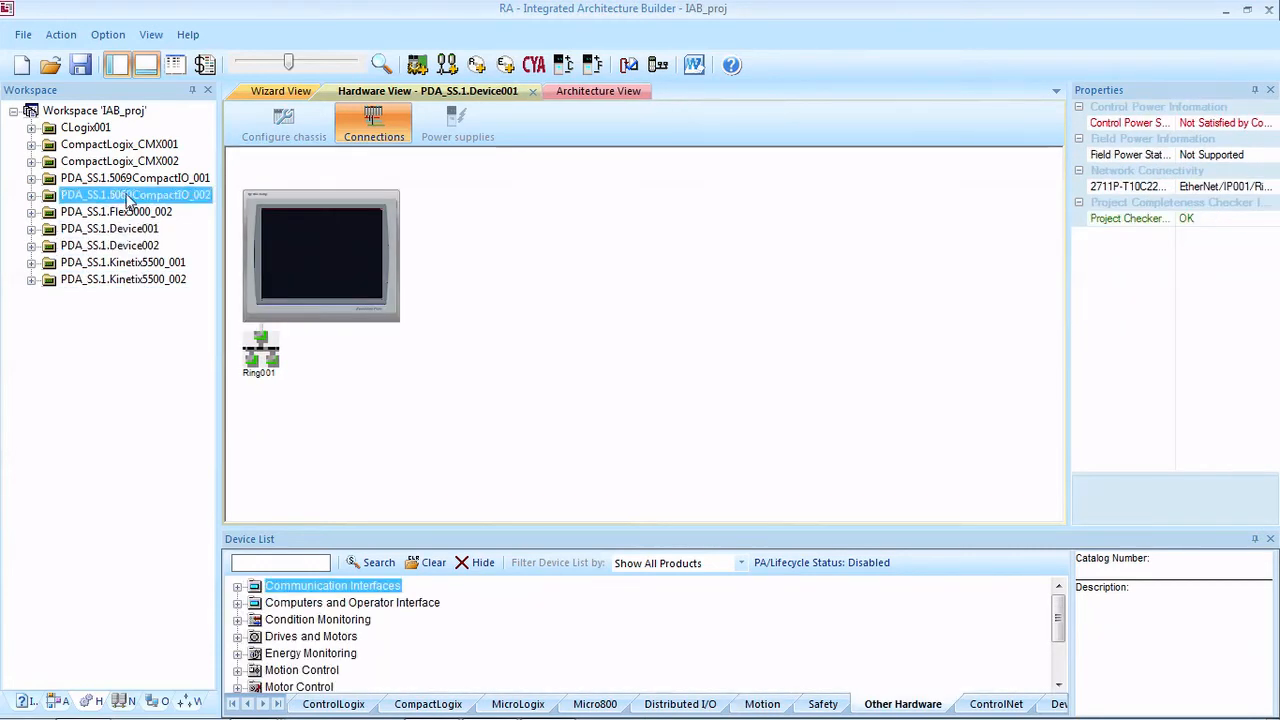
Step: Open the EtherNet/IP001 network and spread out Device002, the Flex 5000 rack and the Kinetix 5500 drives around the ring
left_click(129, 702)
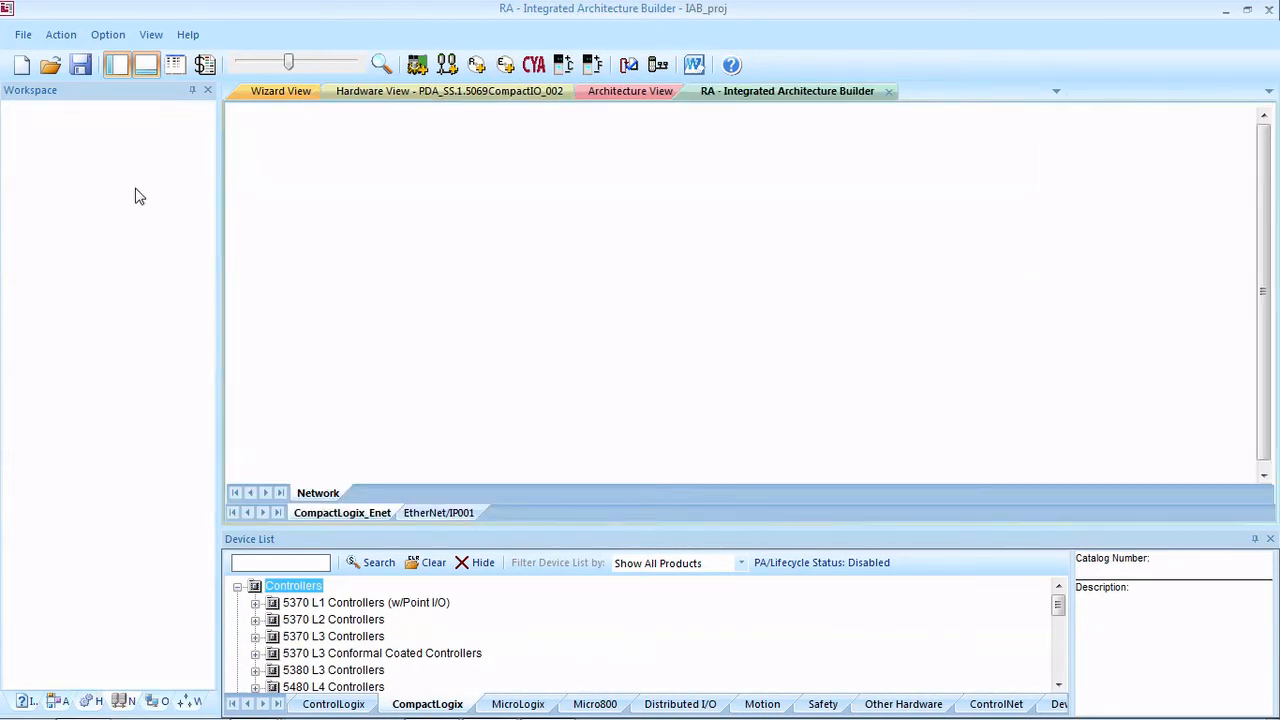
left_click(118, 129)
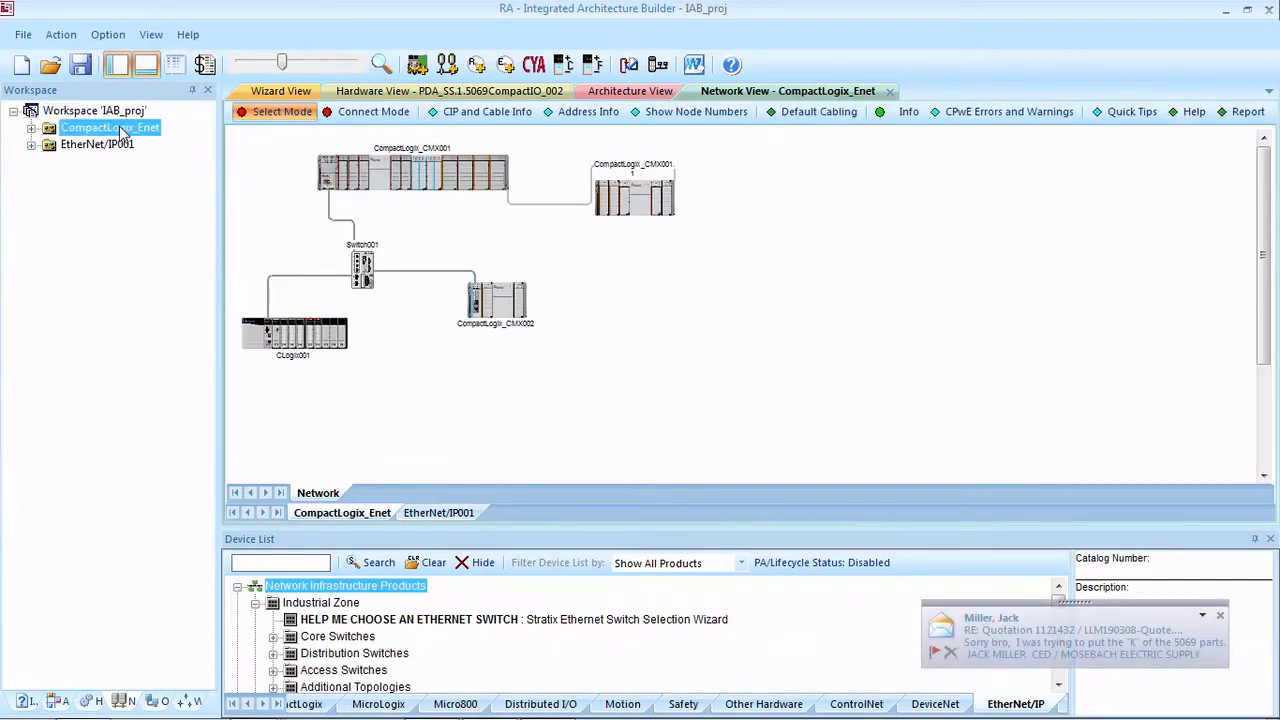
left_click(121, 146)
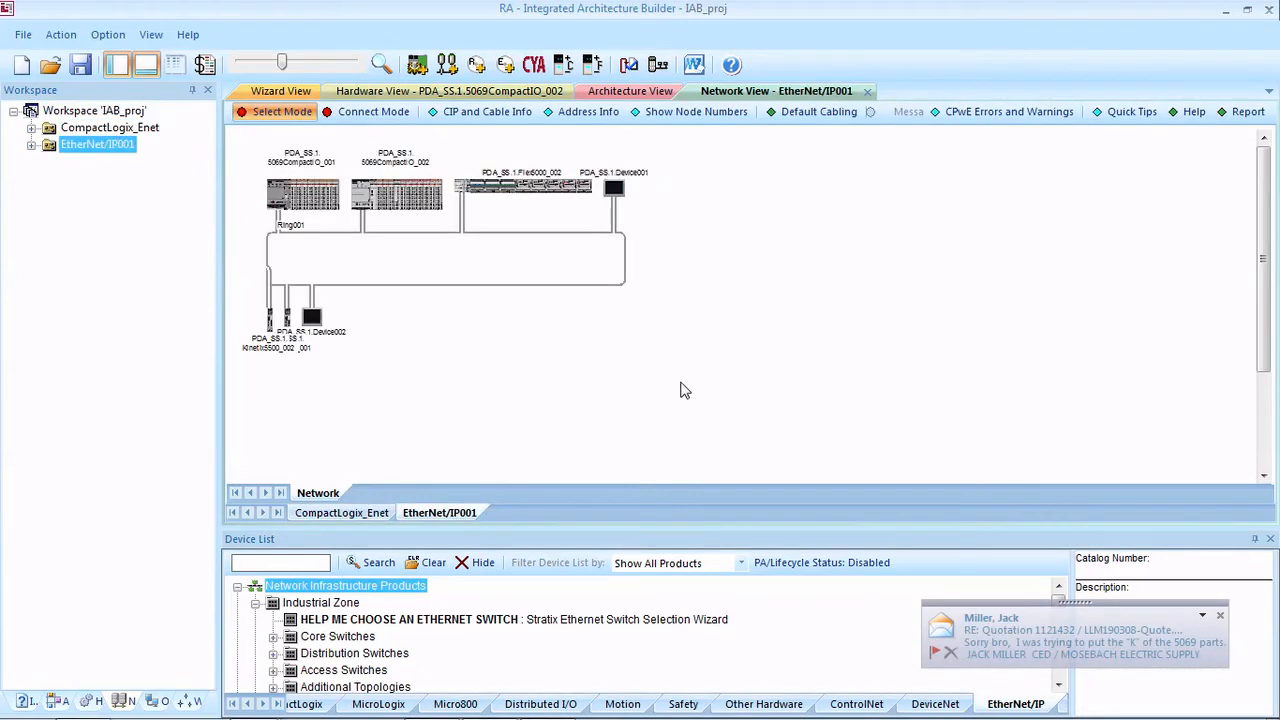
left_click_drag(315, 318, 466, 334)
left_click_drag(578, 187, 605, 165)
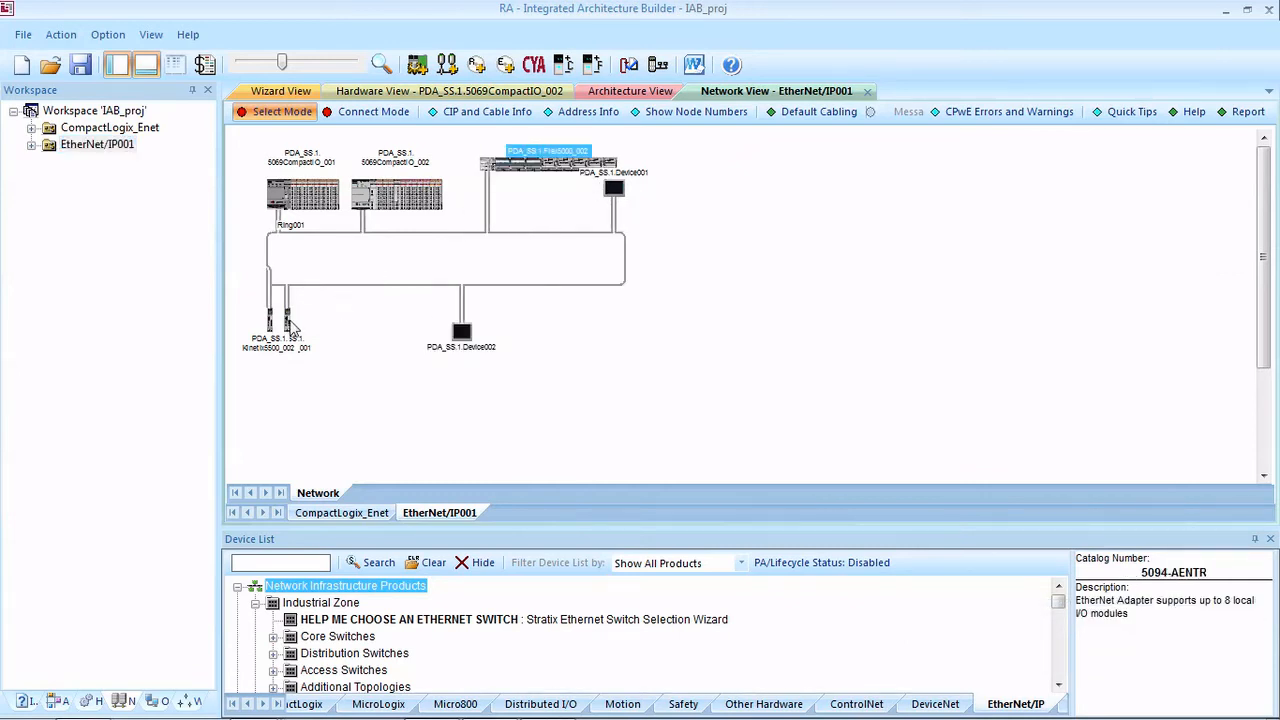
left_click_drag(288, 322, 262, 330)
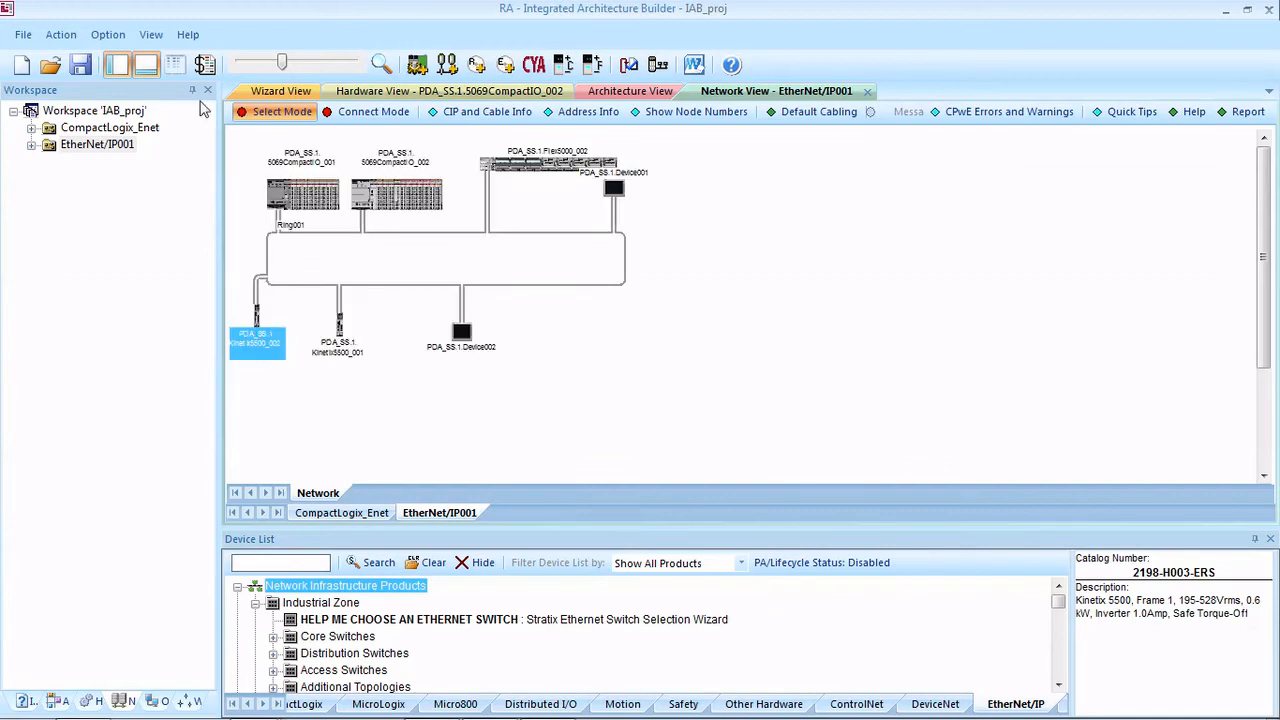
left_click(740, 375)
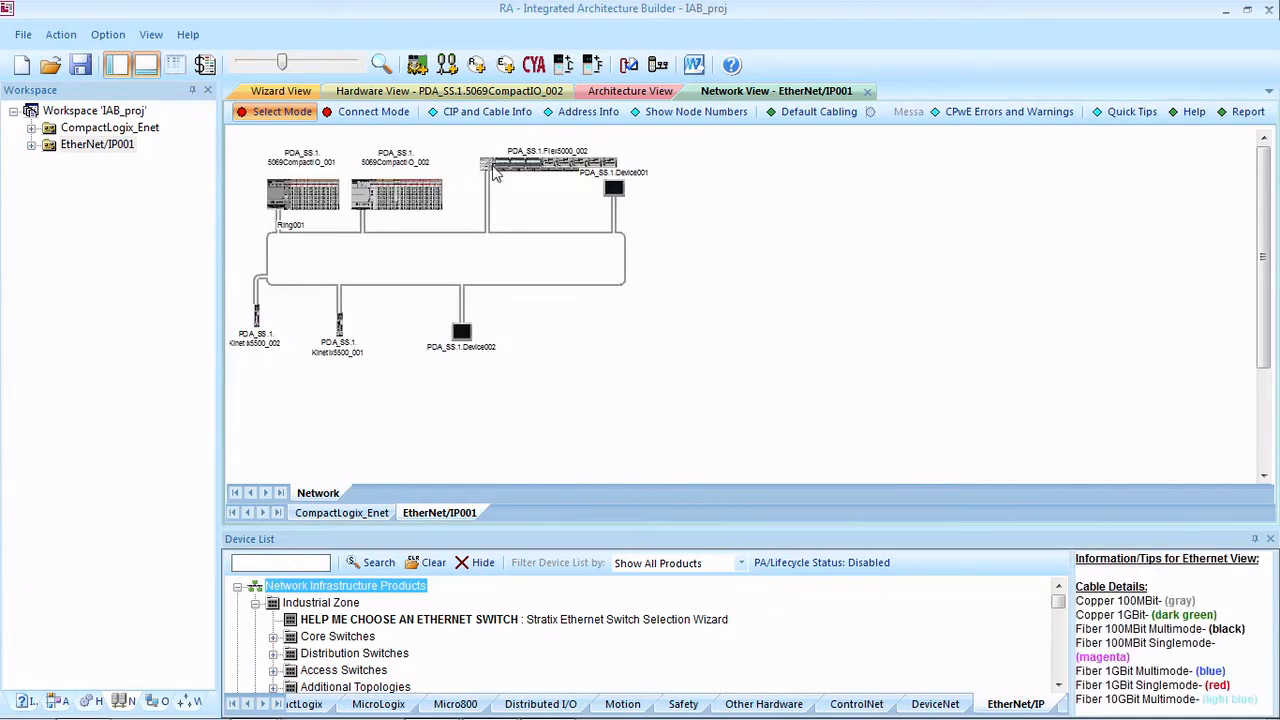
left_click_drag(495, 173, 474, 162)
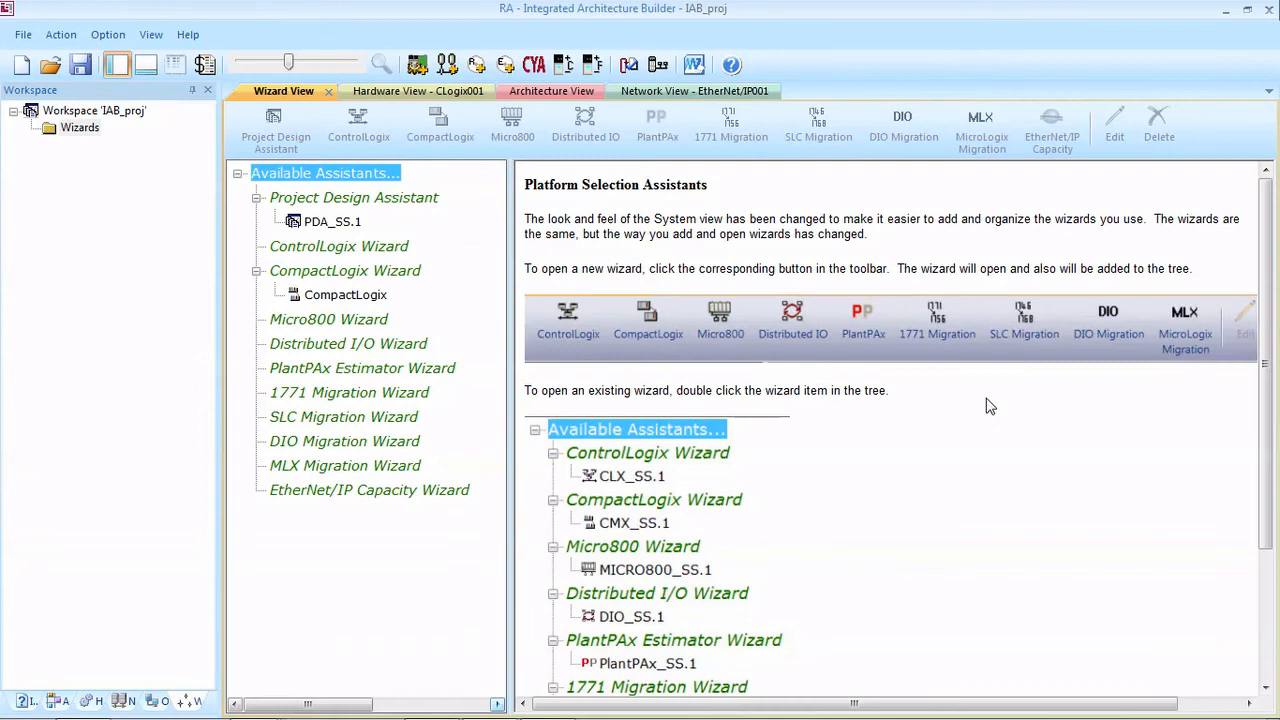
Step: Start a new 1771 Migration wizard and add a chassis named PLC001
left_click(141, 293)
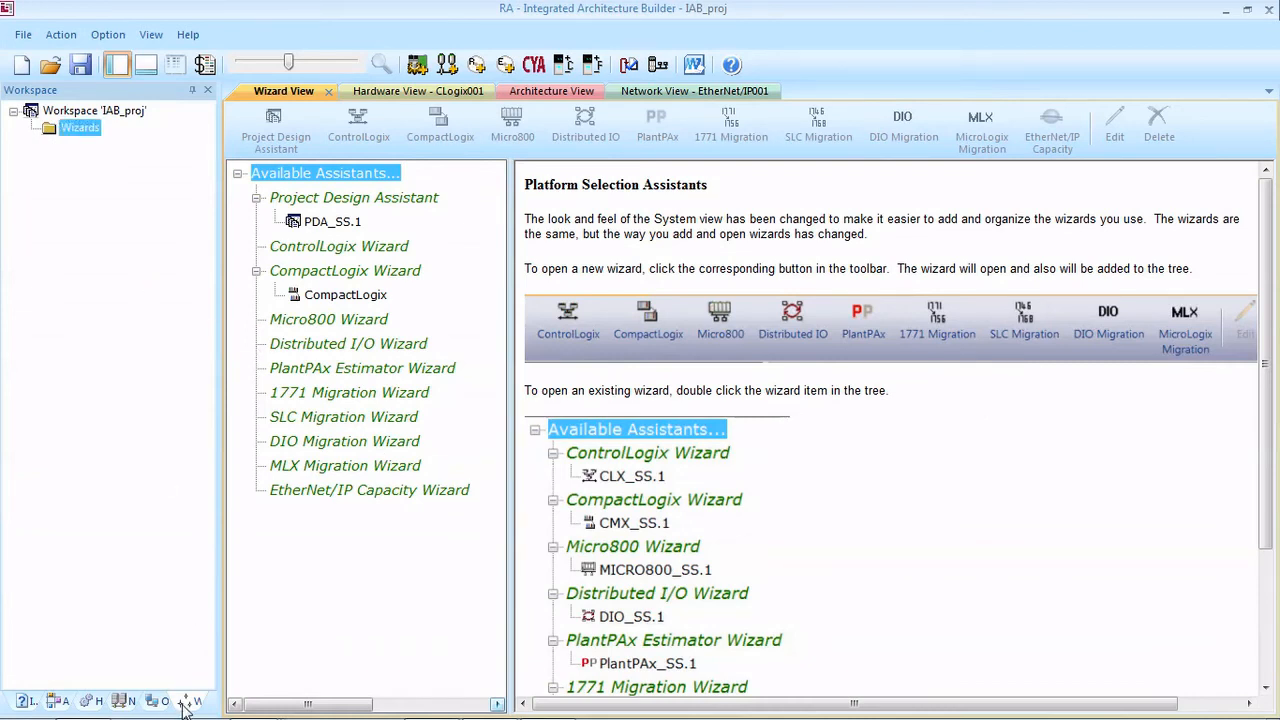
left_click(346, 198)
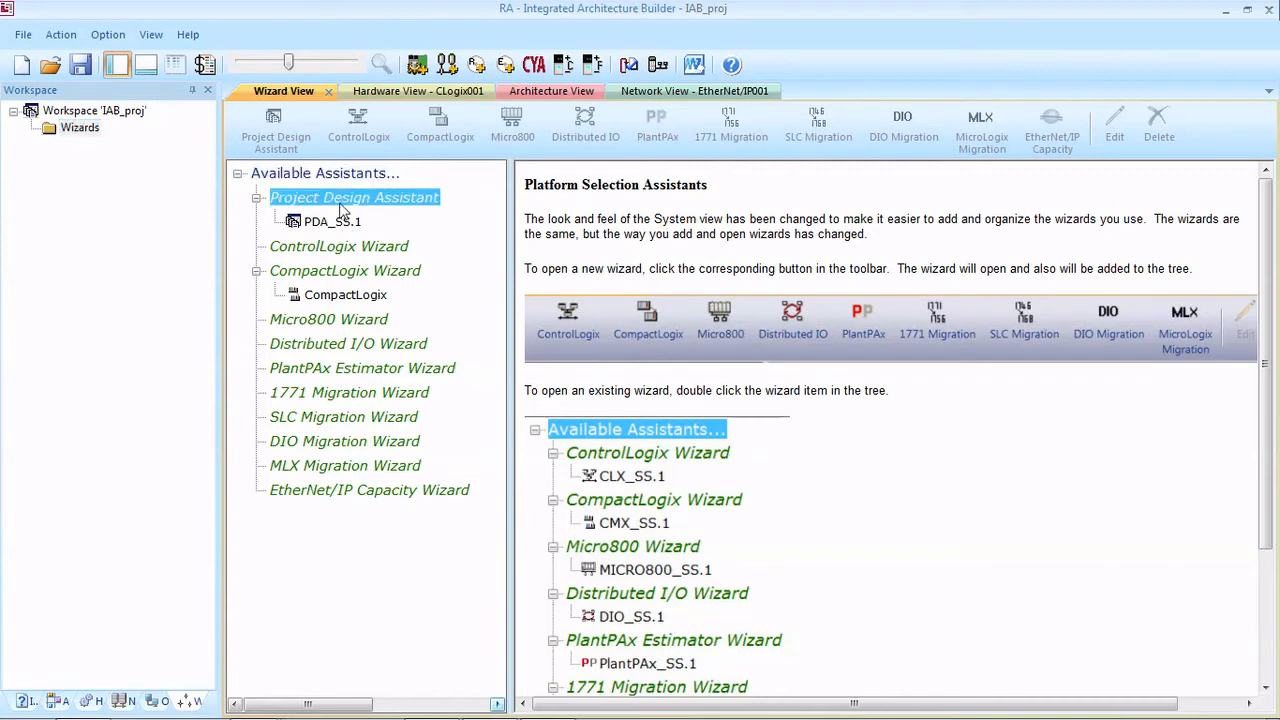
left_click(344, 178)
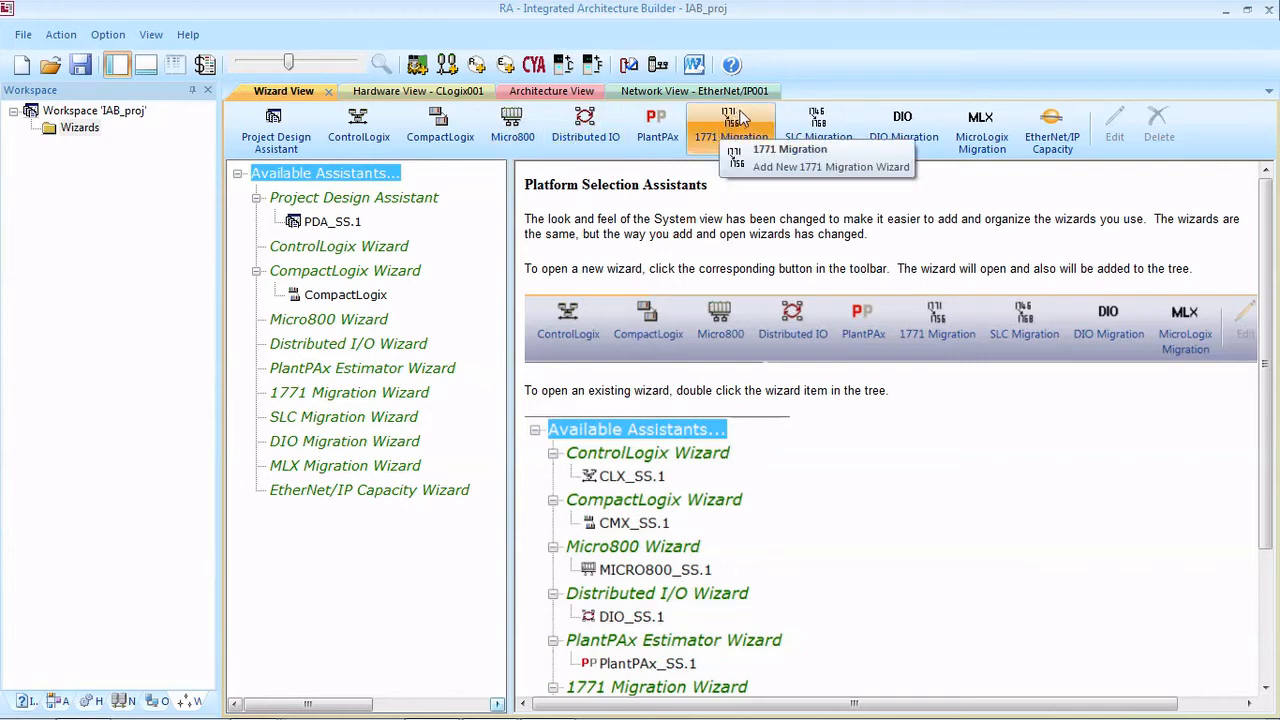
left_click(743, 133)
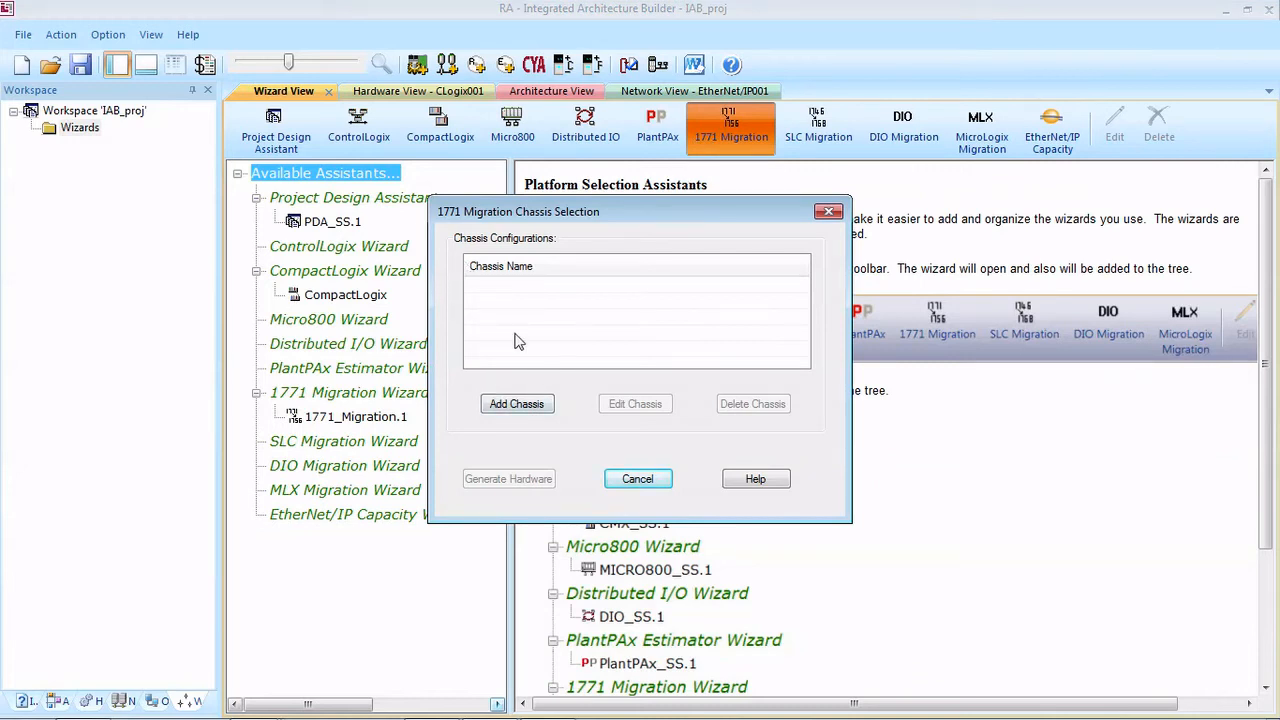
left_click(520, 404)
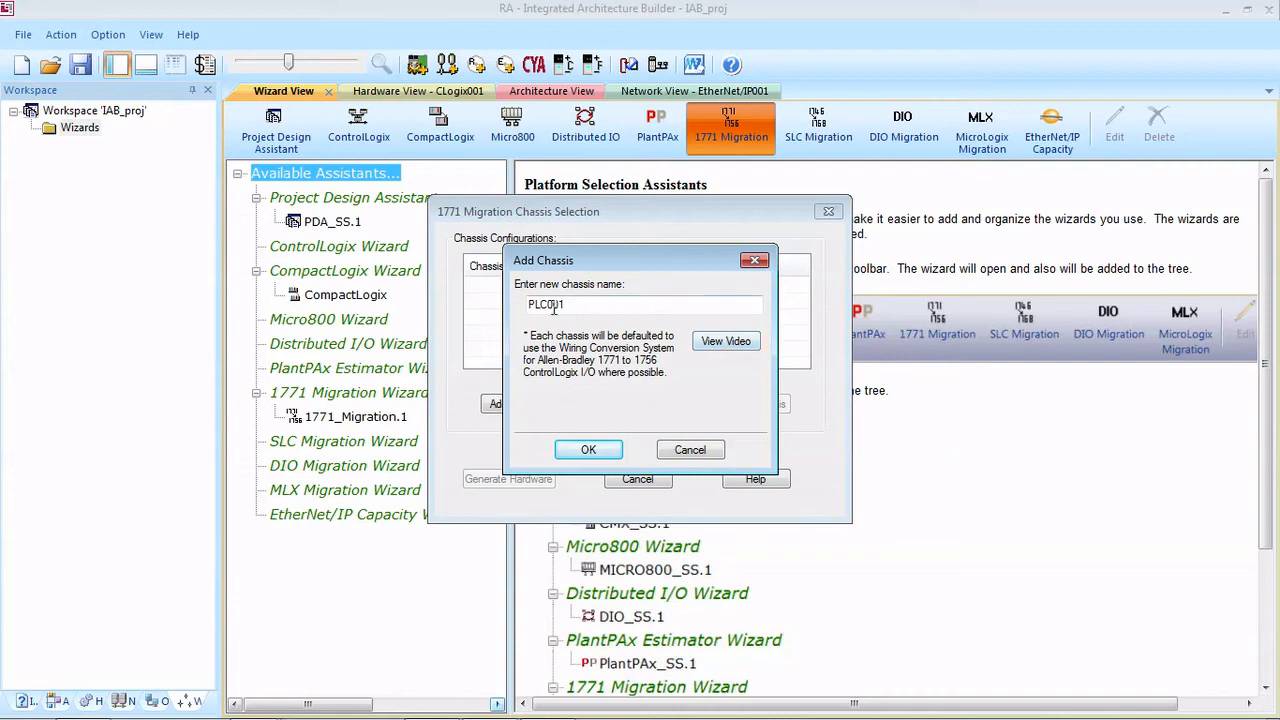
left_click(590, 450)
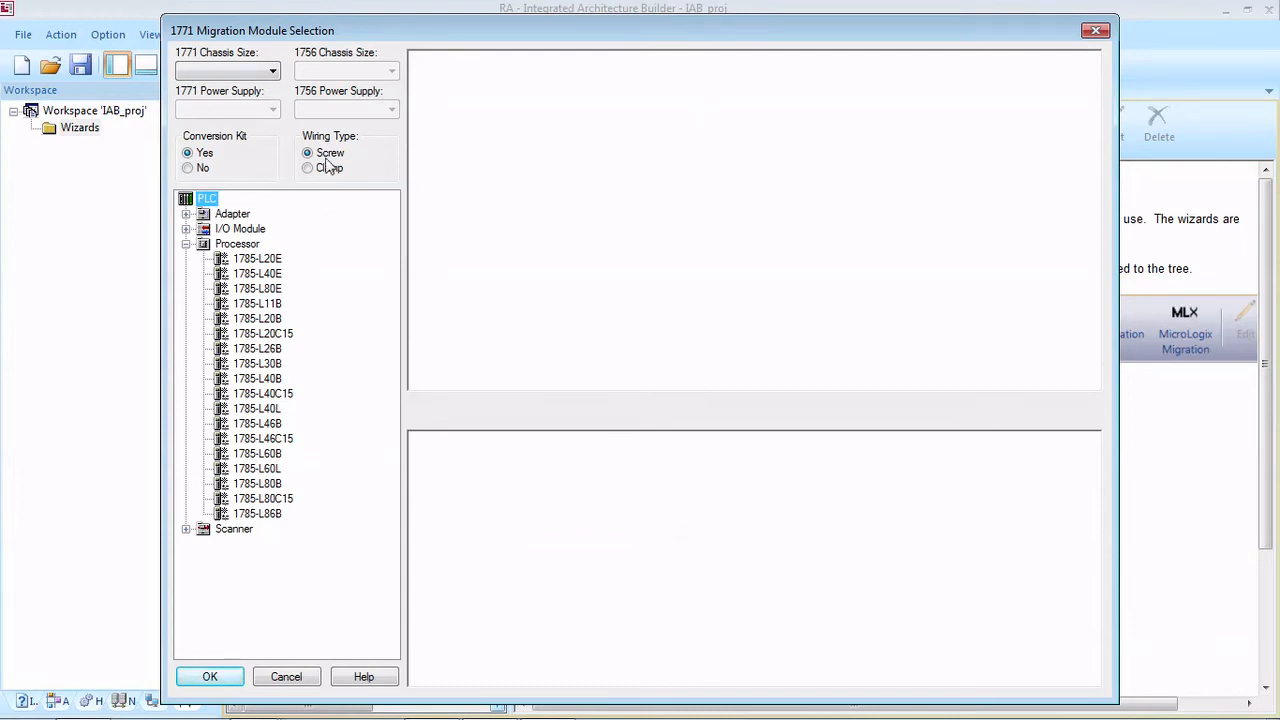
Step: Set the existing chassis size to 1771-A2B and choose the 13-slot 1756-A13 as its replacement
left_click(271, 72)
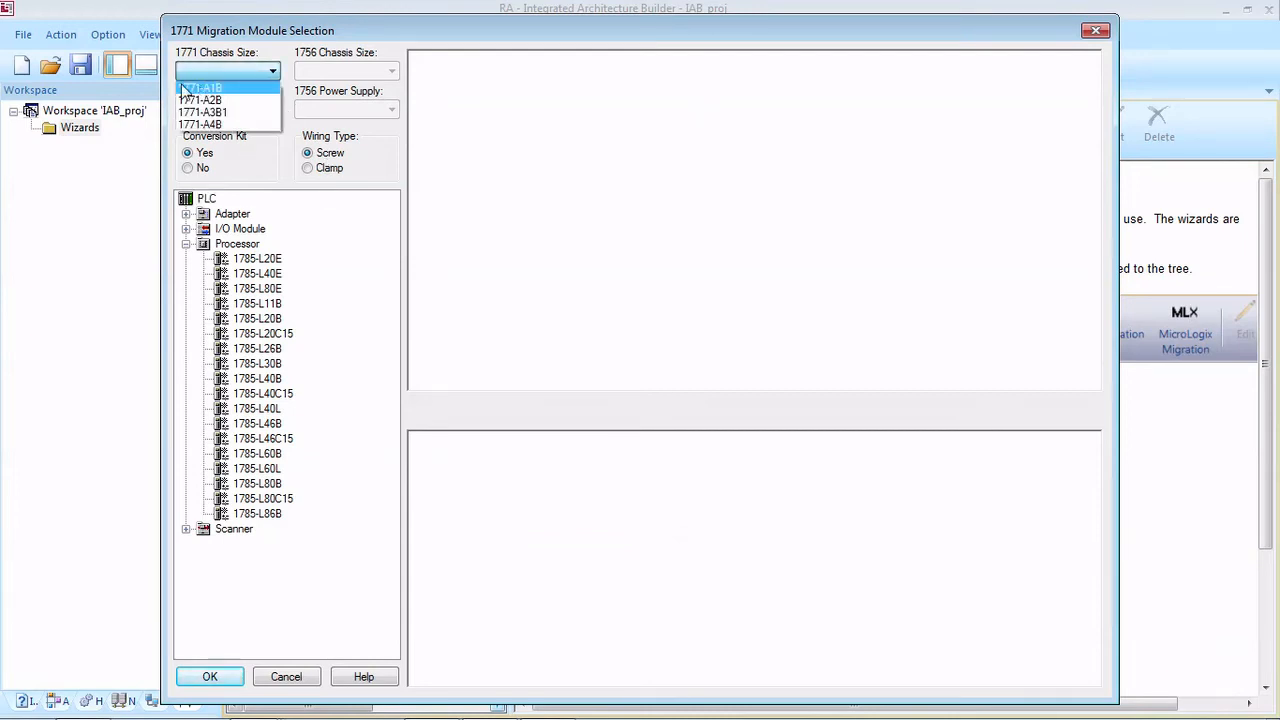
left_click(252, 101)
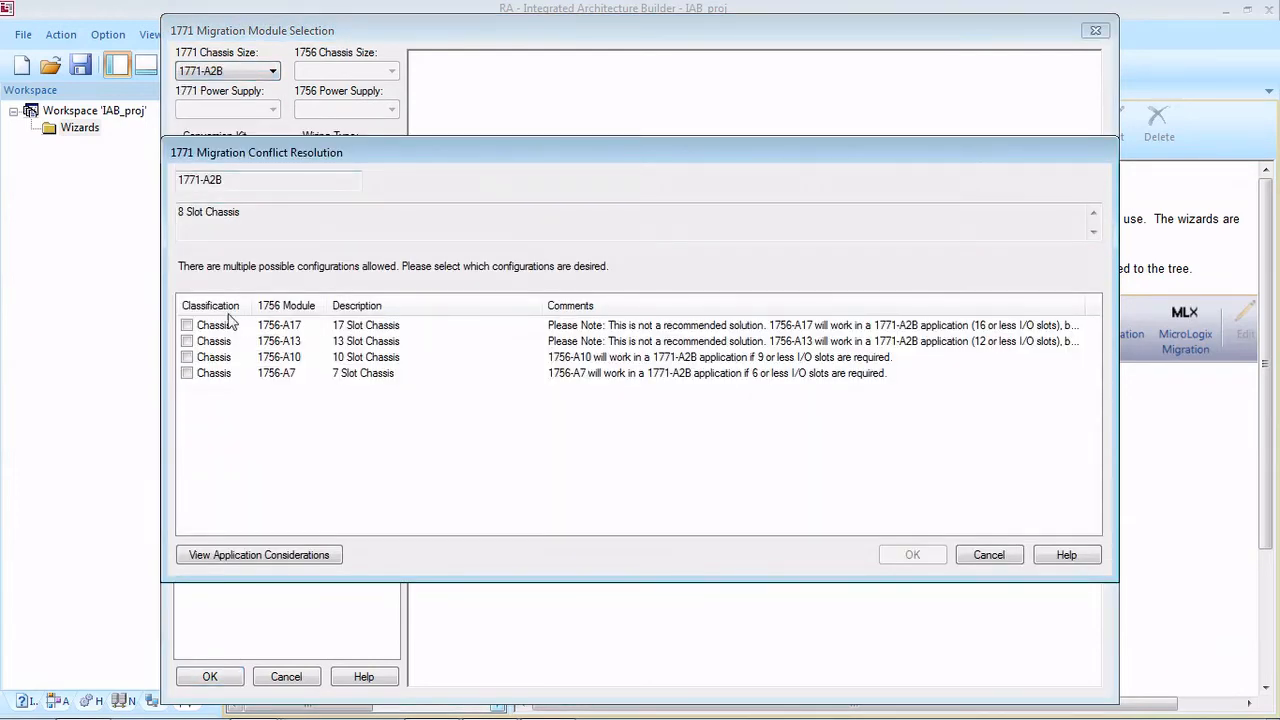
left_click(188, 342)
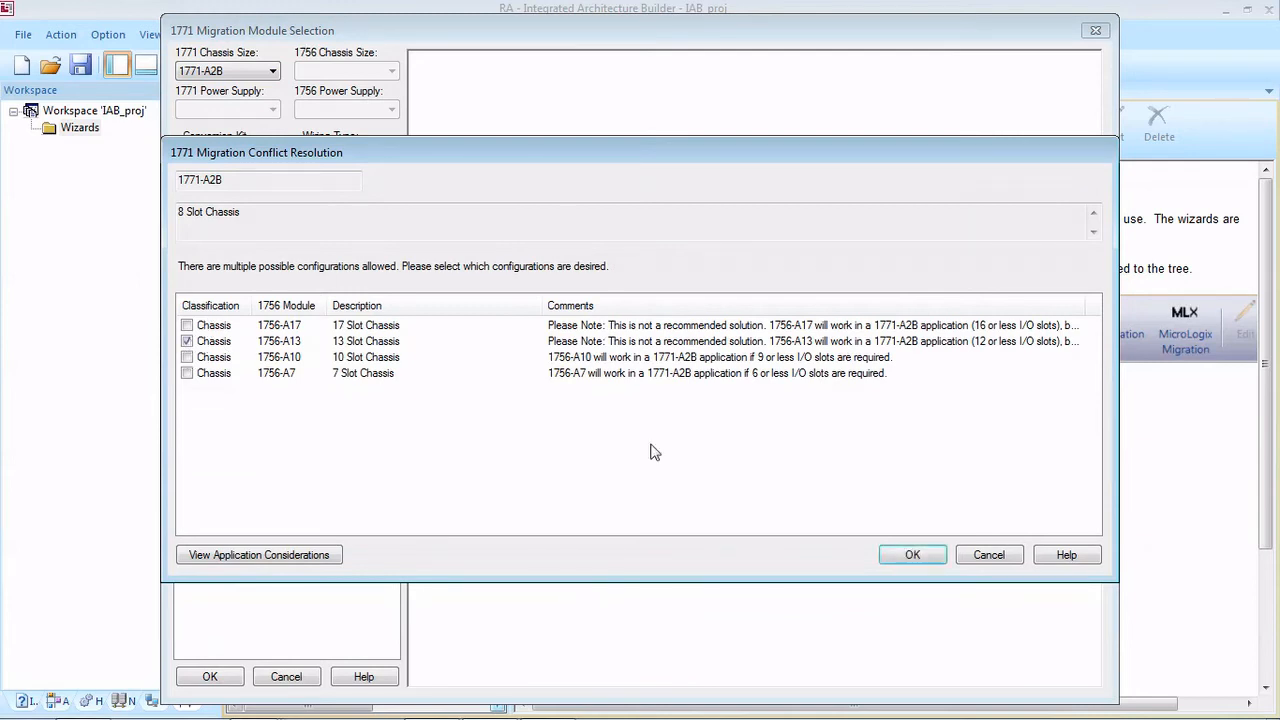
left_click(913, 556)
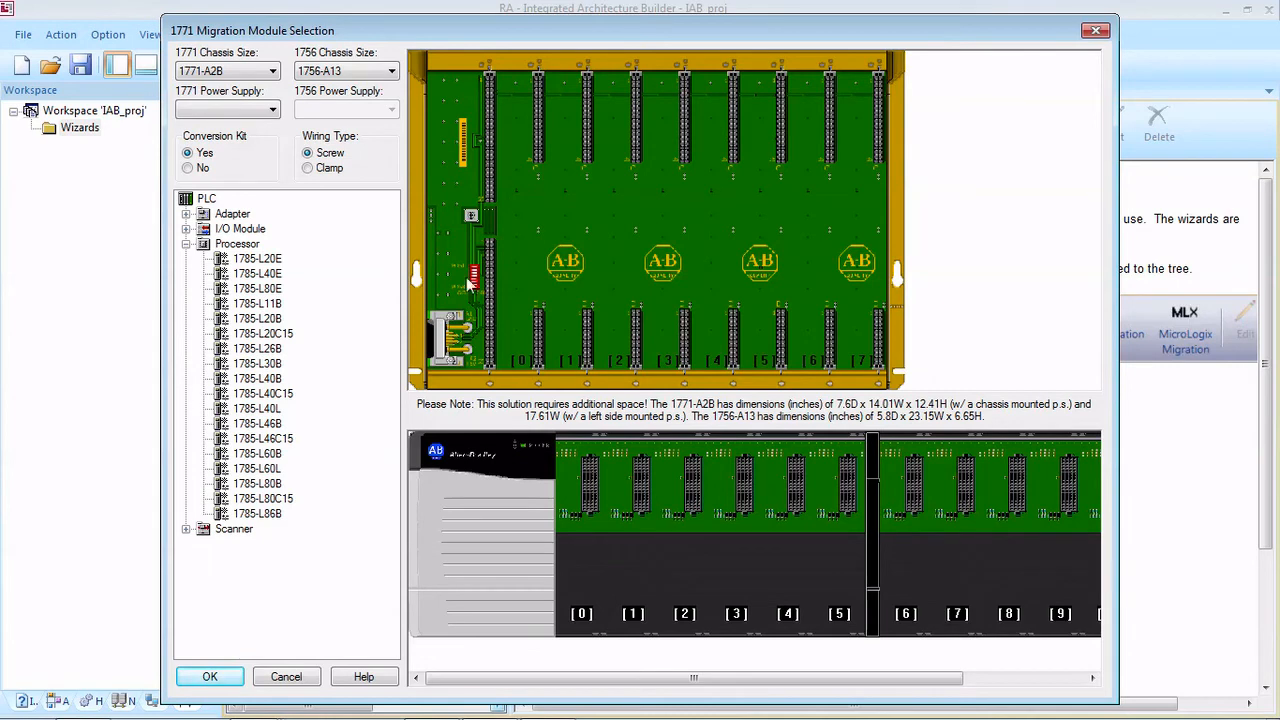
Step: Set the existing power supply to 1771-P7 and choose the 1756-PA75 as its replacement
left_click(240, 112)
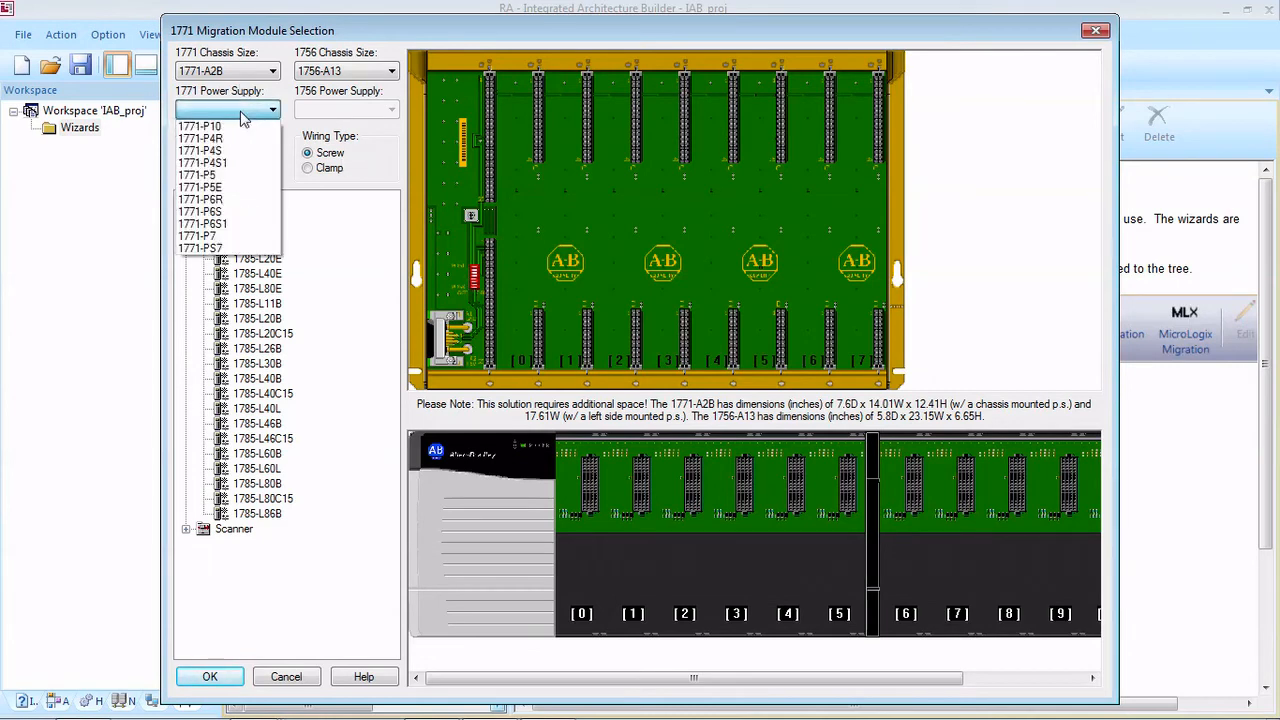
left_click(228, 236)
left_click(187, 325)
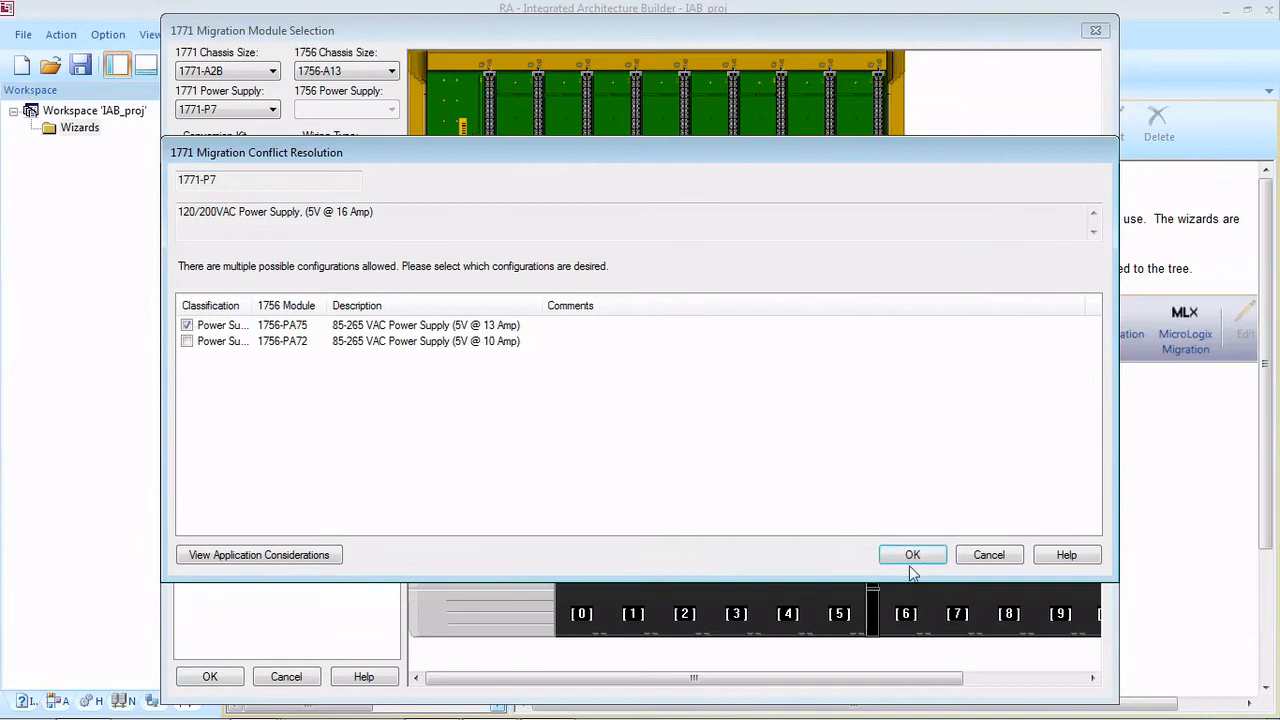
left_click(908, 555)
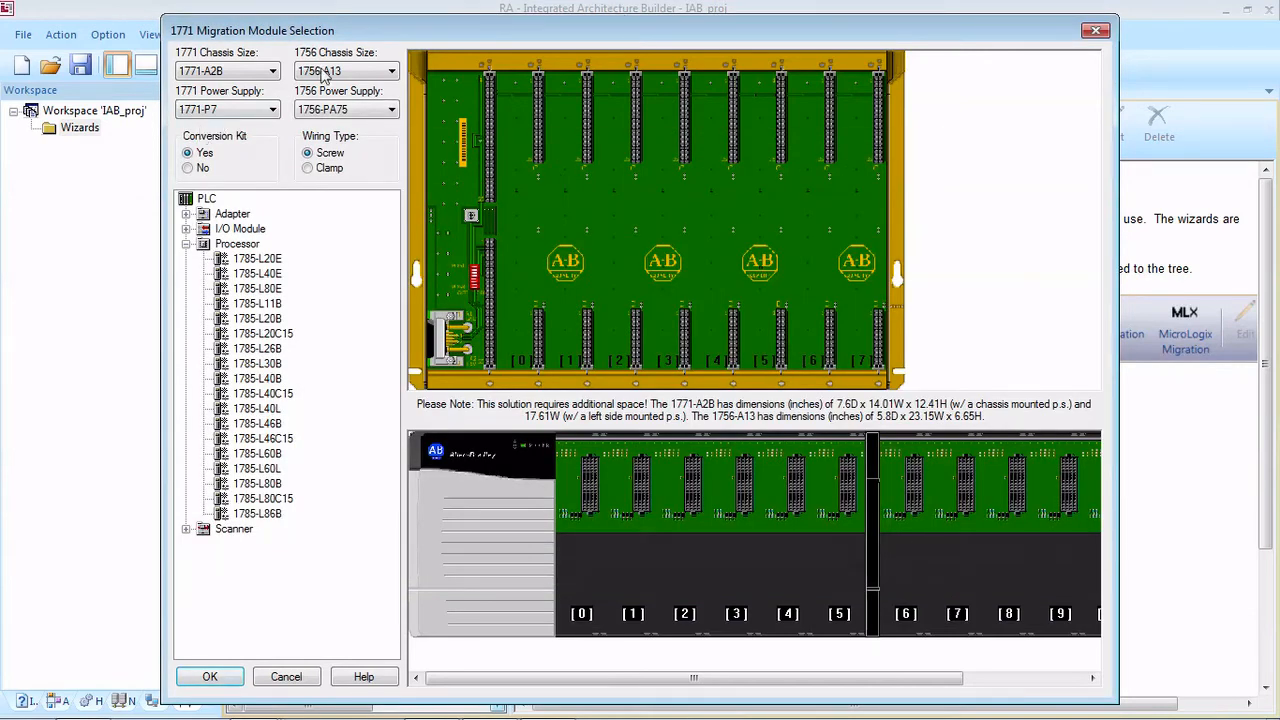
Step: Try the migration's conversion kit option at No and return it to Yes
left_click(202, 169)
left_click(204, 155)
left_click(204, 168)
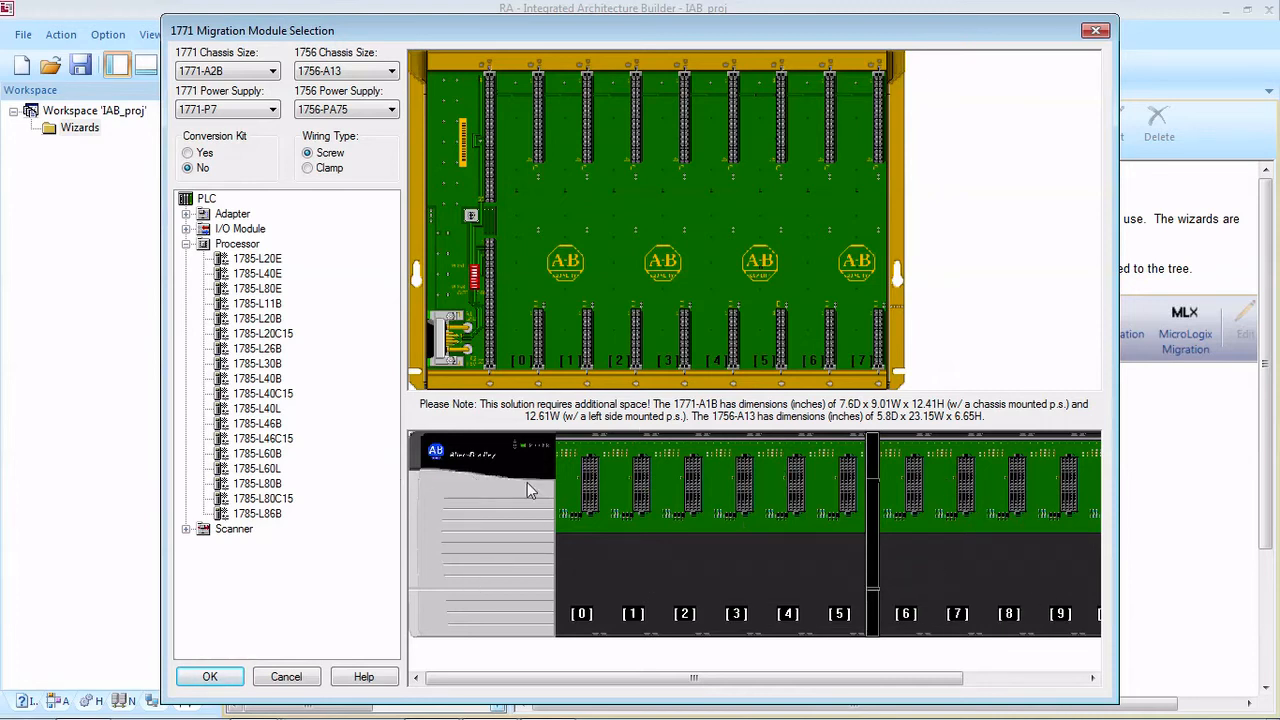
left_click(207, 154)
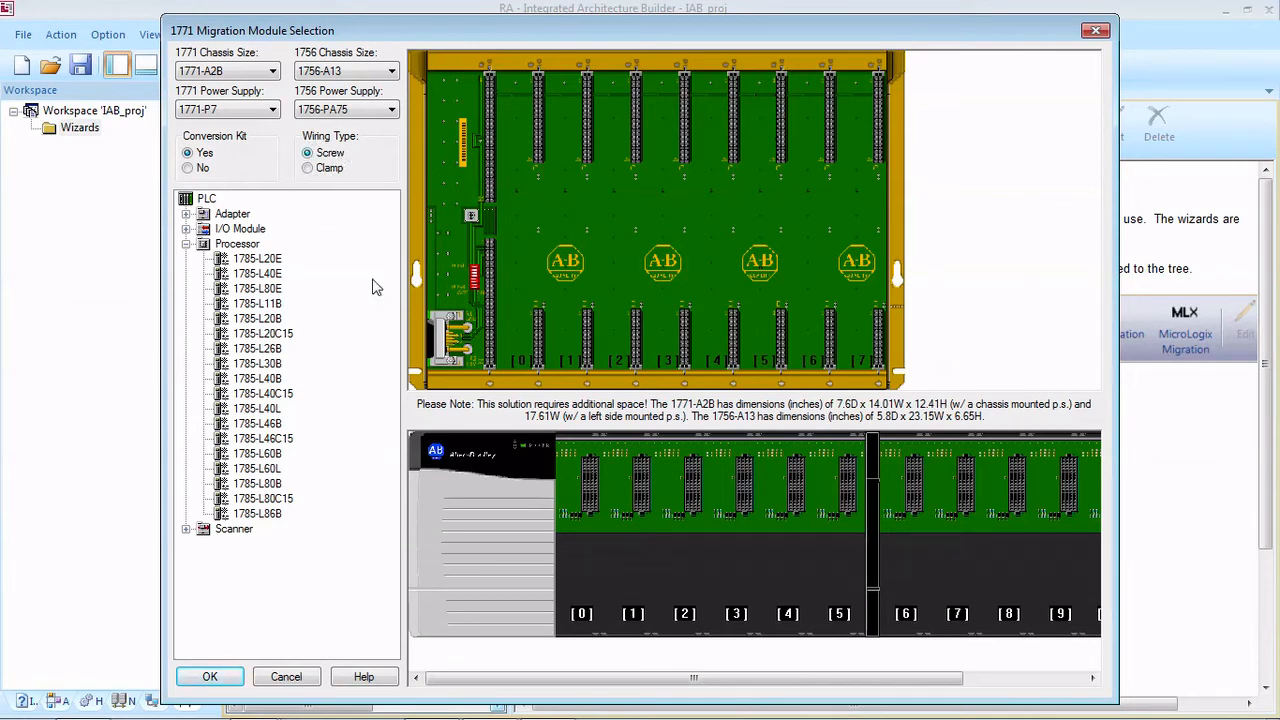
Step: Place a 1785-L40E processor in the 1771 chassis and choose the 1756-L71 as its replacement
left_click_drag(259, 276, 478, 266)
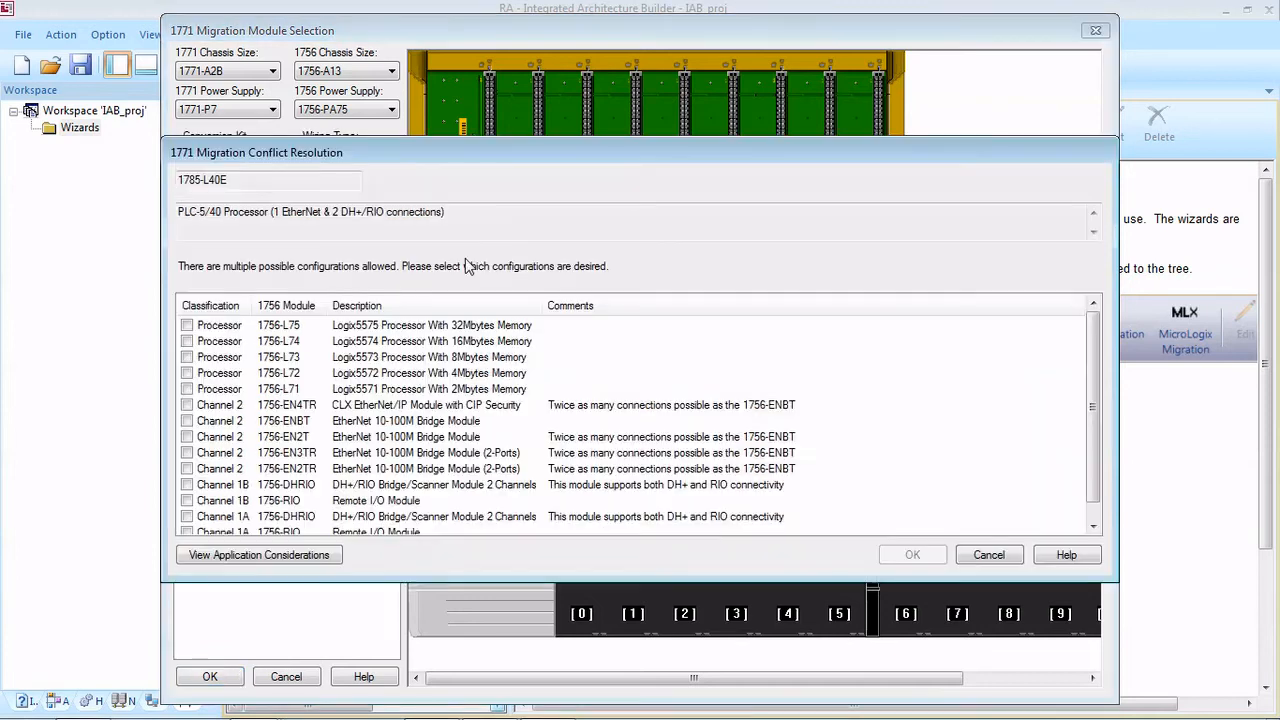
left_click(565, 374)
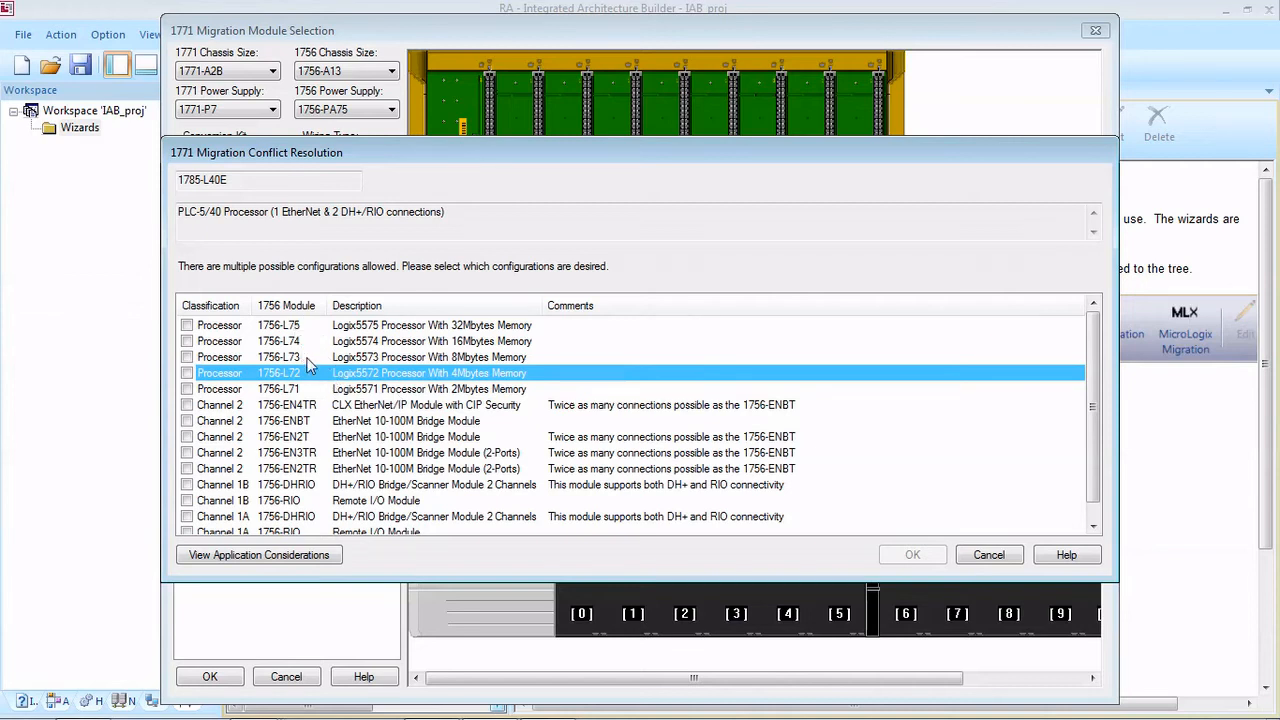
scroll(311, 368, "down", 1)
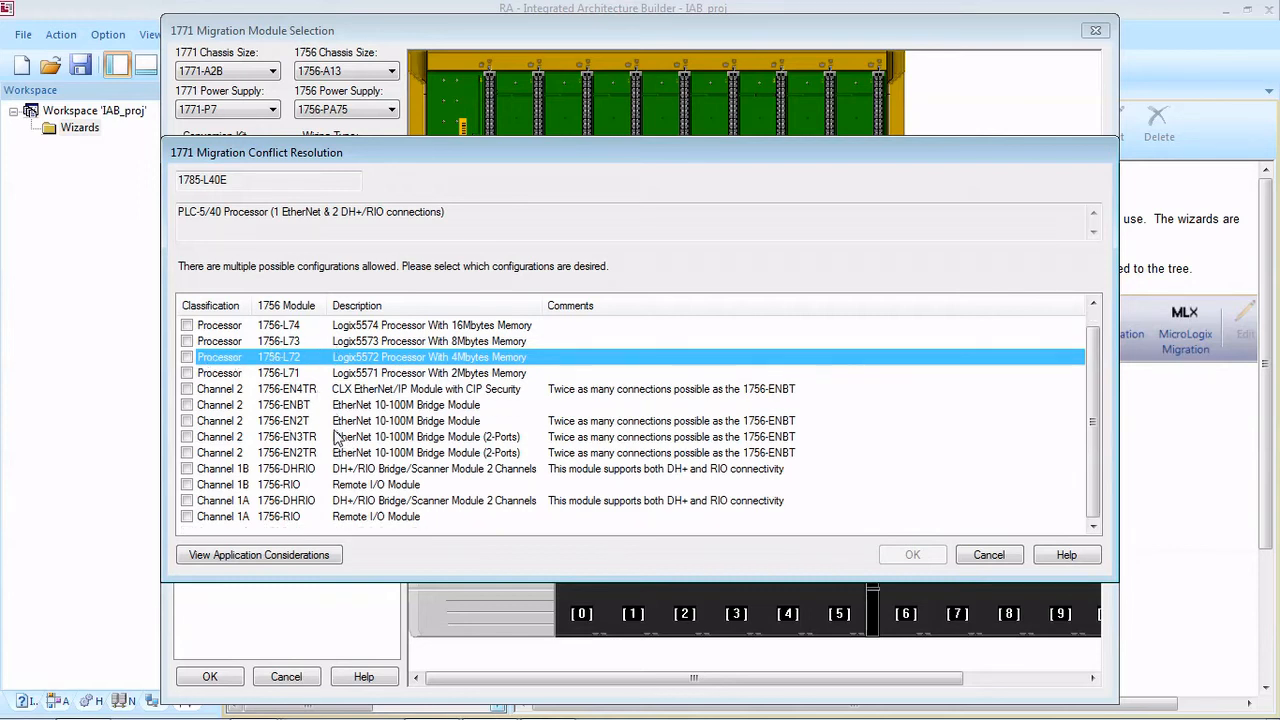
scroll(335, 440, "up", 1)
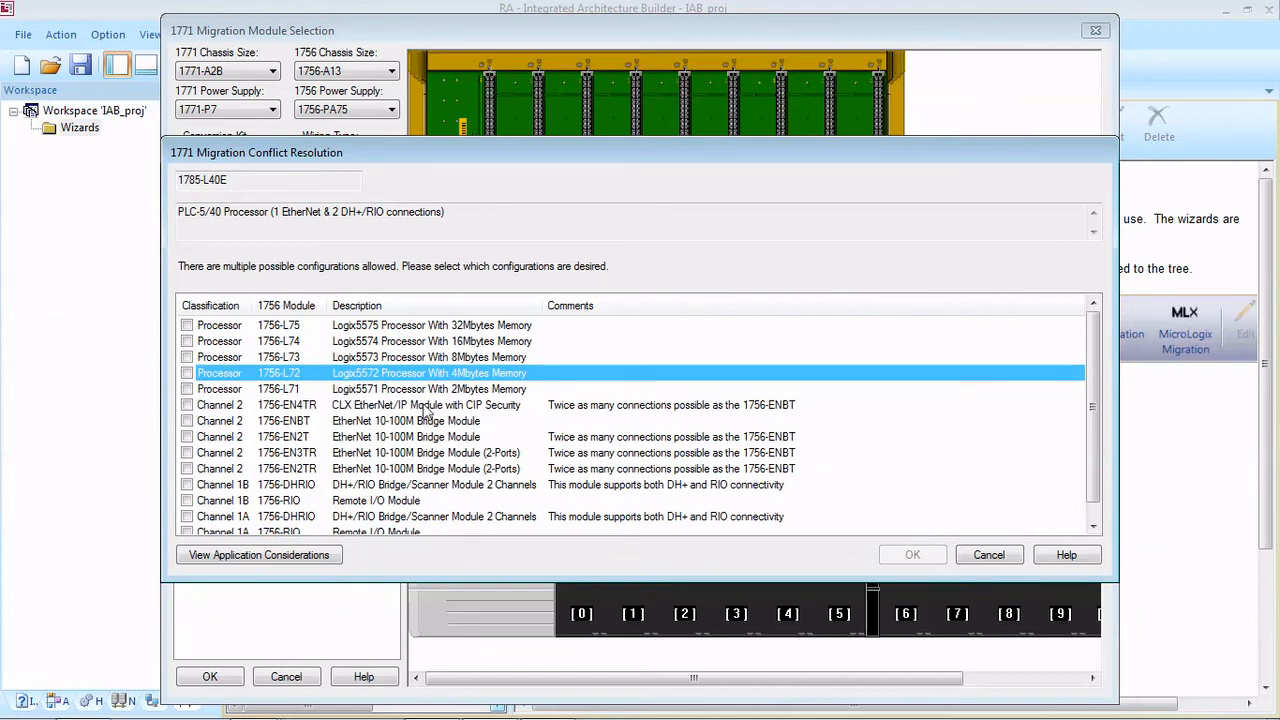
left_click(187, 389)
left_click(910, 560)
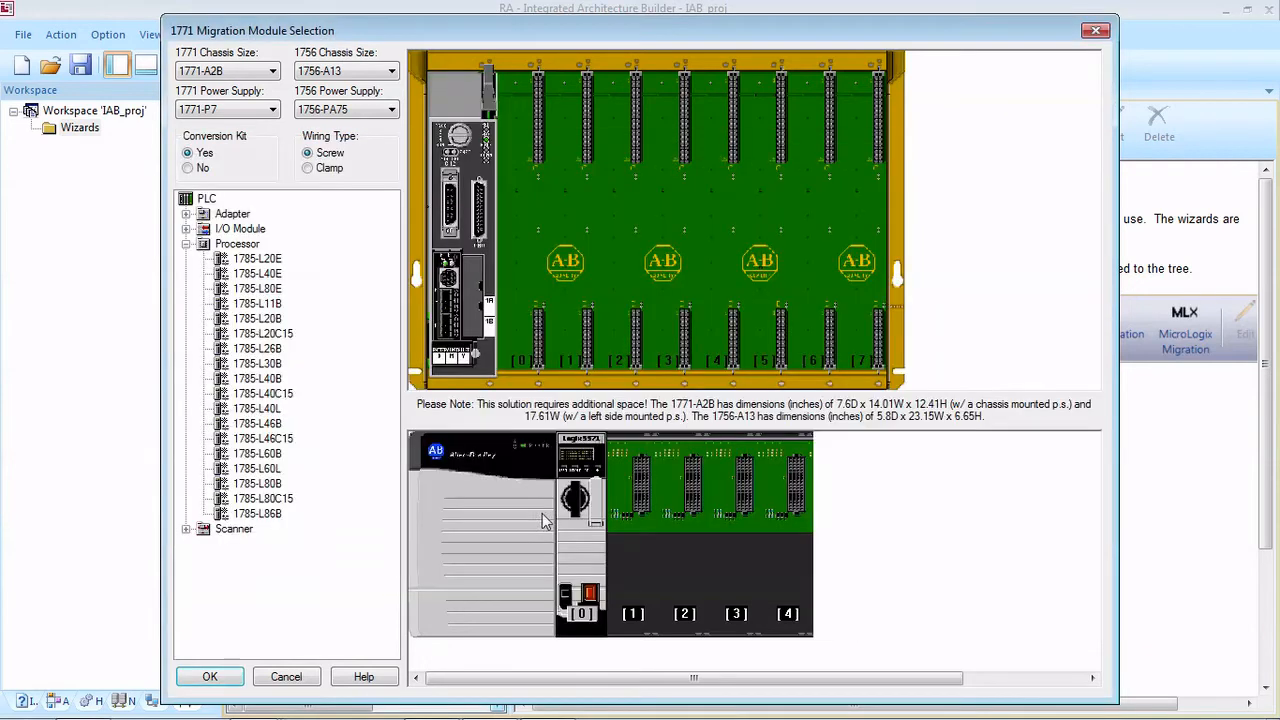
left_click(186, 244)
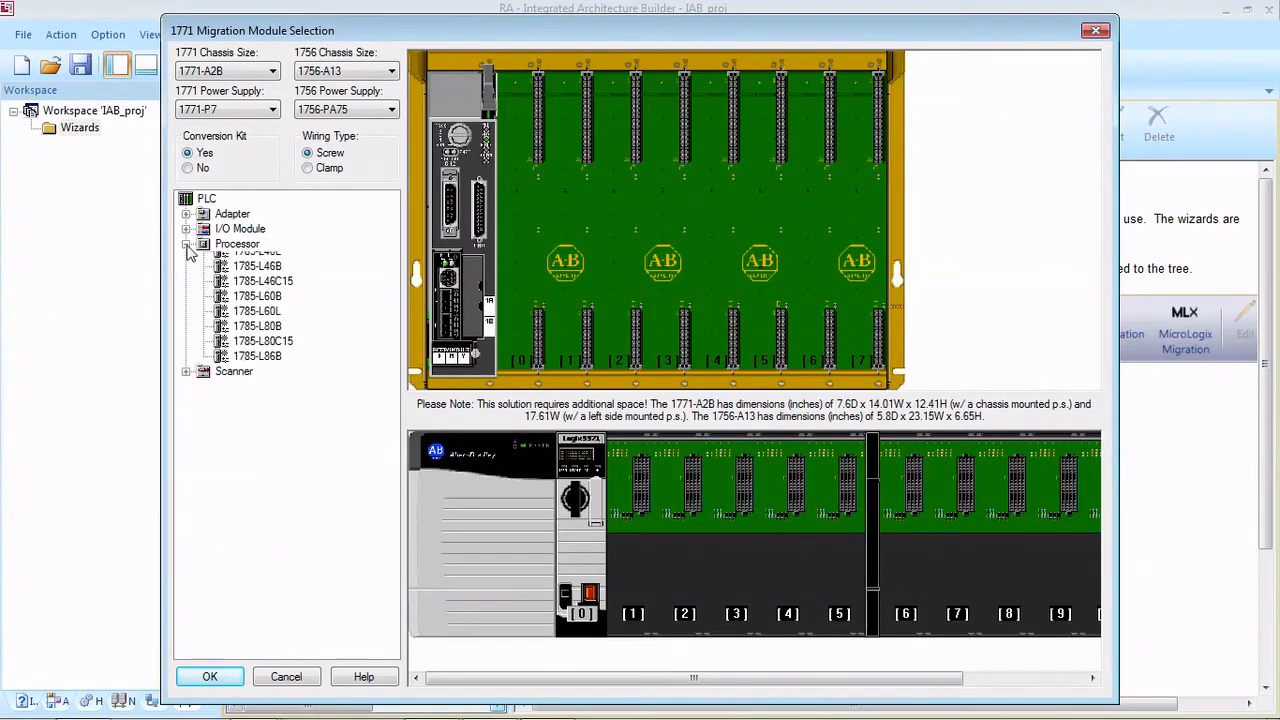
Step: Place 1771-IAD digital input modules in slots 0 and 1 of the 1771 chassis, choosing the 1756-IA16 as each one's replacement
left_click(186, 229)
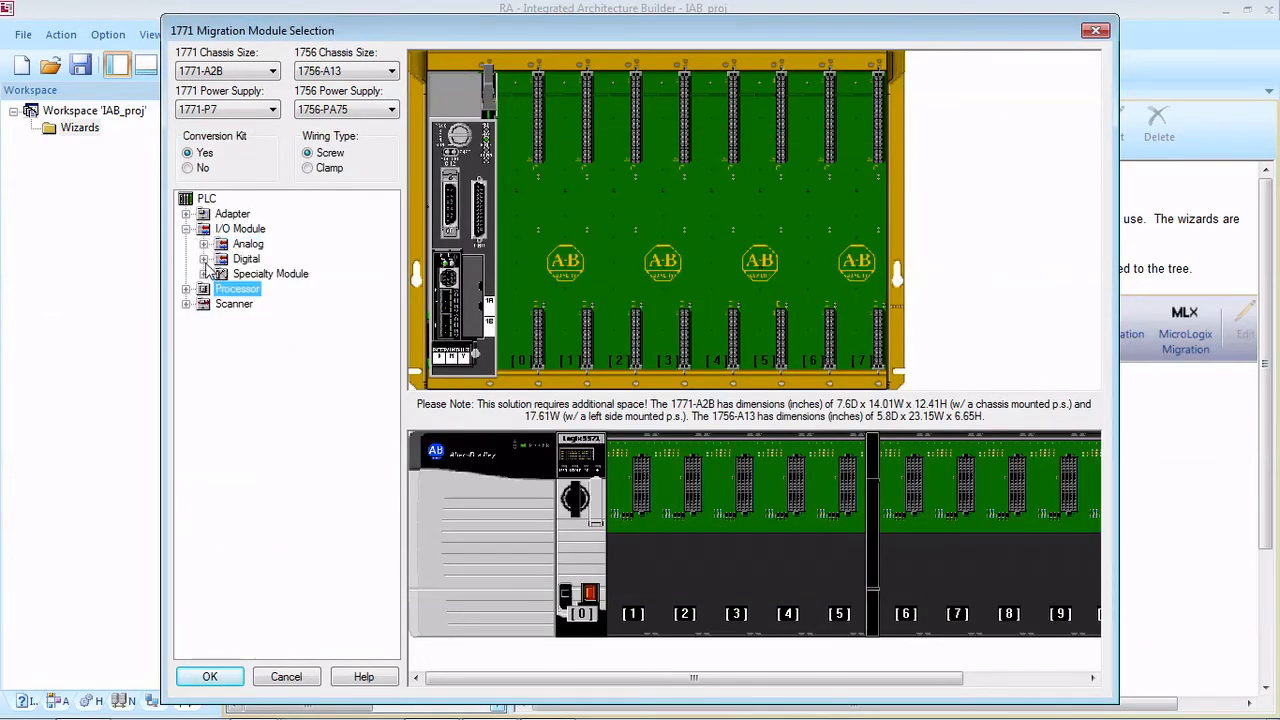
left_click(203, 259)
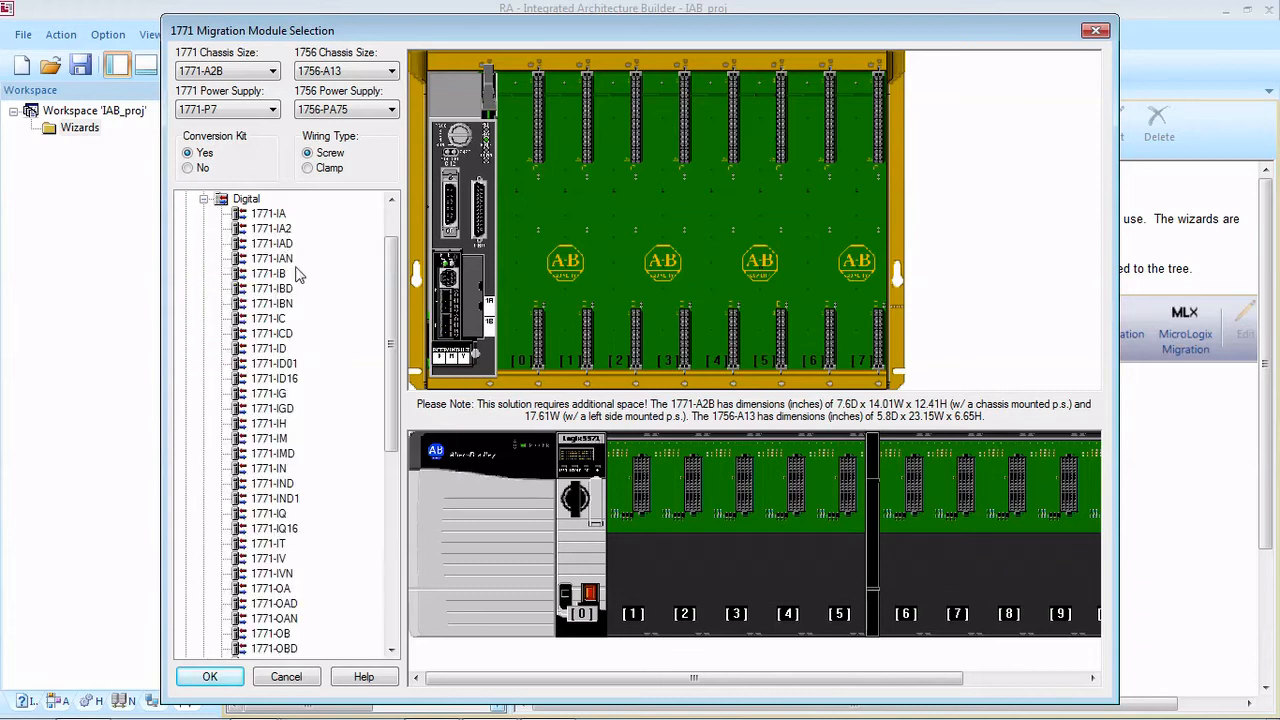
left_click_drag(271, 245, 548, 290)
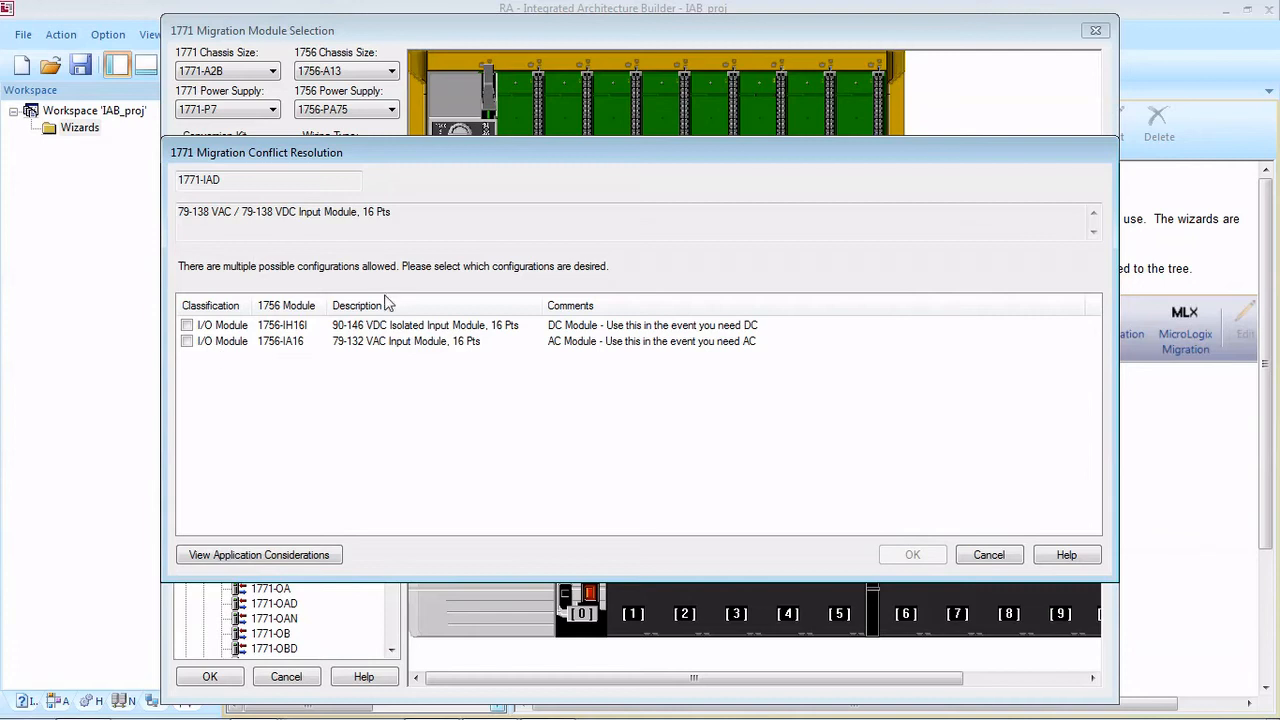
left_click(187, 341)
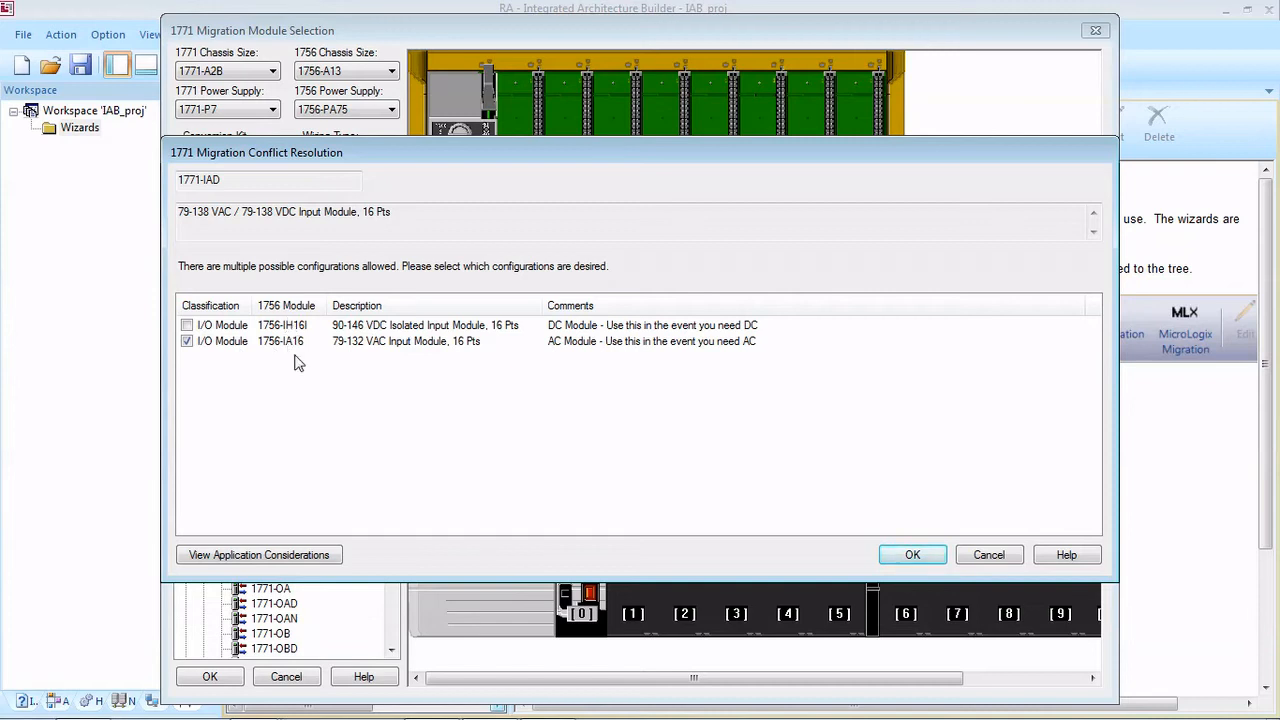
left_click(893, 556)
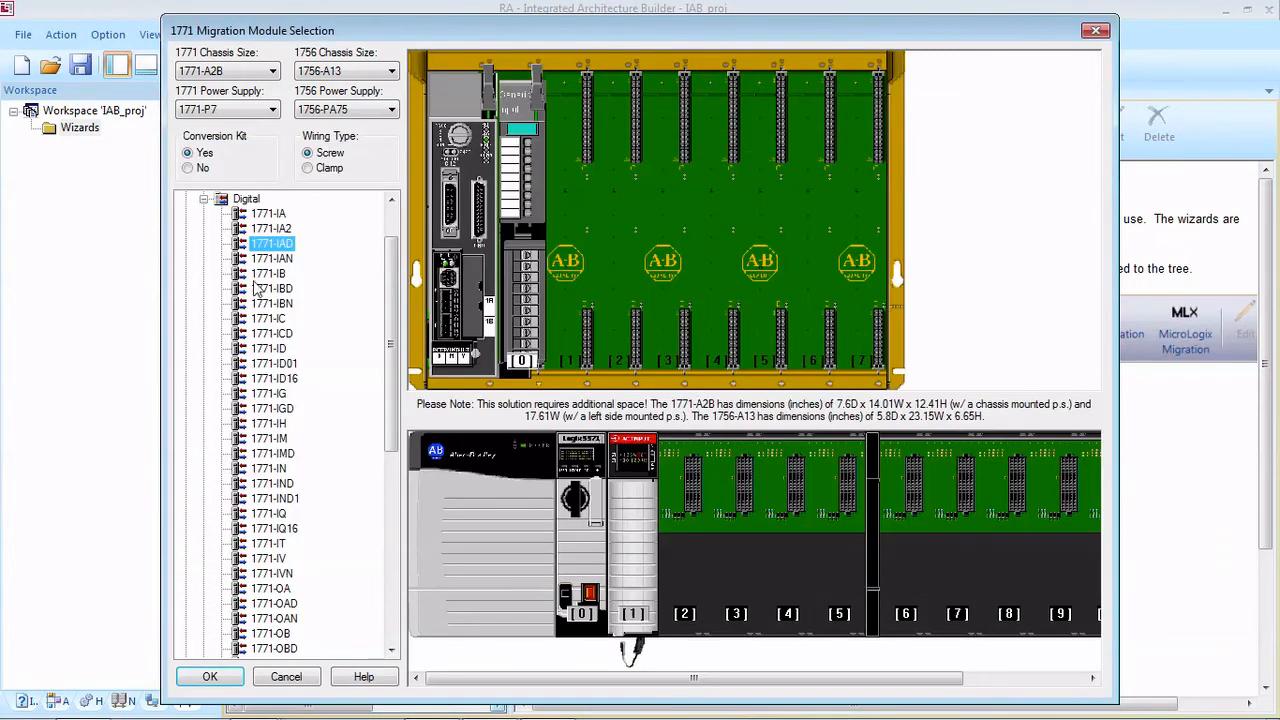
left_click_drag(267, 249, 562, 244)
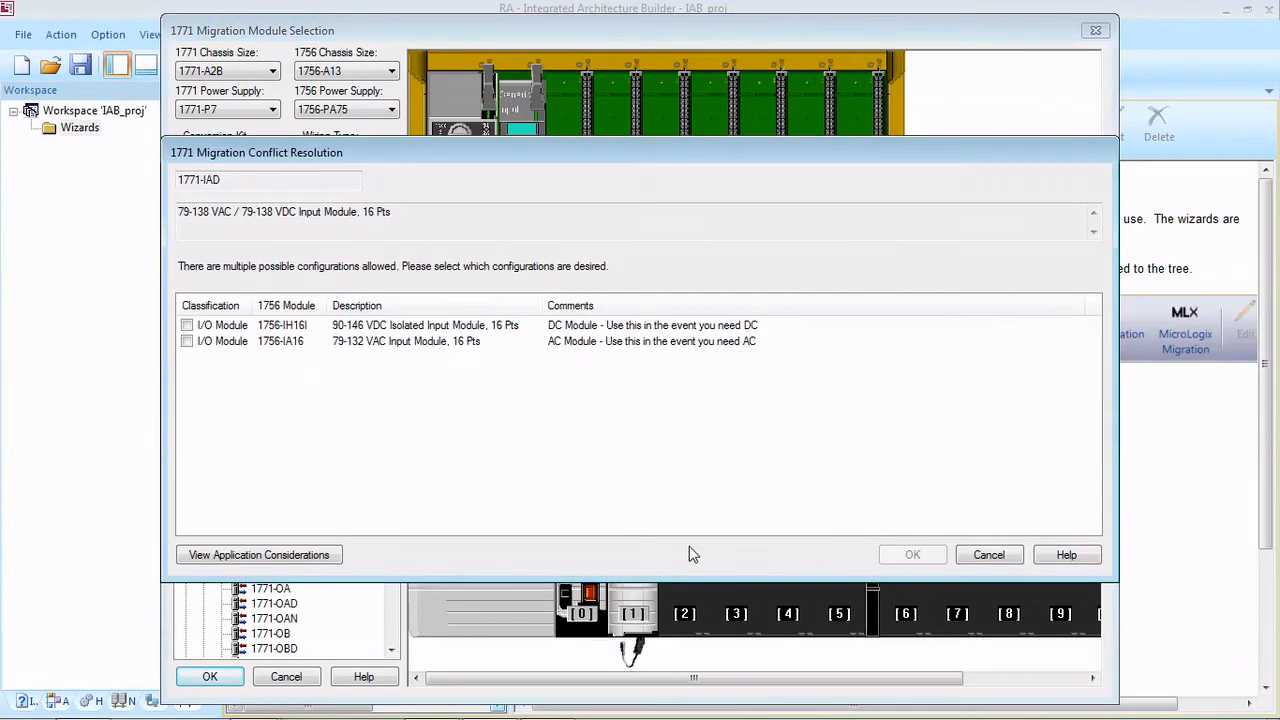
left_click(187, 341)
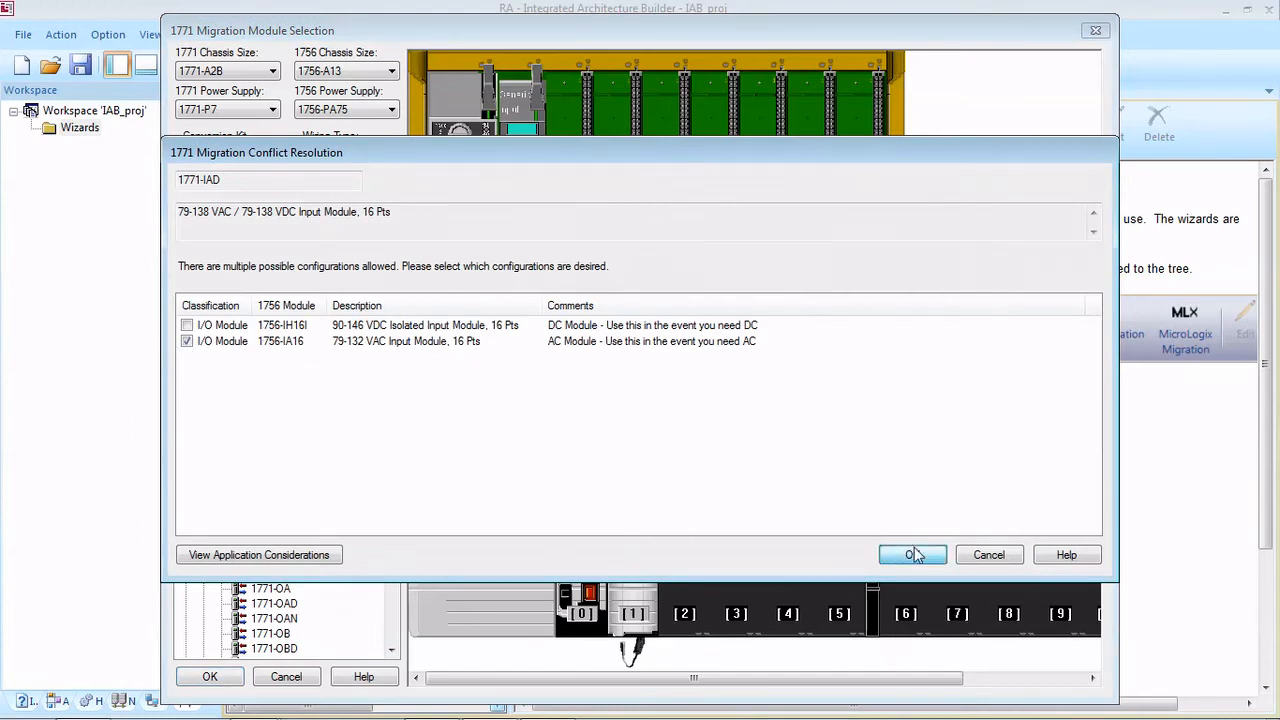
left_click(912, 555)
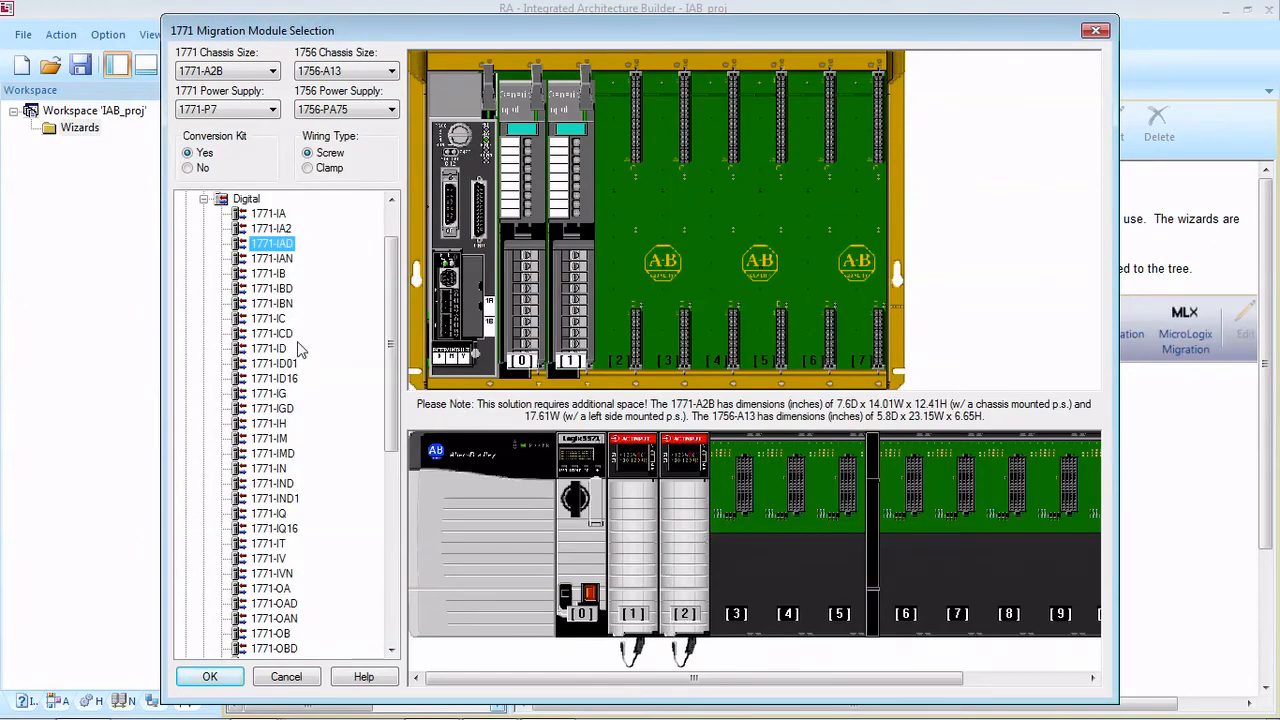
Step: Place a 1771-IBD input module in slot 2 and a 1771-OAD output module in slot 3 of the 1771 chassis
left_click_drag(276, 289, 615, 260)
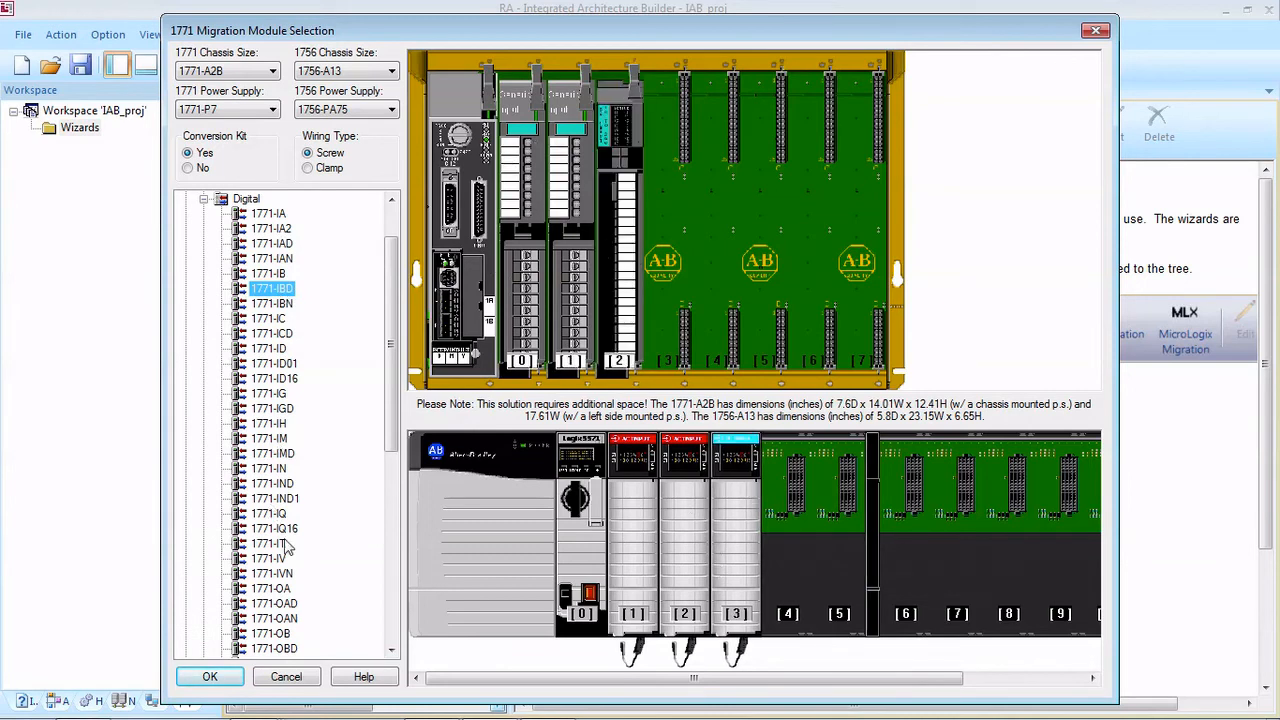
left_click_drag(275, 604, 688, 345)
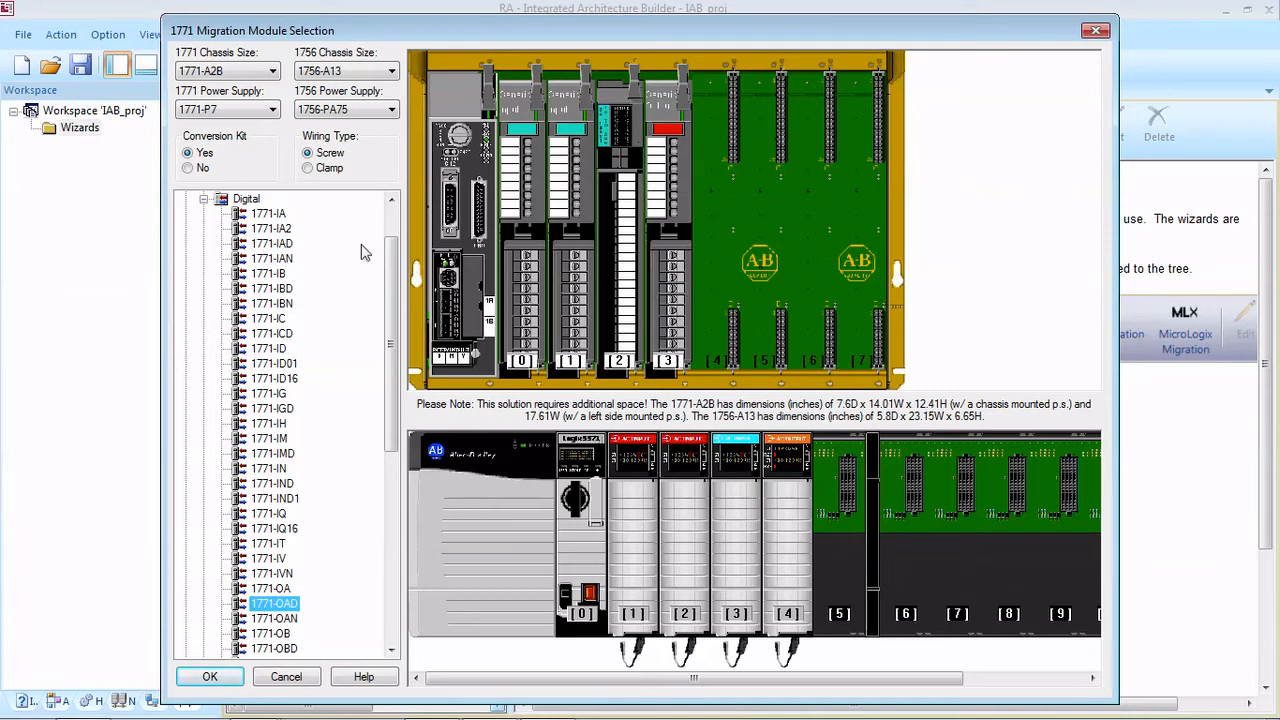
left_click(204, 199)
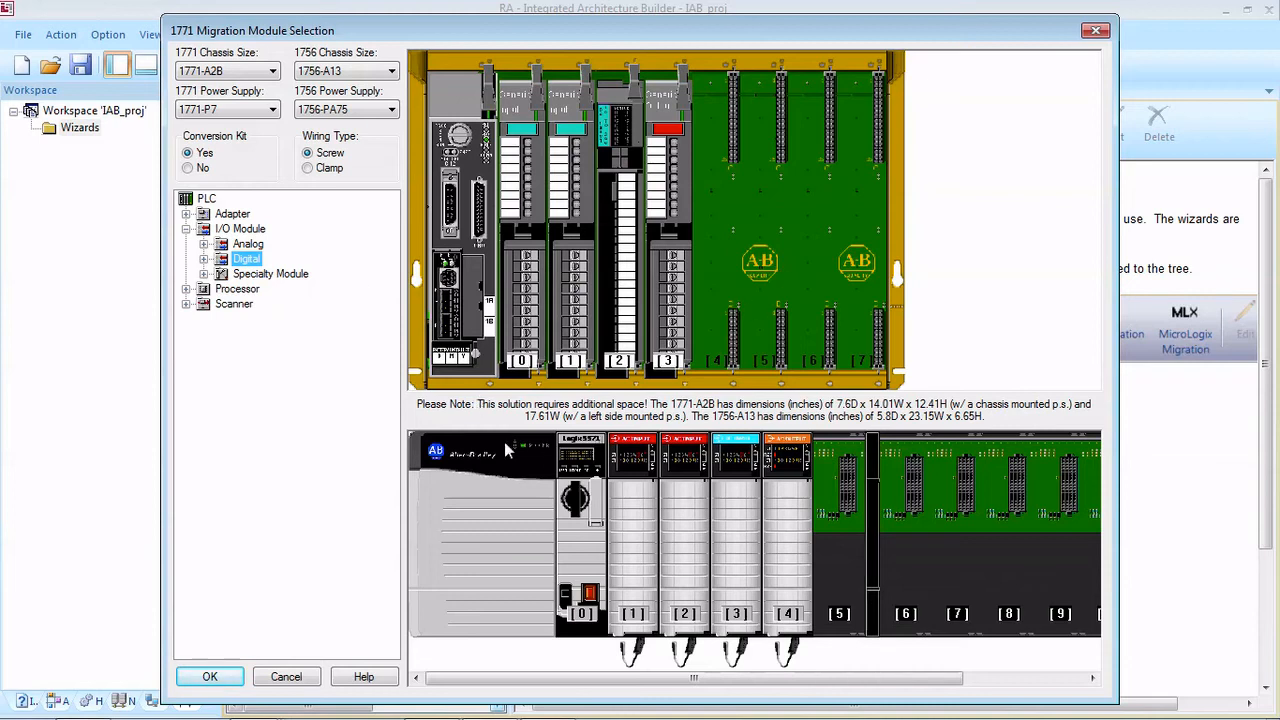
Step: Accept the module selection and generate the PLC001 migration hardware, then reopen the migration to check its chassis list and close it
left_click(232, 678)
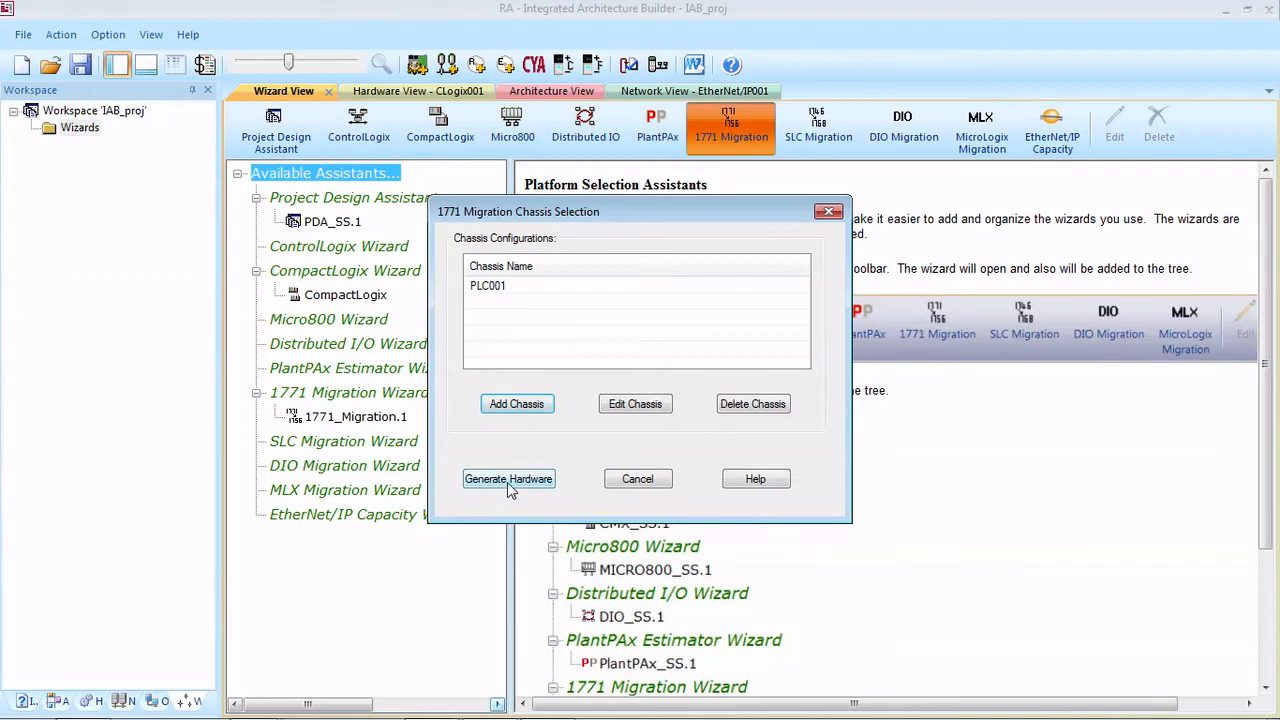
left_click(475, 481)
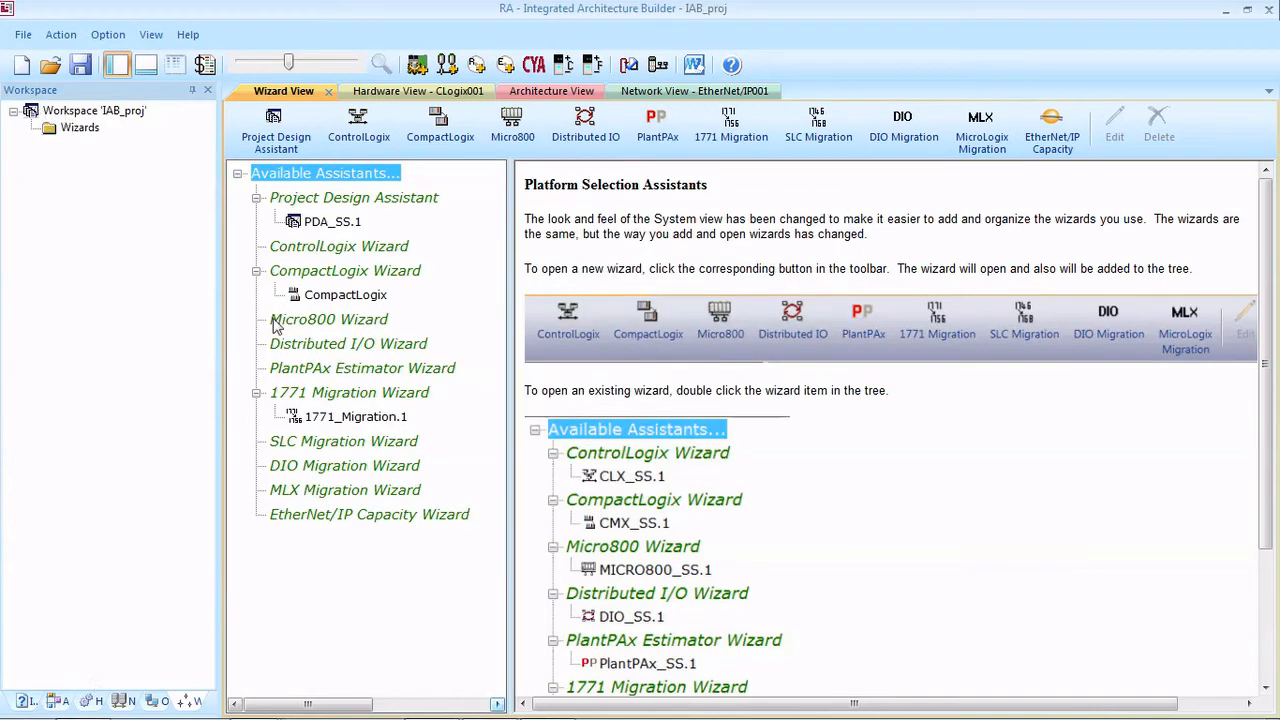
double_click(336, 420)
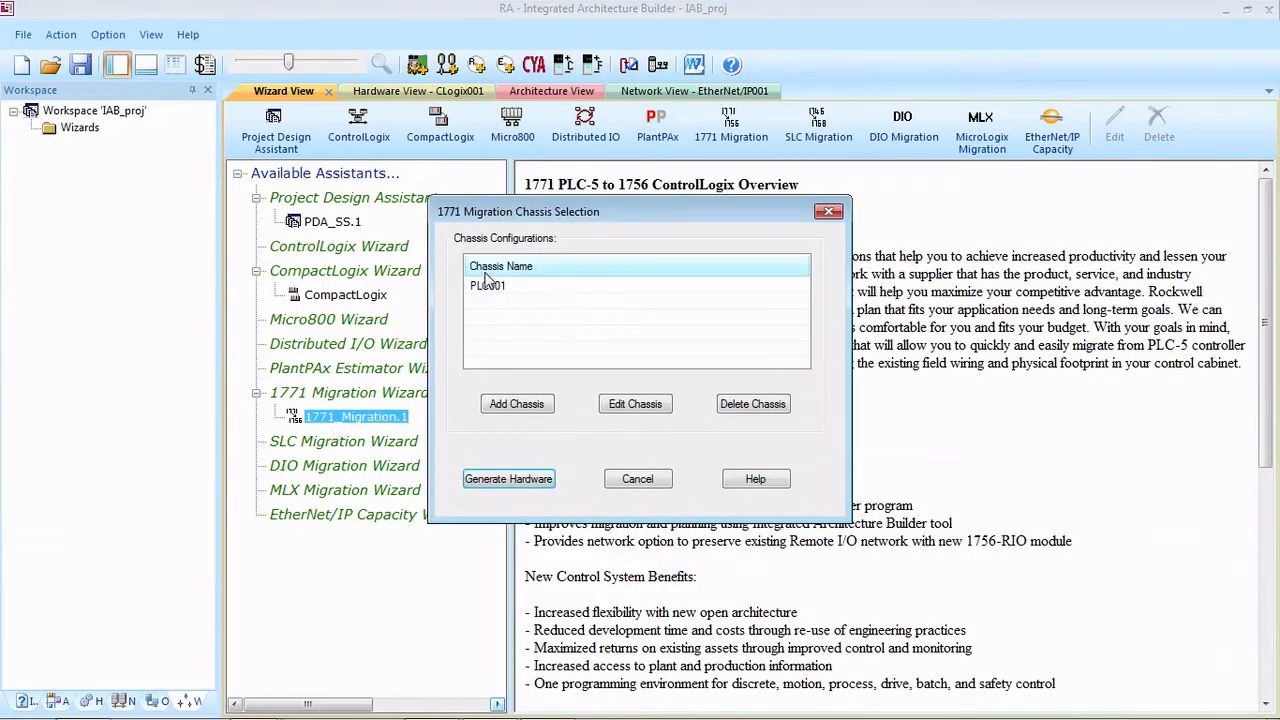
left_click(640, 481)
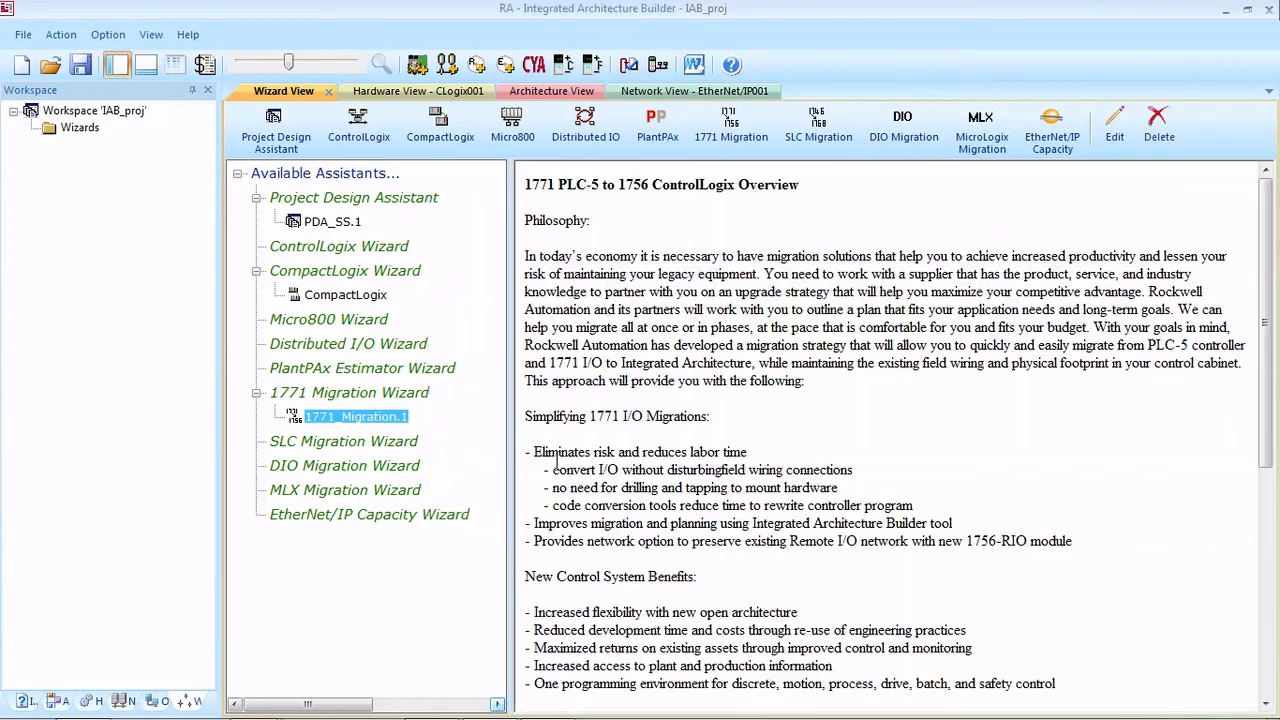
Step: Show the migrated PLC001 ControlLogix chassis in the hardware view and look over all its slots
left_click(87, 704)
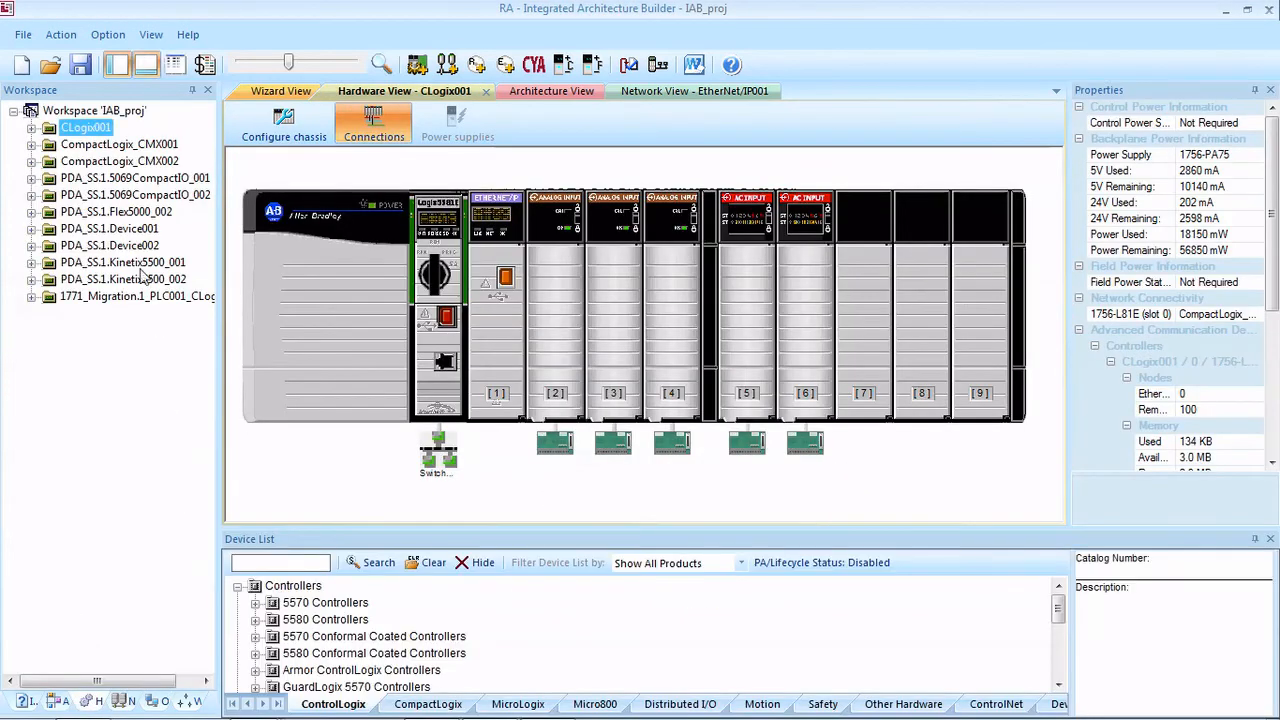
left_click(141, 296)
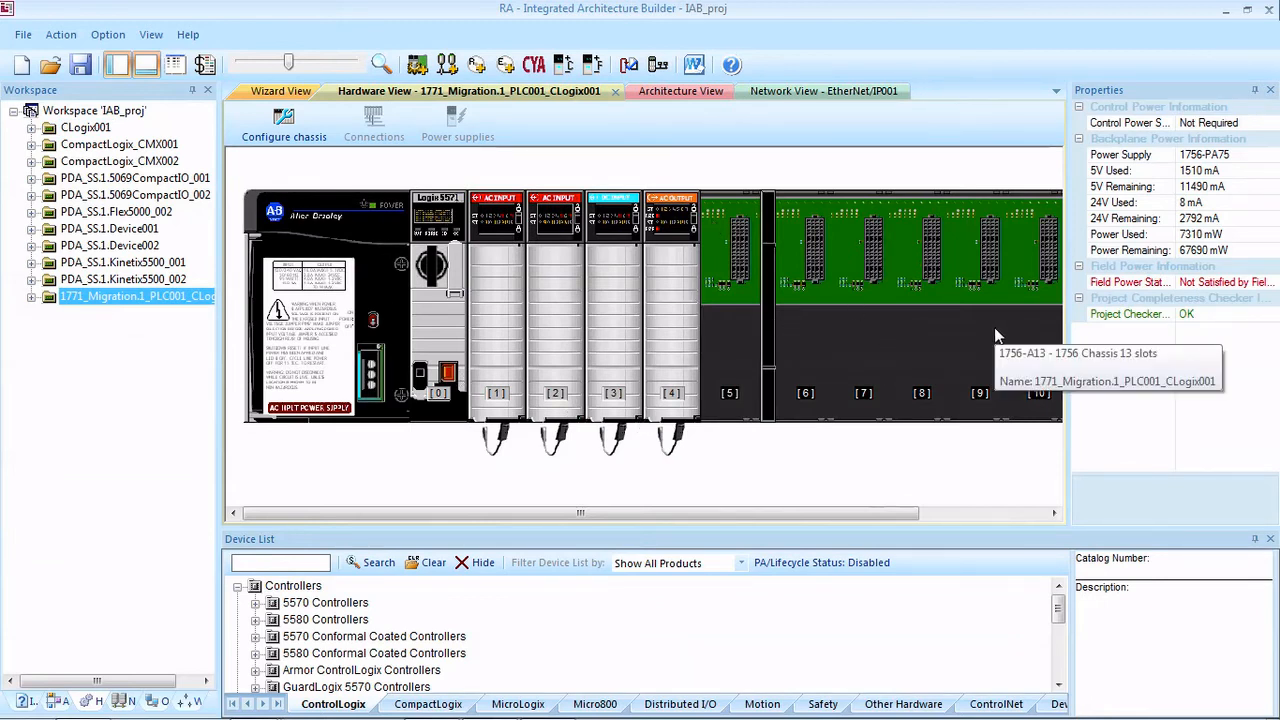
left_click_drag(729, 516, 760, 523)
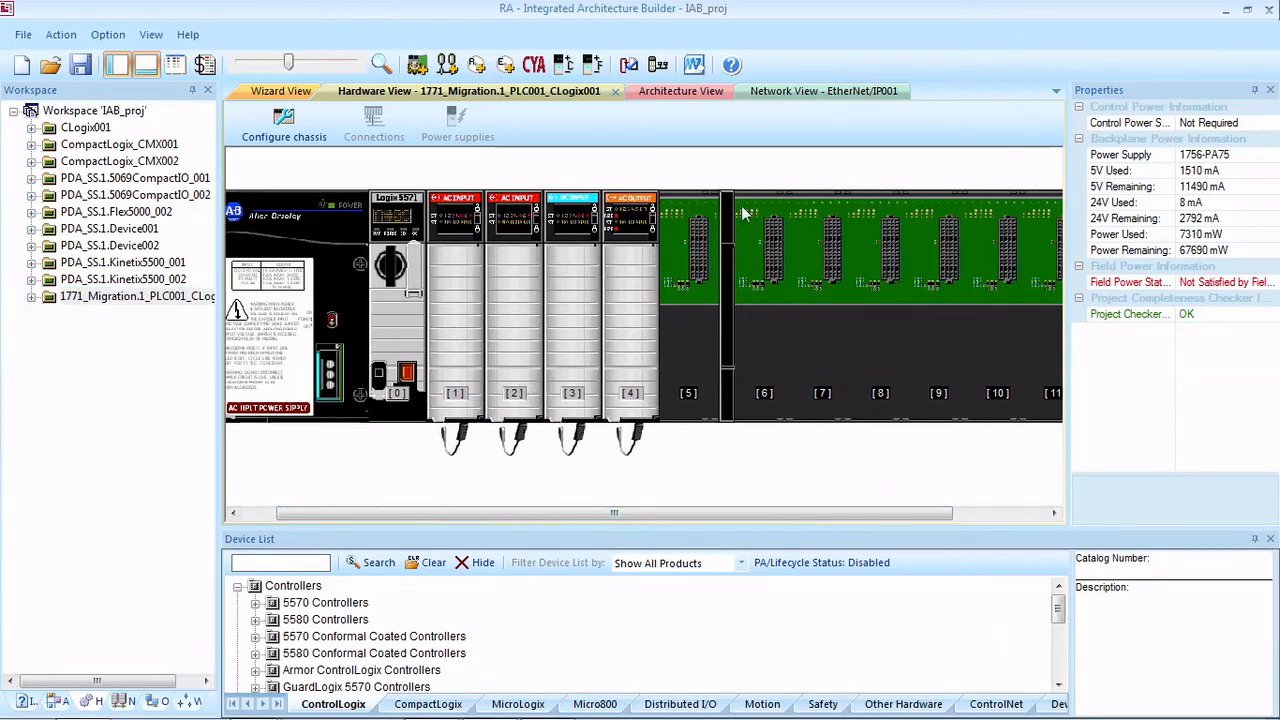
left_click_drag(774, 514, 903, 537)
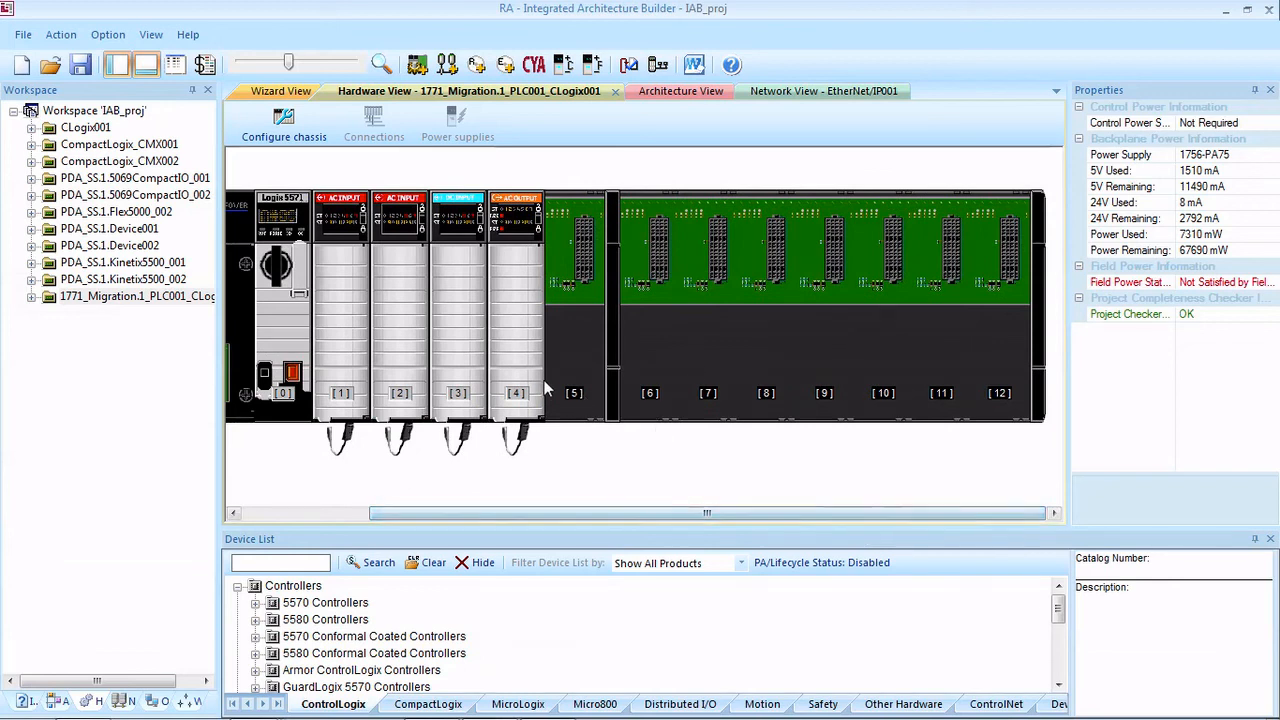
left_click_drag(938, 513, 552, 515)
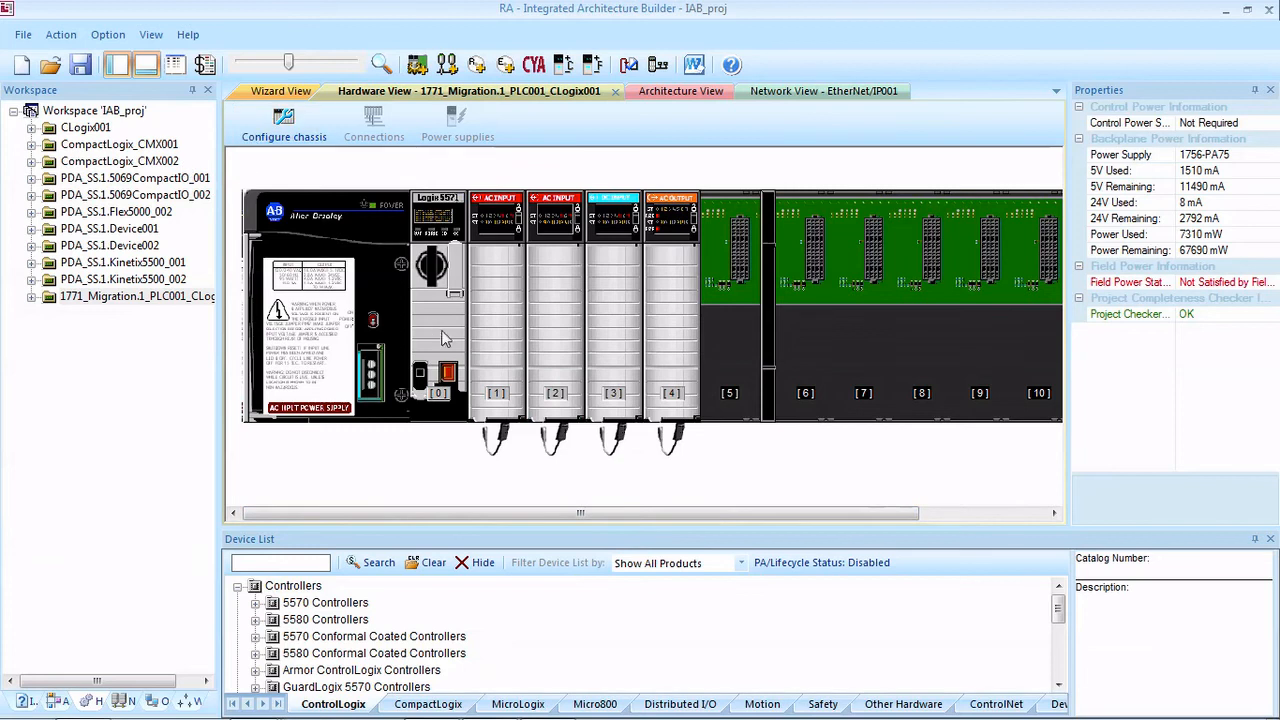
Step: Review the migrated chassis in the Project Bill Of Material, examining its 1771-to-1756 mounting assembly, conversion modules and conversion cables
left_click(205, 65)
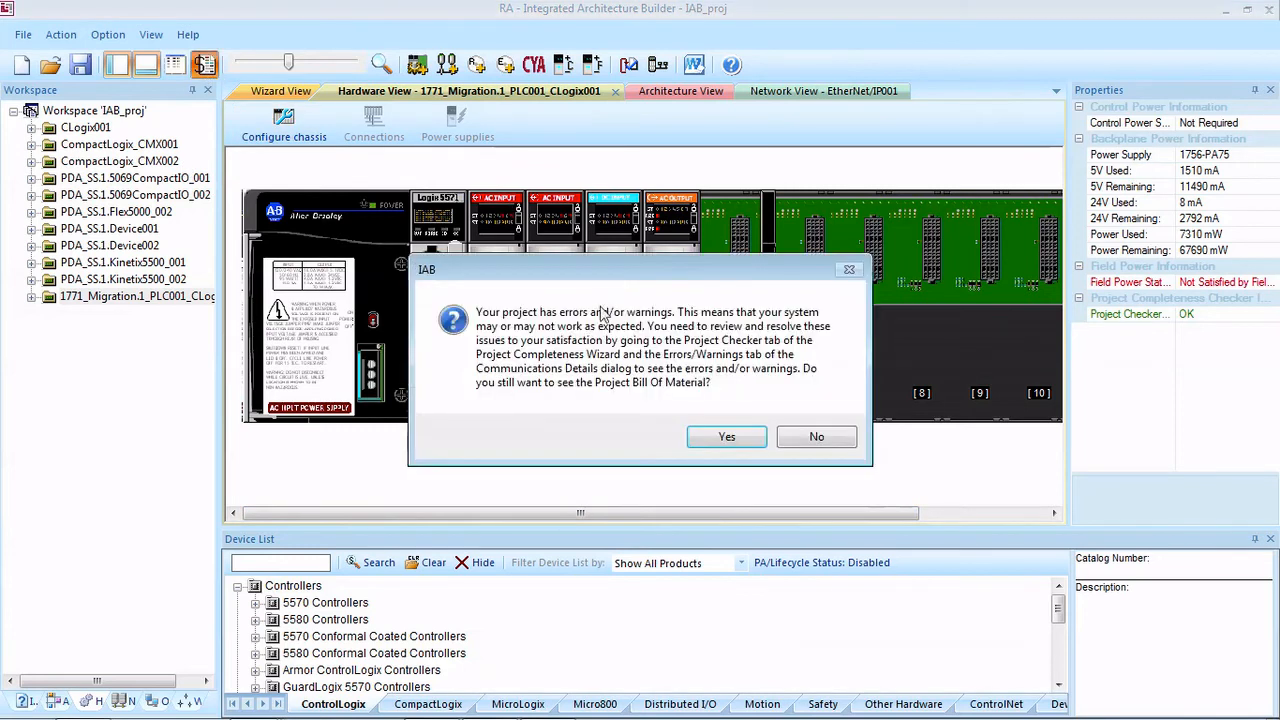
left_click(722, 437)
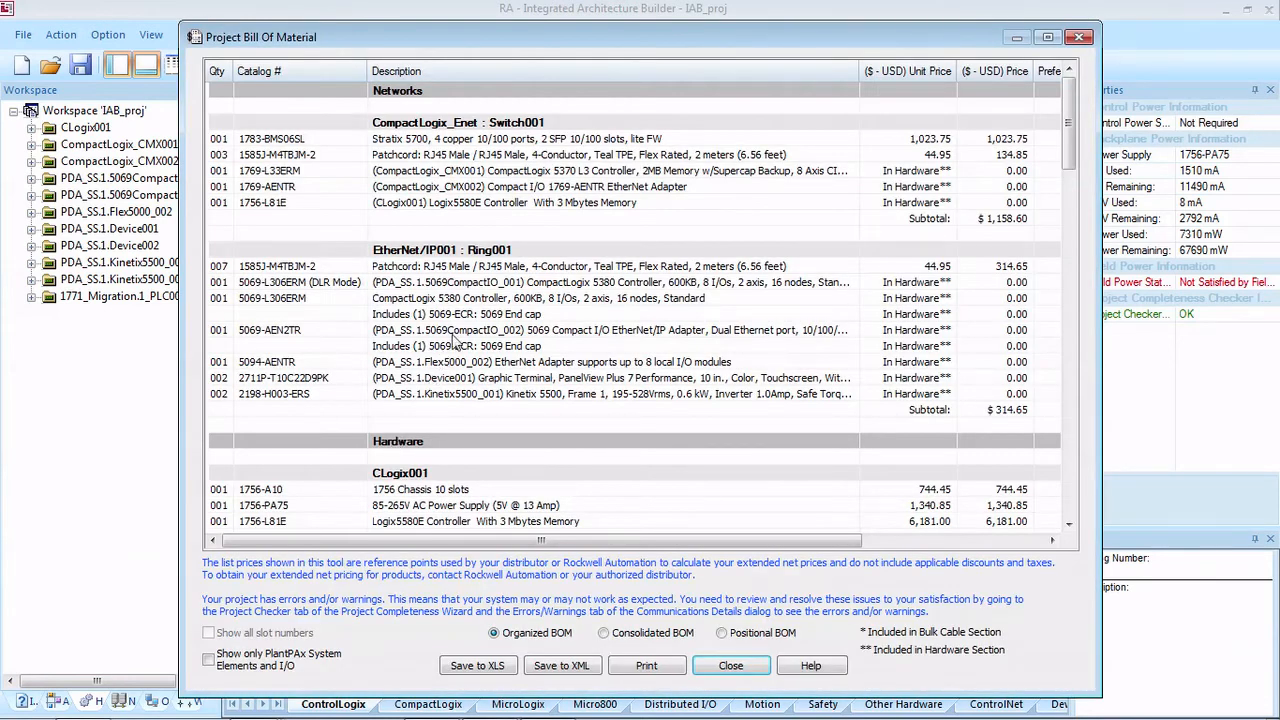
left_click(453, 334)
scroll(440, 345, "down", 20)
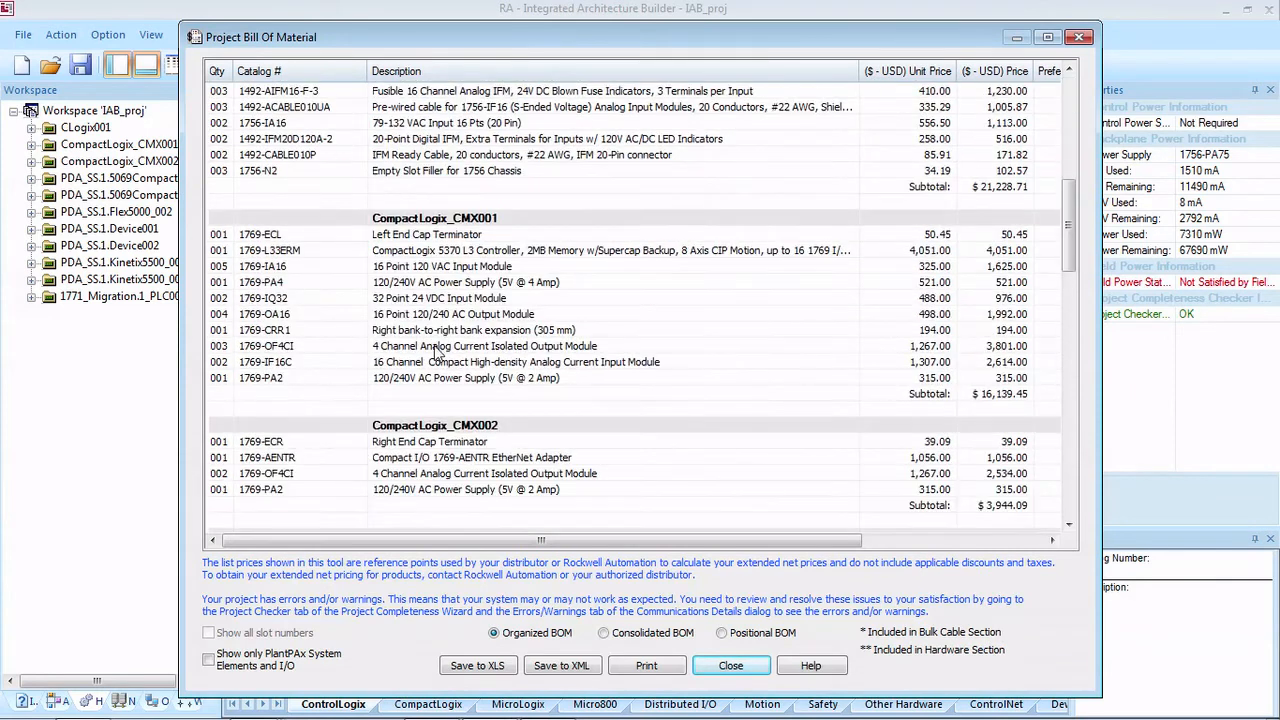
scroll(424, 347, "down", 2)
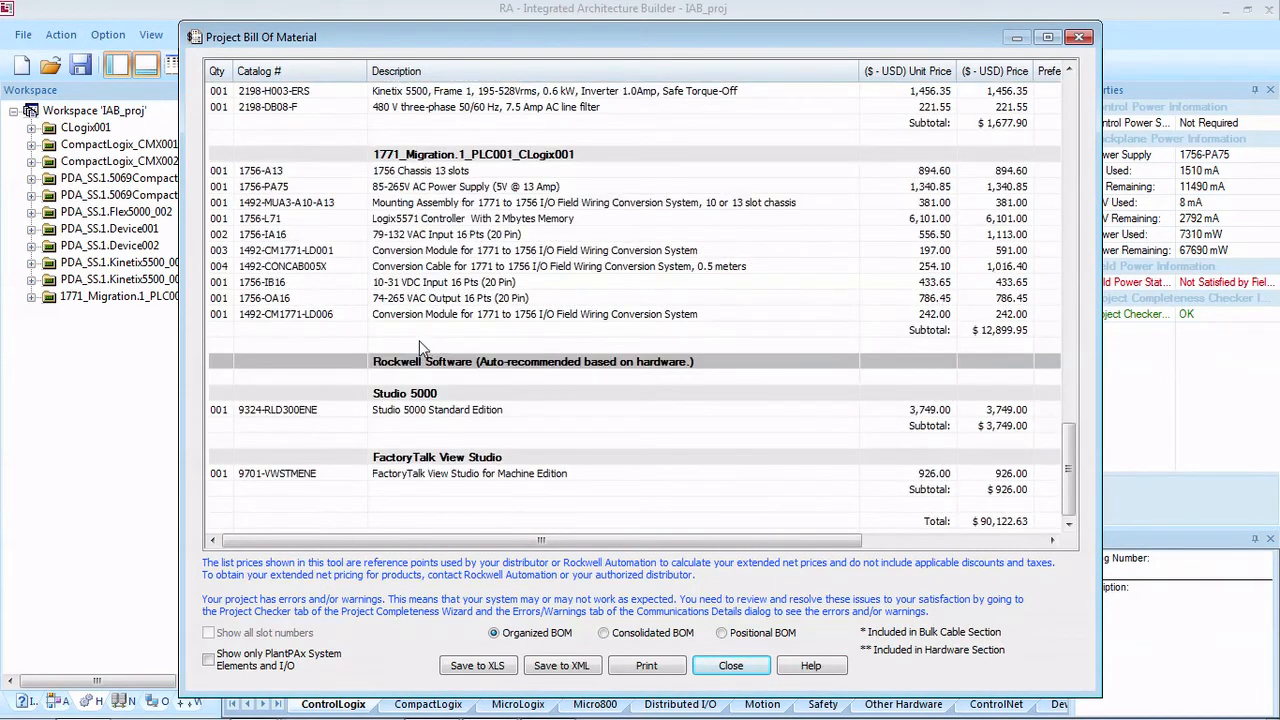
left_click(268, 204)
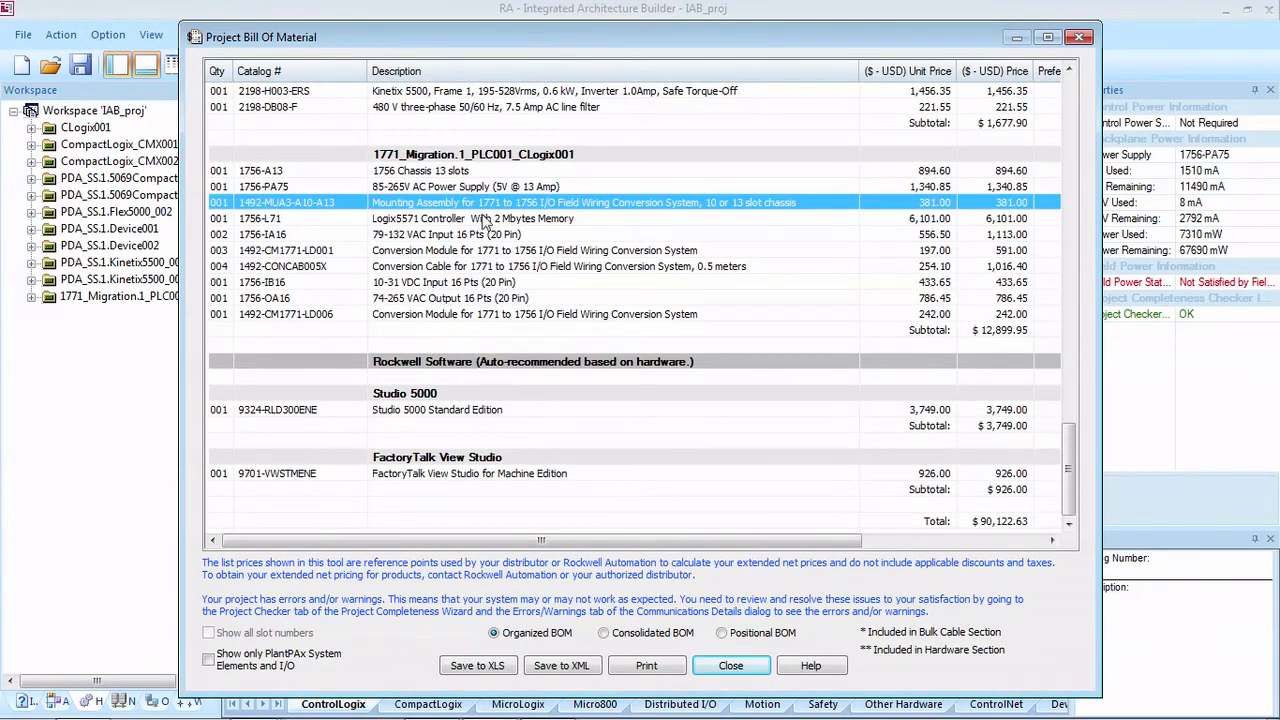
left_click(262, 253)
left_click(270, 266)
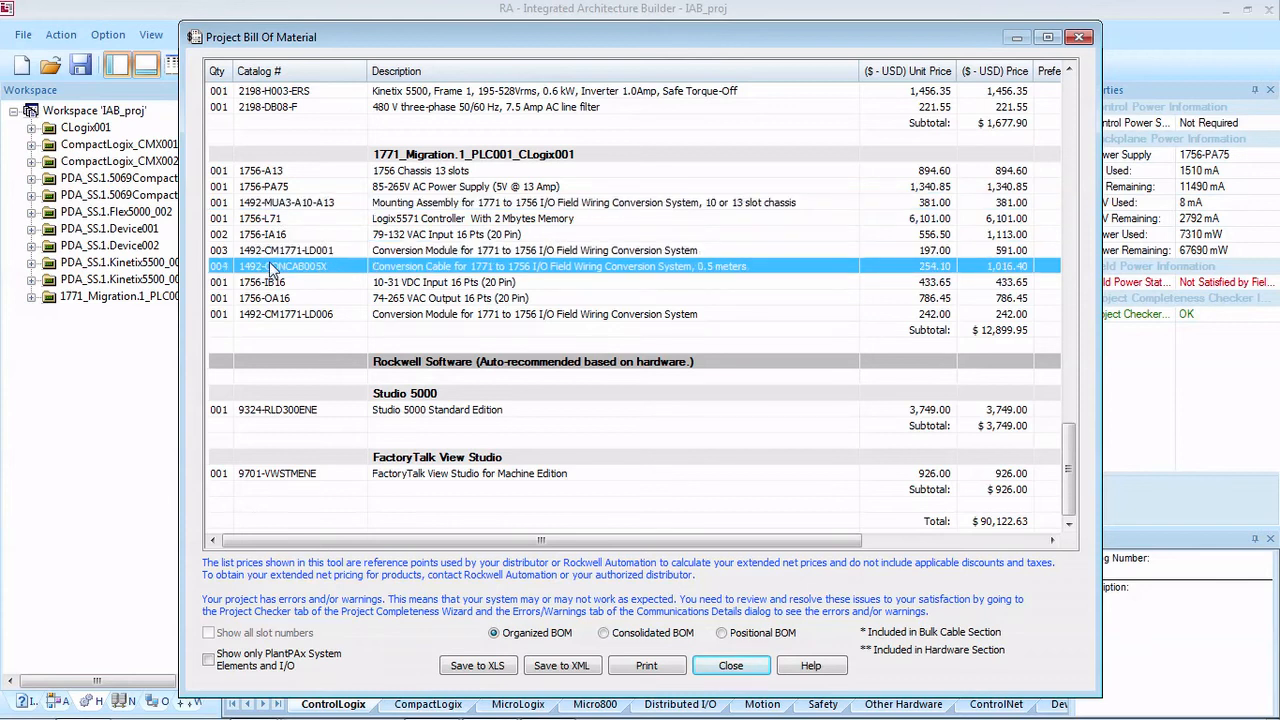
left_click(283, 316)
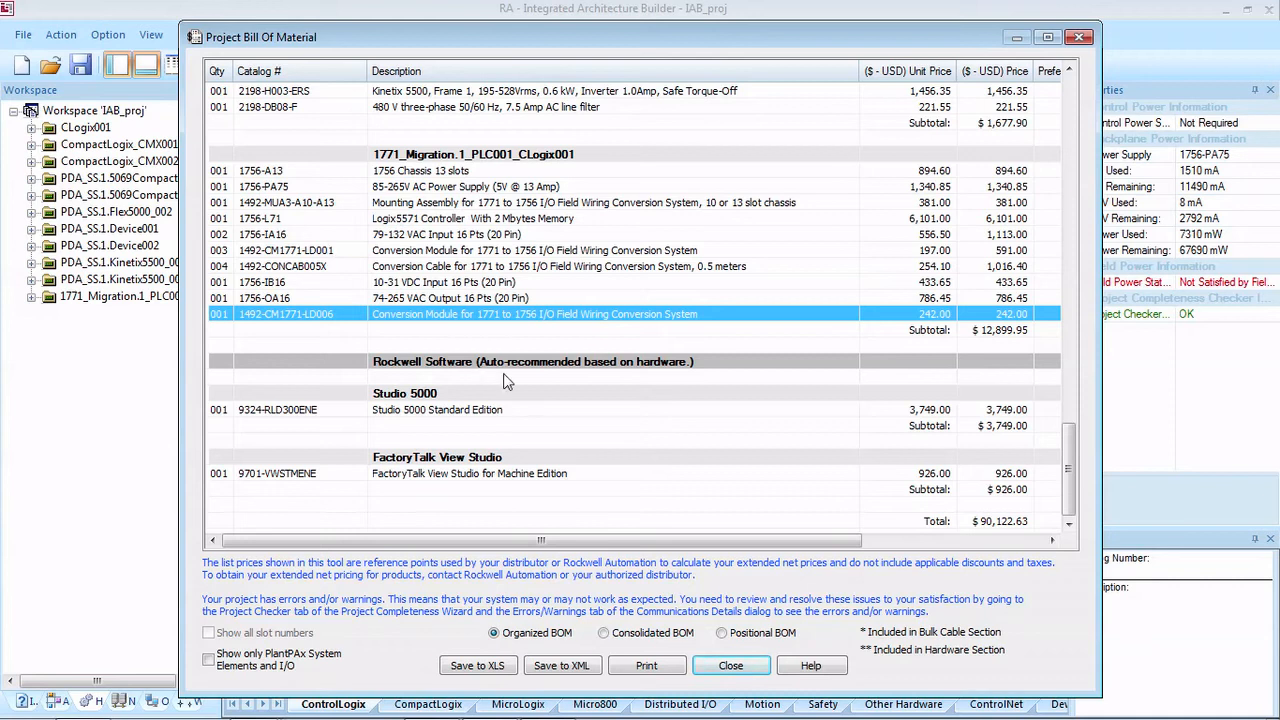
left_click(731, 666)
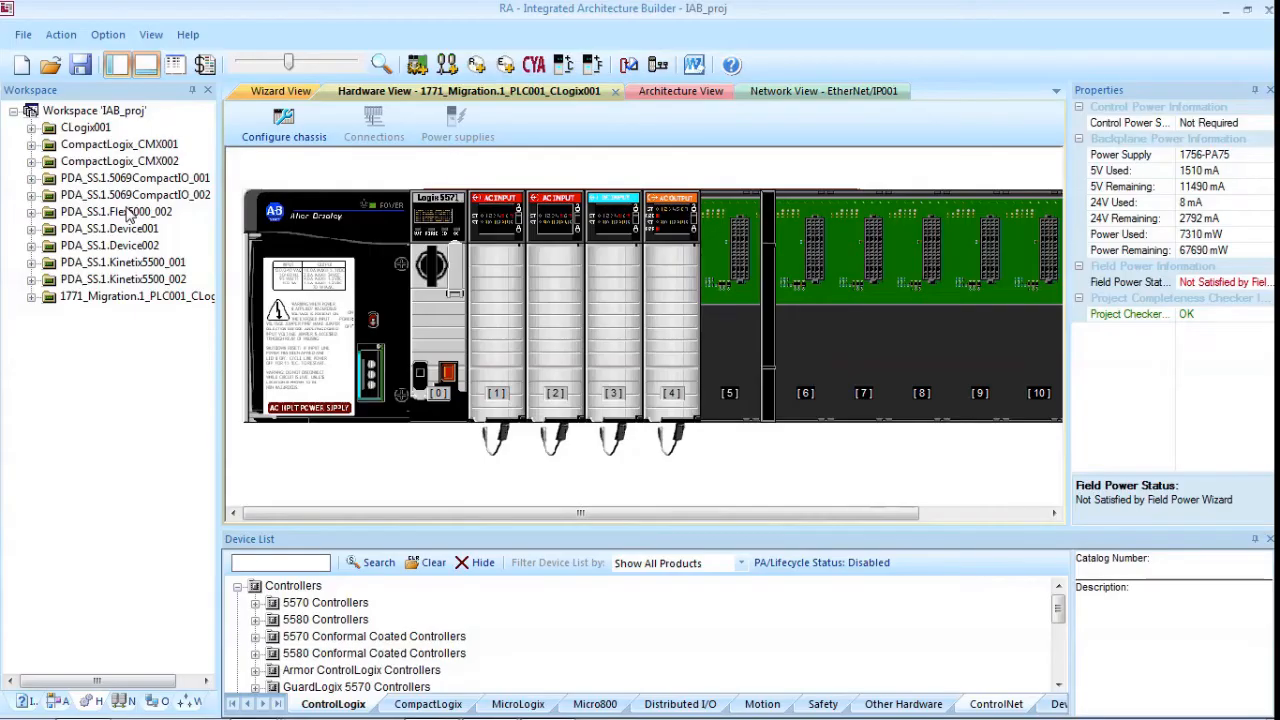
Step: Run the Project Completeness Wizard and review the details of the CYA, Control Power and Field Power add-ons
left_click(99, 131)
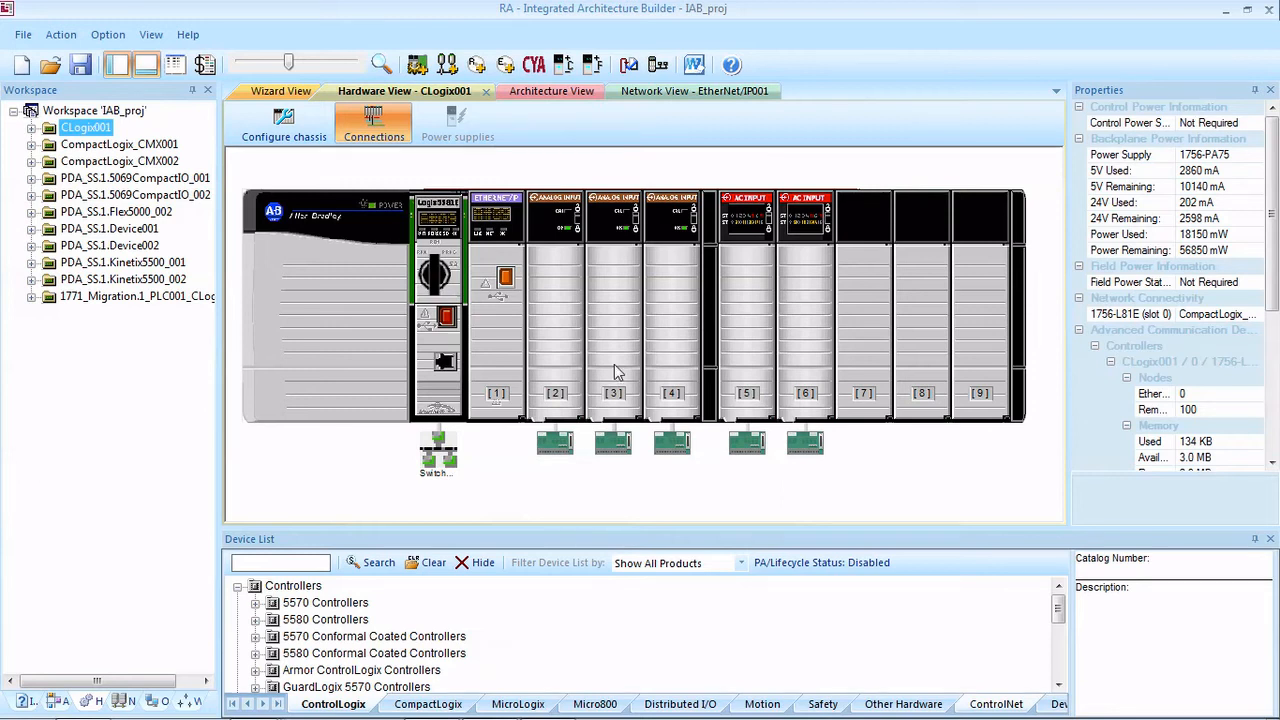
left_click(629, 70)
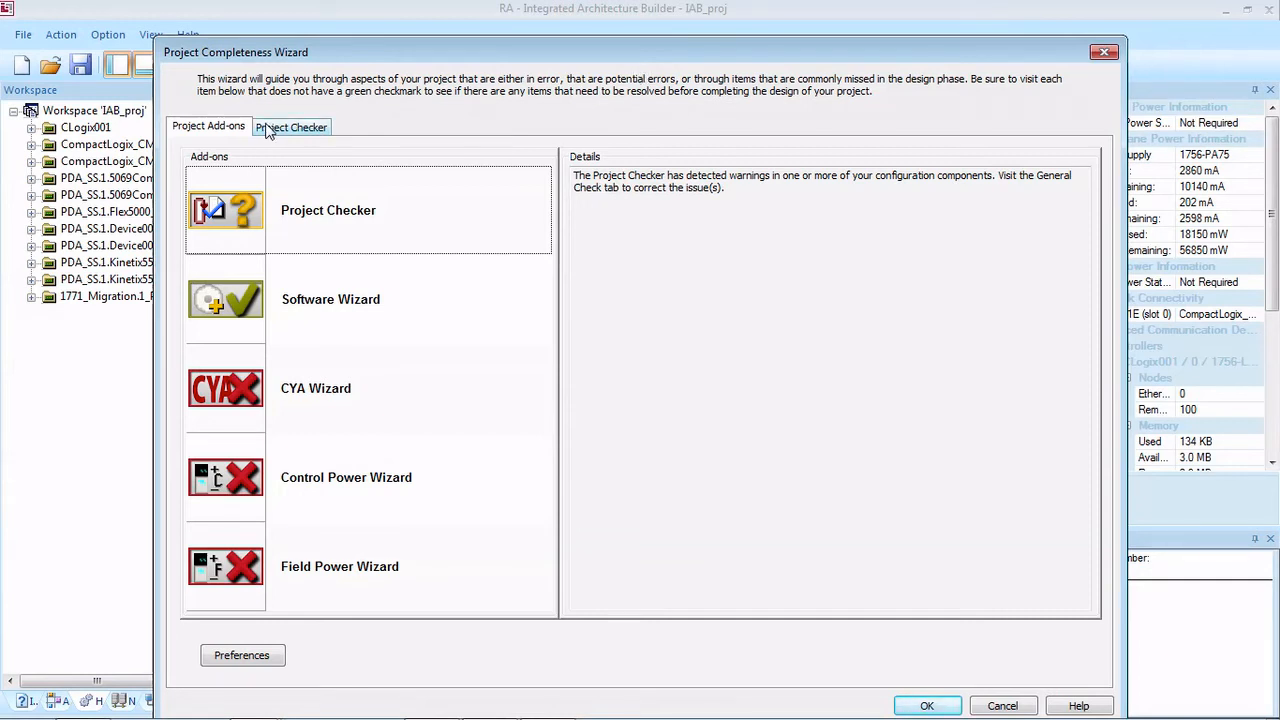
left_click(344, 390)
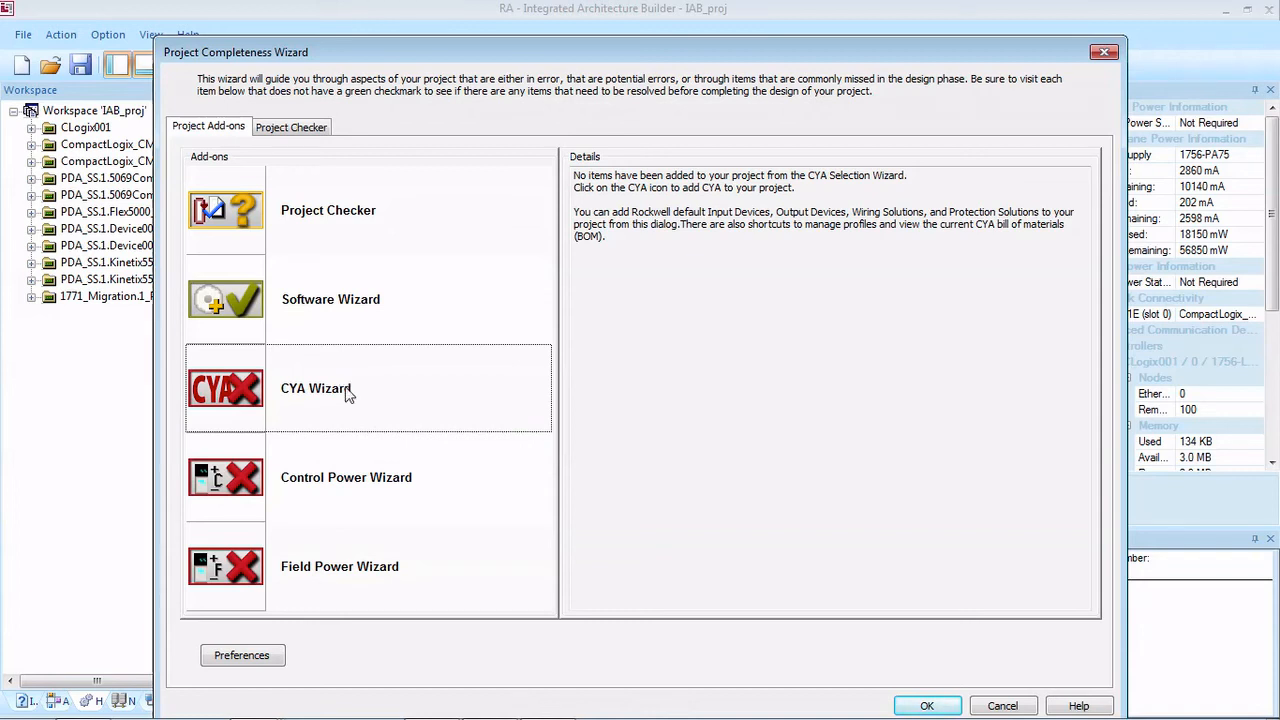
left_click(360, 495)
left_click(355, 577)
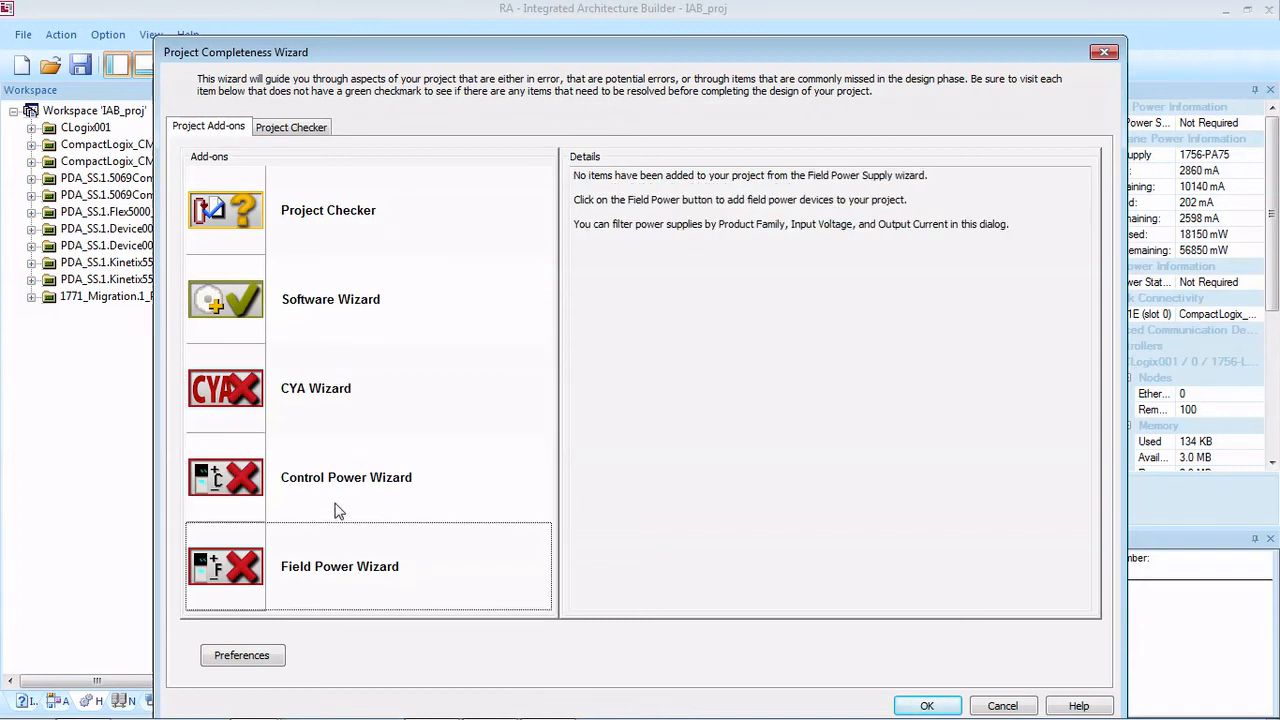
left_click(945, 708)
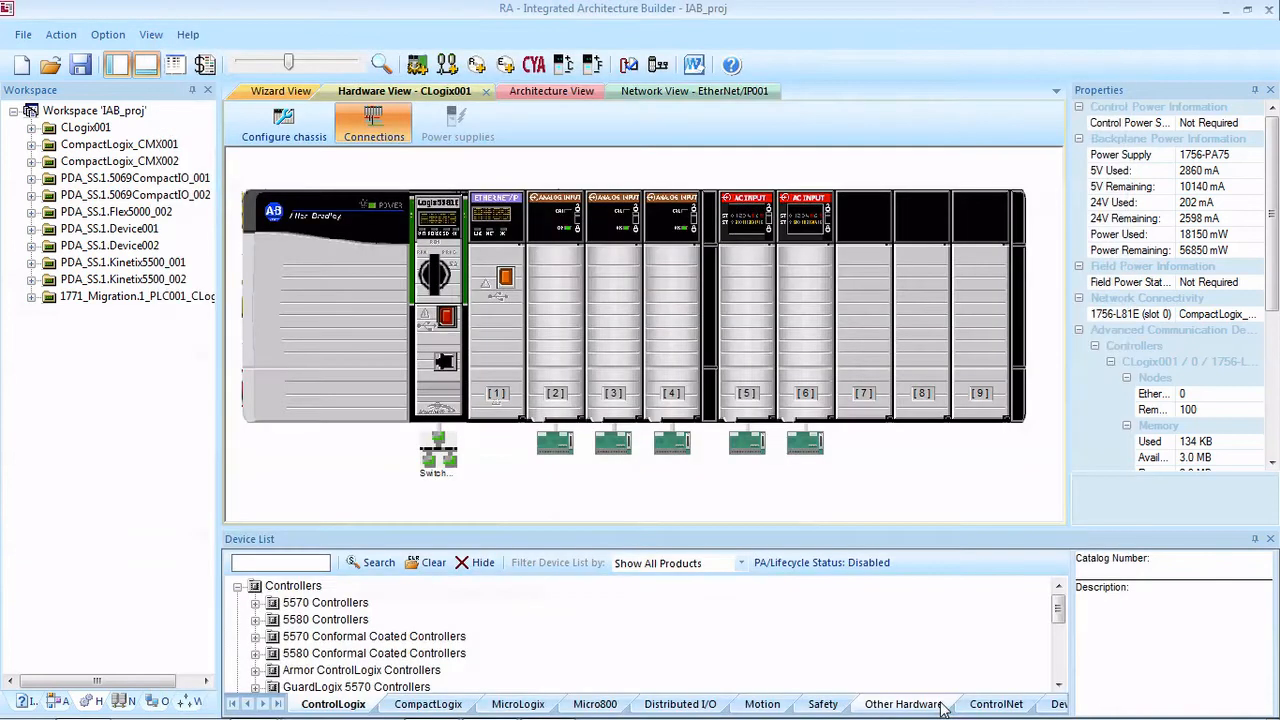
Step: Start the Control Power Supply Wizard and add a 1606-XLE240E power supply
left_click(563, 65)
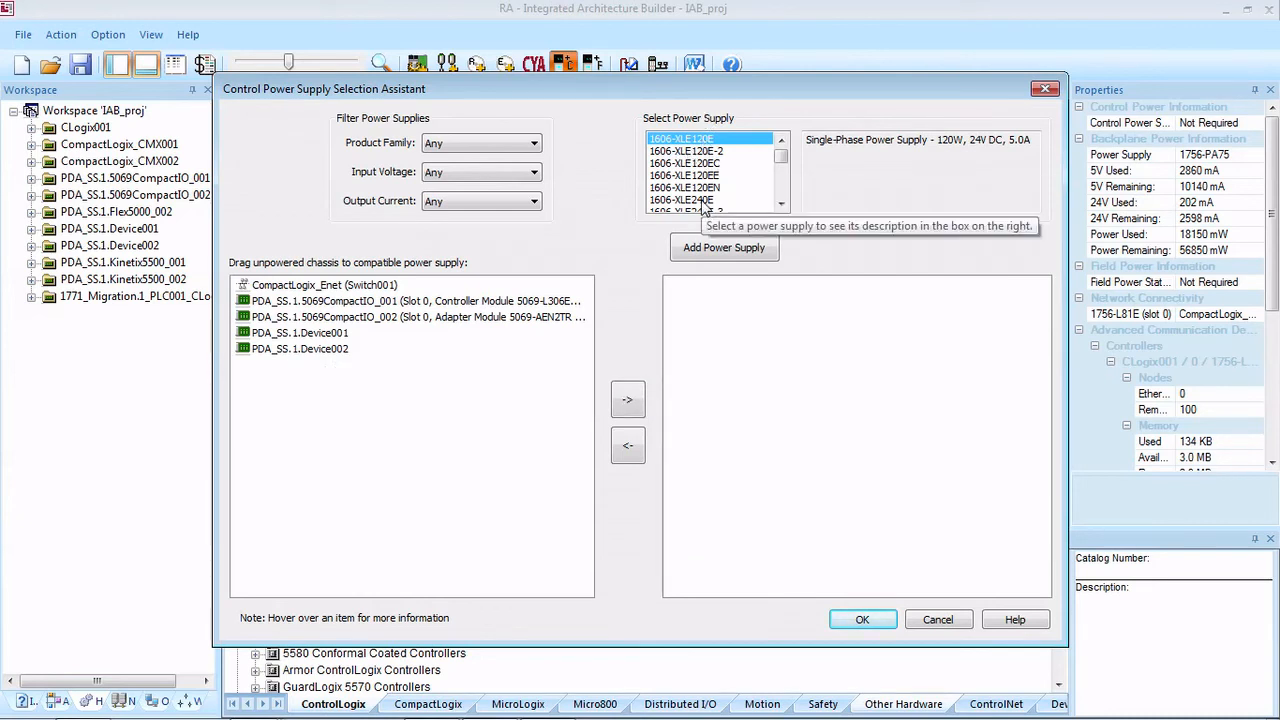
left_click(781, 204)
left_click(781, 204)
left_click(700, 175)
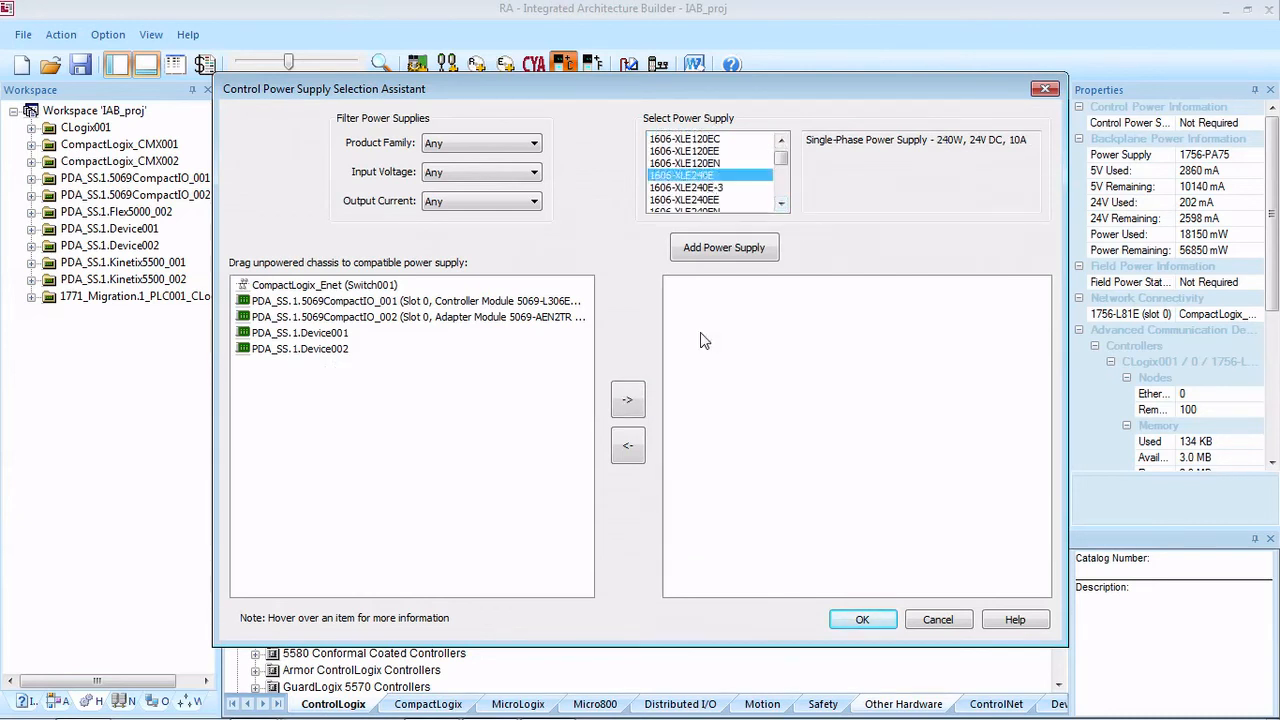
left_click(714, 246)
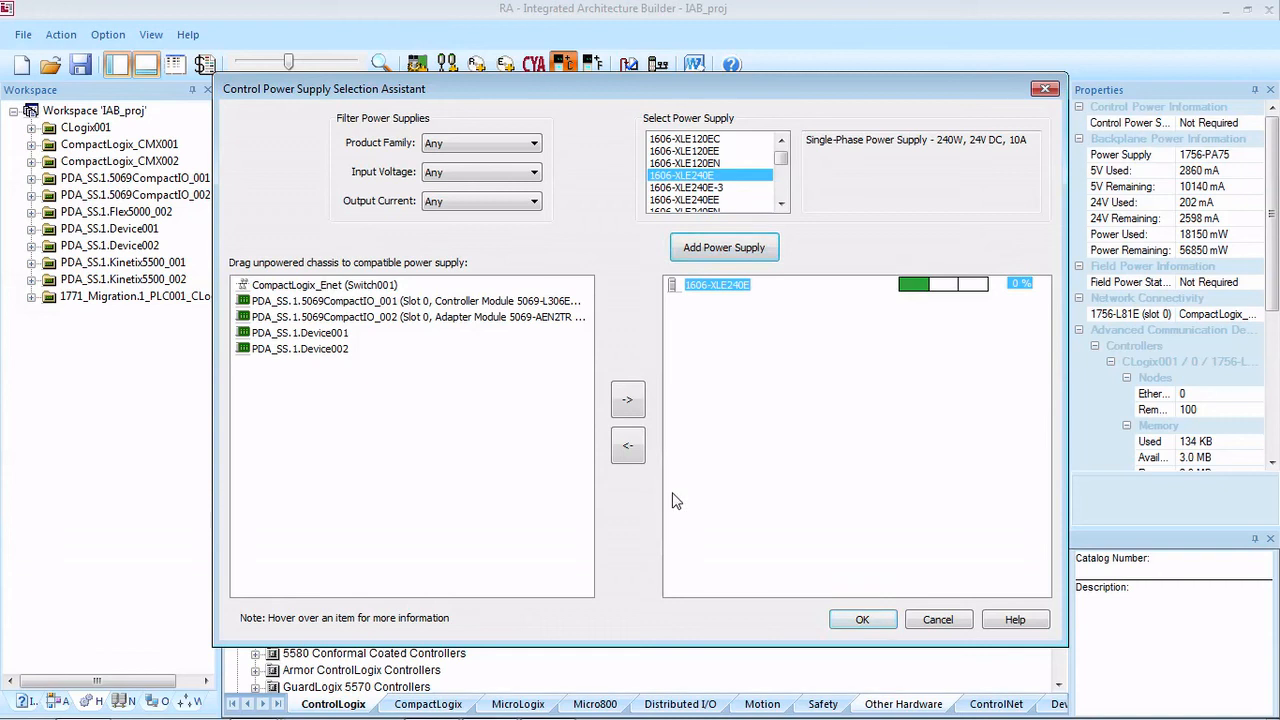
Step: Assign both 5069CompactIO chassis, PDA_SS.1.Device001 and PDA_SS.1.Device002 to the 1606-XLE240E supply and accept the selection
left_click(284, 301)
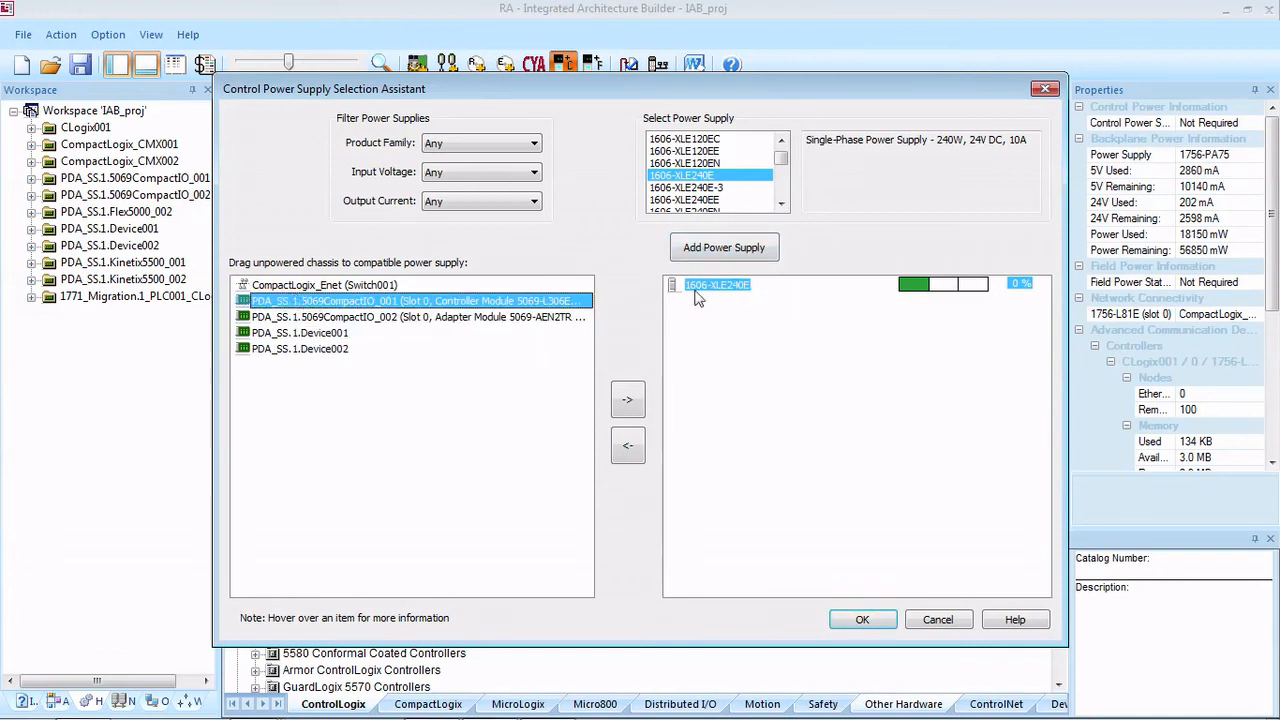
left_click(627, 400)
left_click(627, 400)
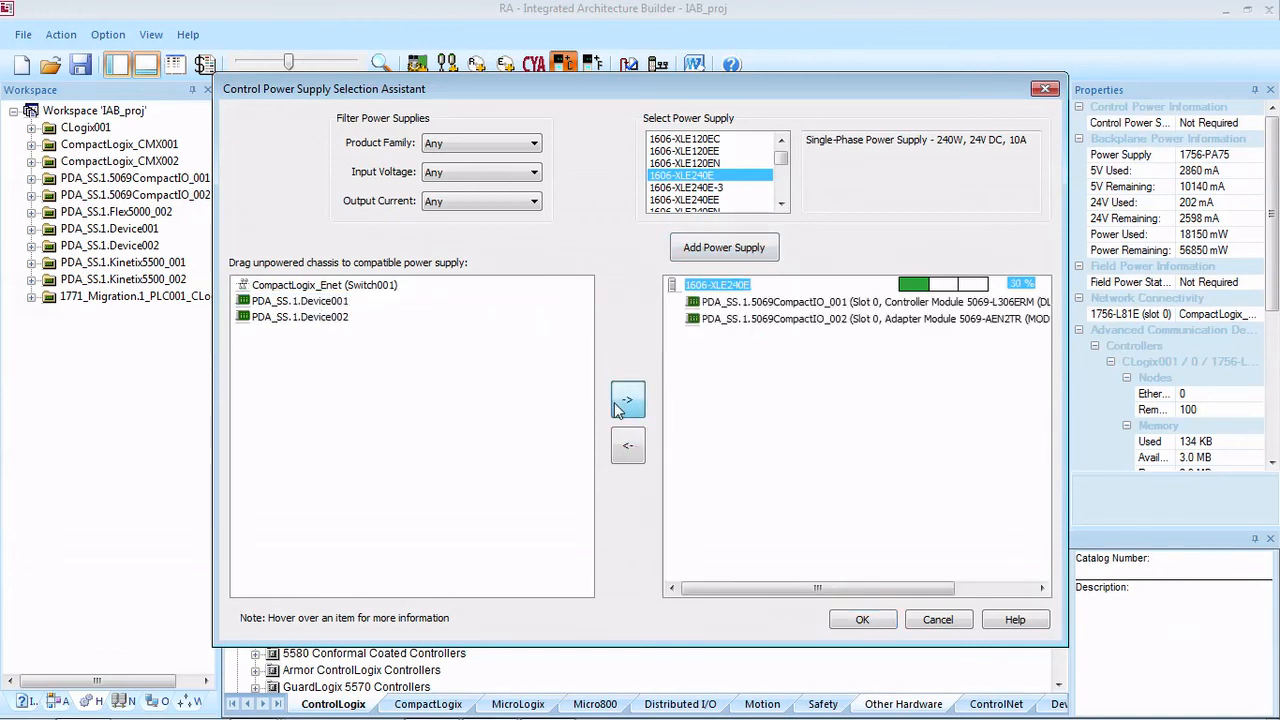
left_click(627, 400)
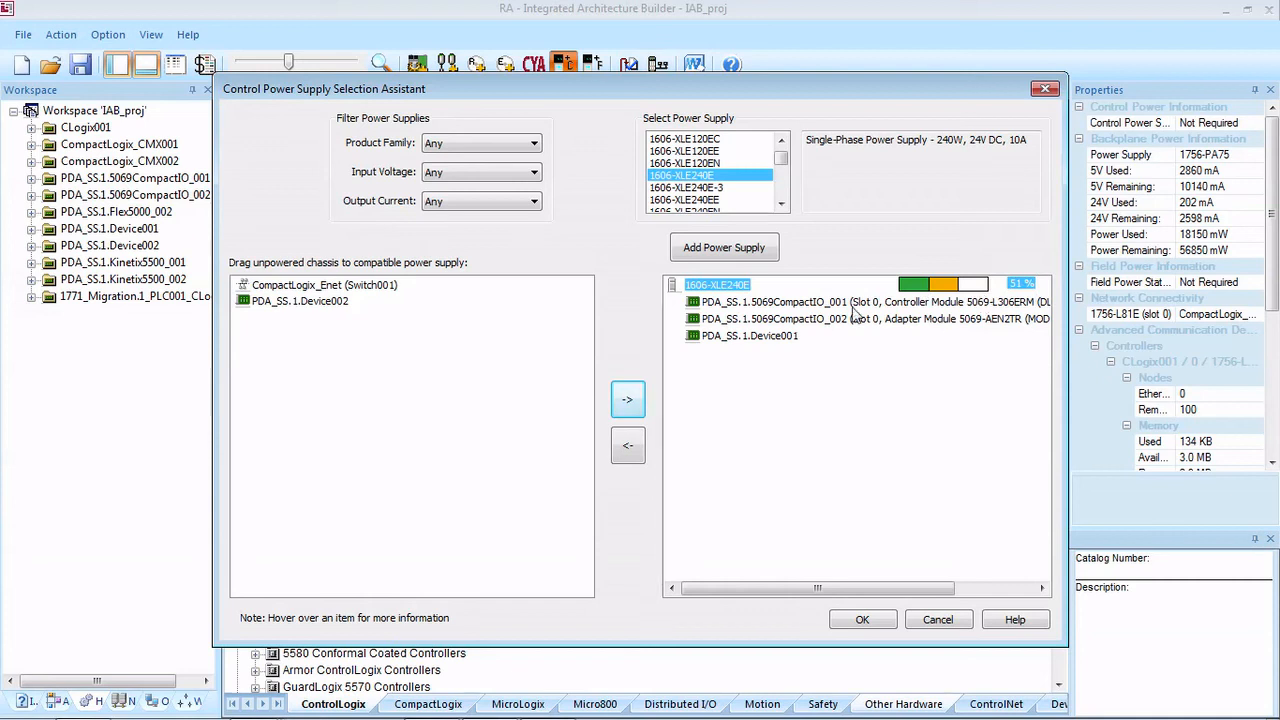
left_click(300, 301)
left_click(627, 400)
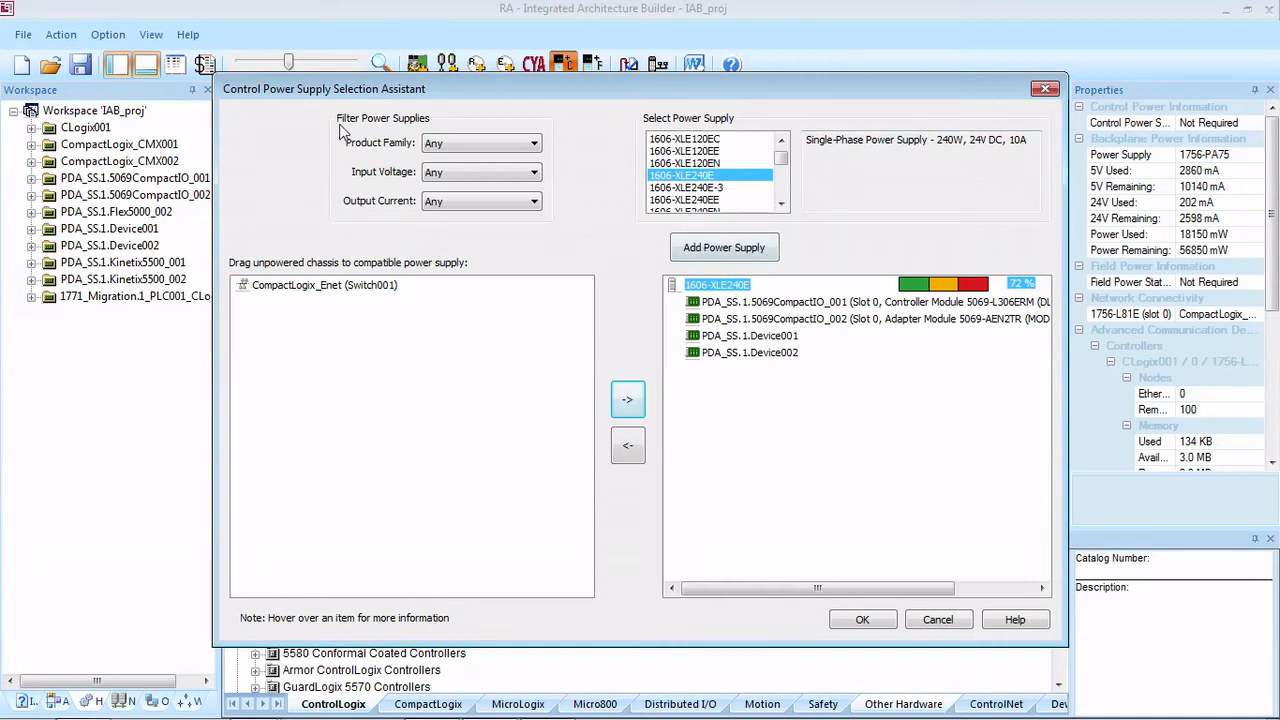
left_click(864, 621)
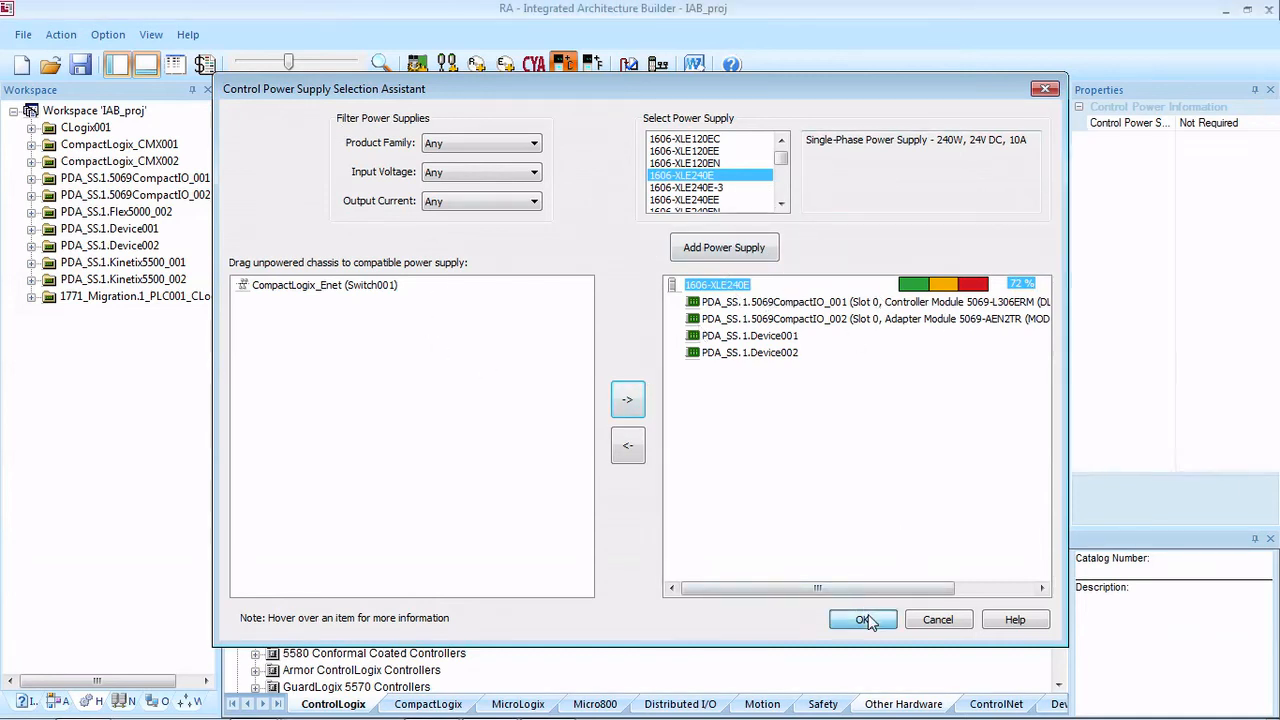
Step: Rerun the Project Completeness Wizard to check the status of the Control Power add-on, then close it
left_click(628, 65)
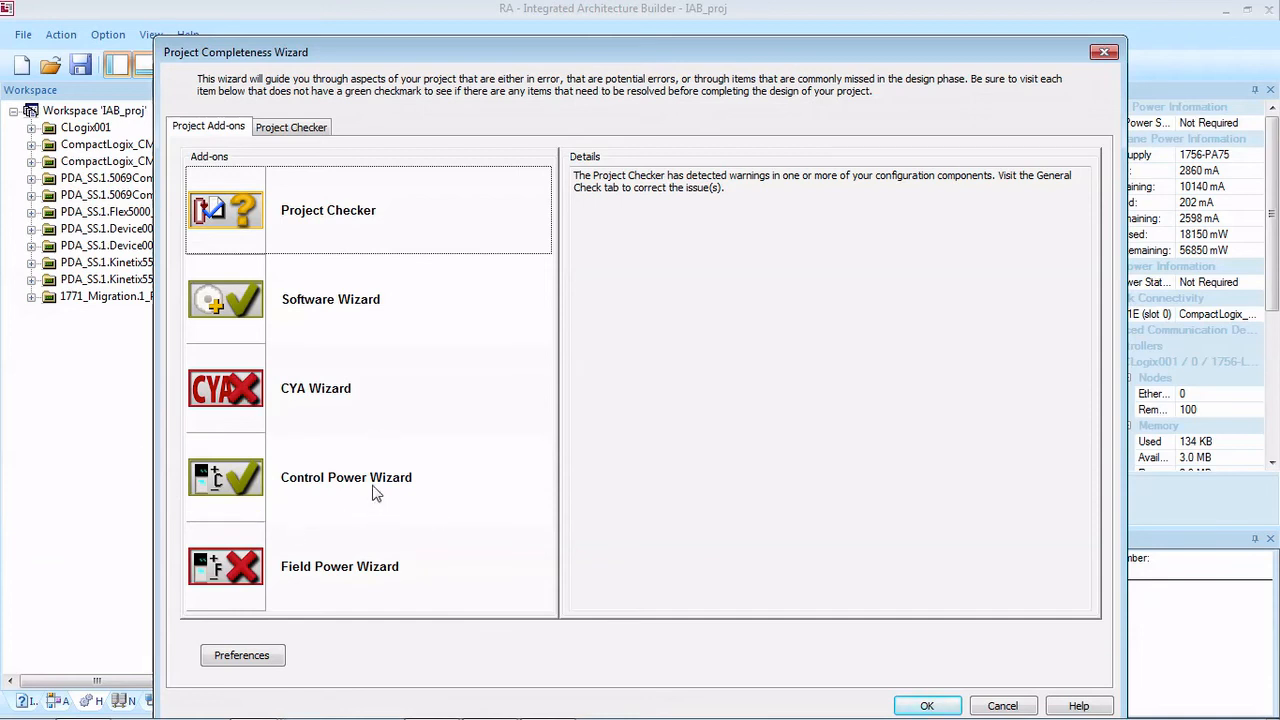
left_click(928, 706)
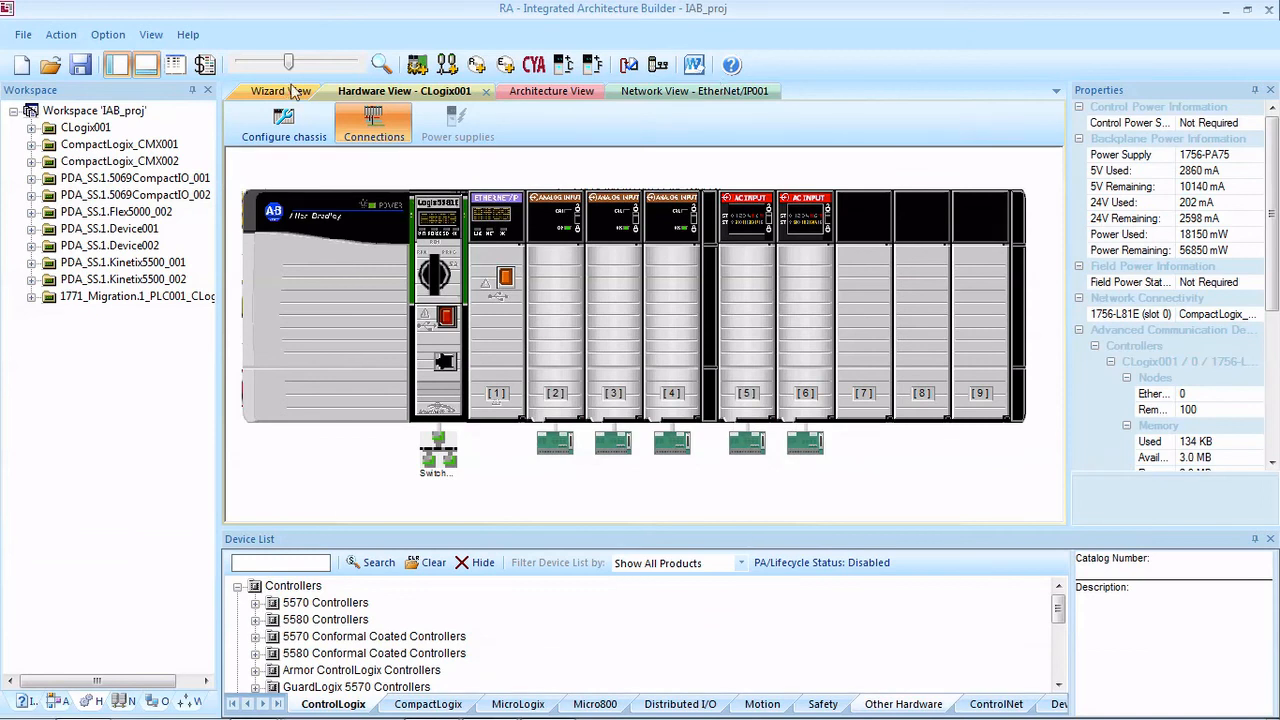
Step: Open the Advanced Communications Details and examine the I/O devices' controller assignments, communication modules, RPI, safety and connection types for all chassis
left_click(665, 73)
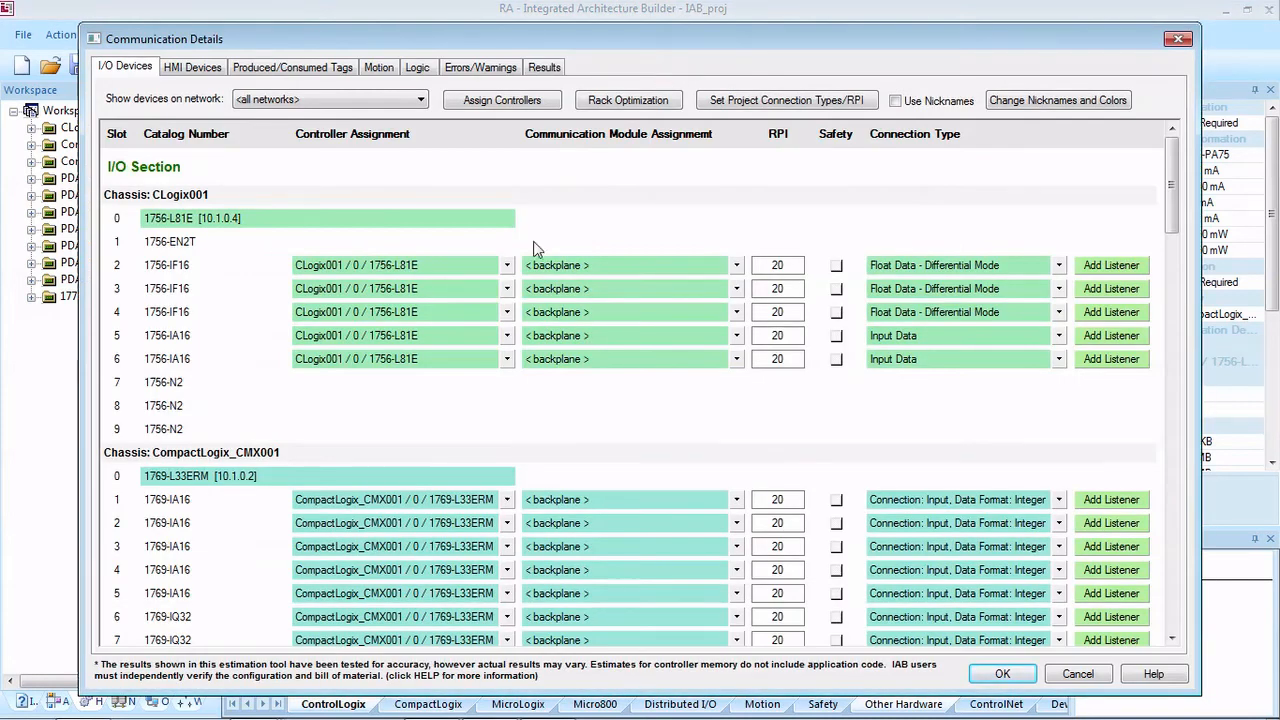
left_click(652, 218)
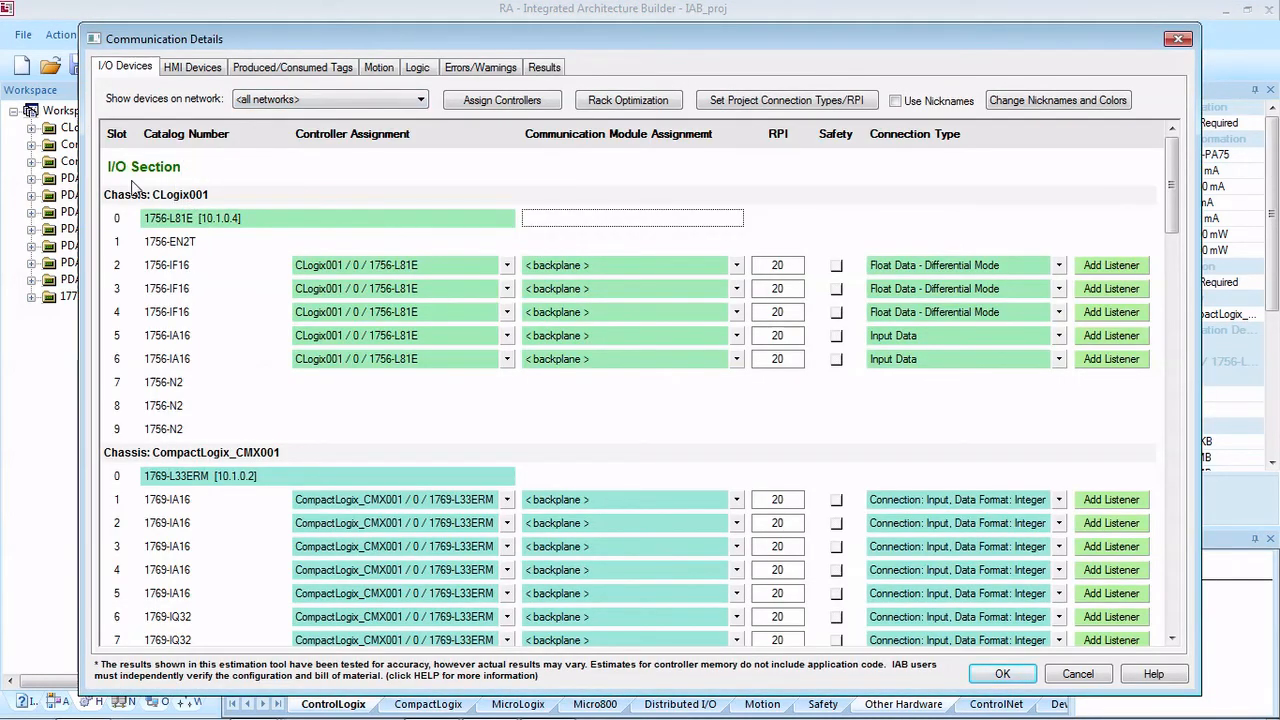
left_click(230, 183)
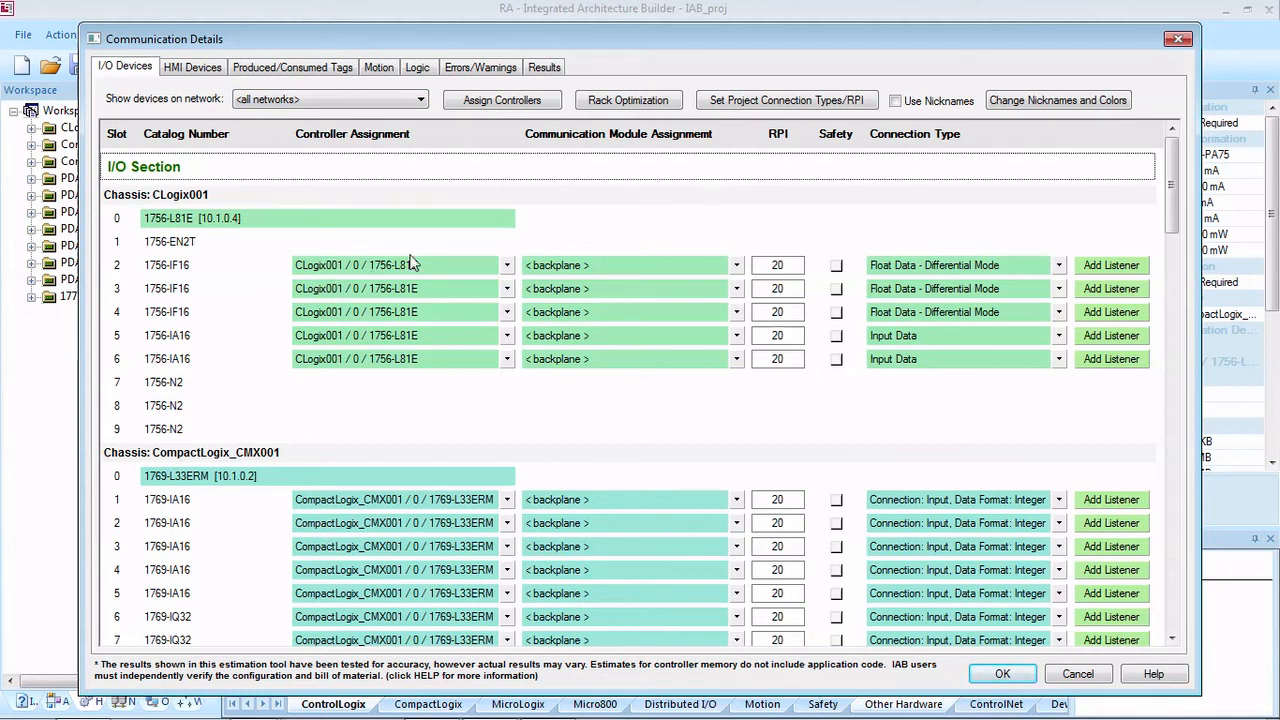
left_click(425, 405)
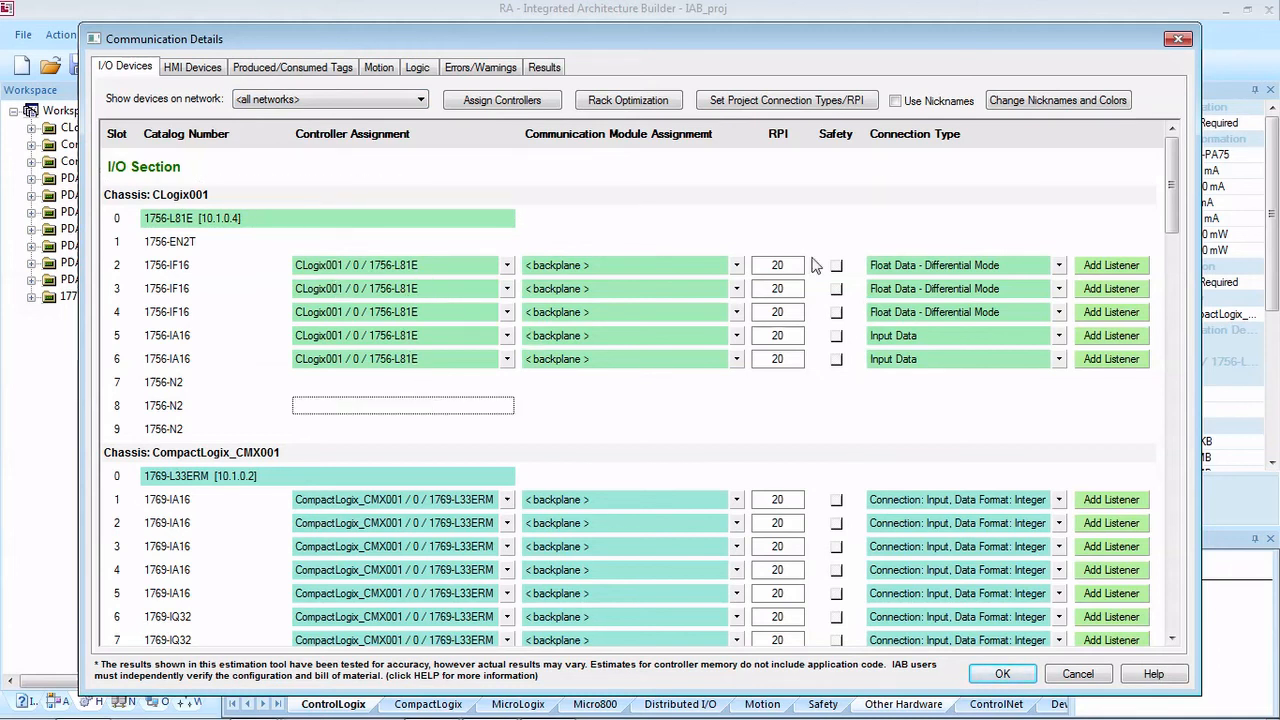
scroll(737, 425, "down", 7)
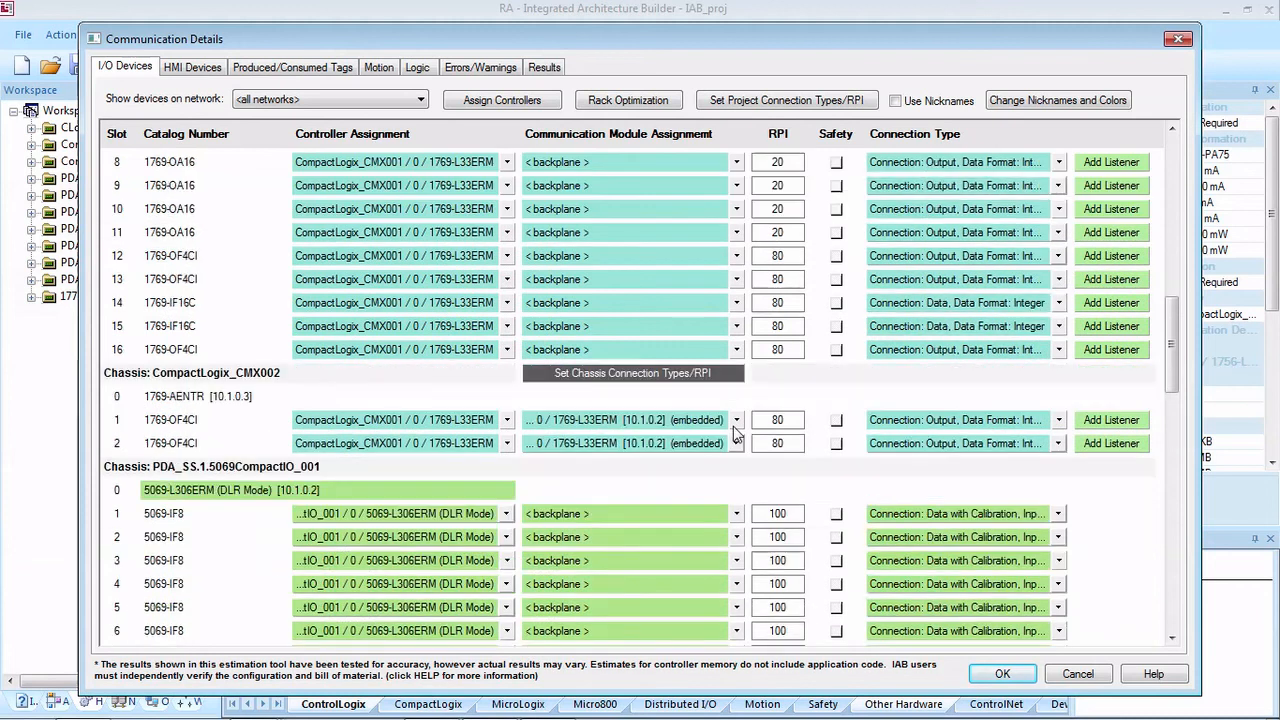
scroll(735, 432, "down", 4)
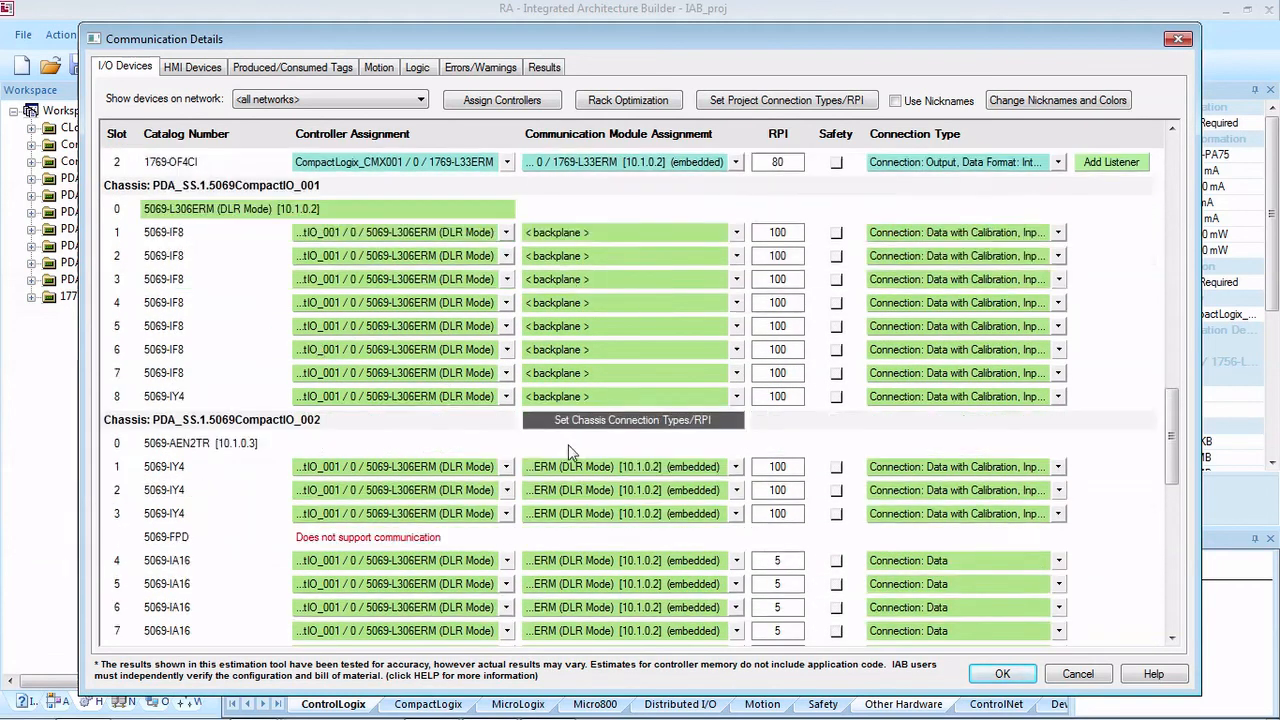
scroll(568, 452, "down", 6)
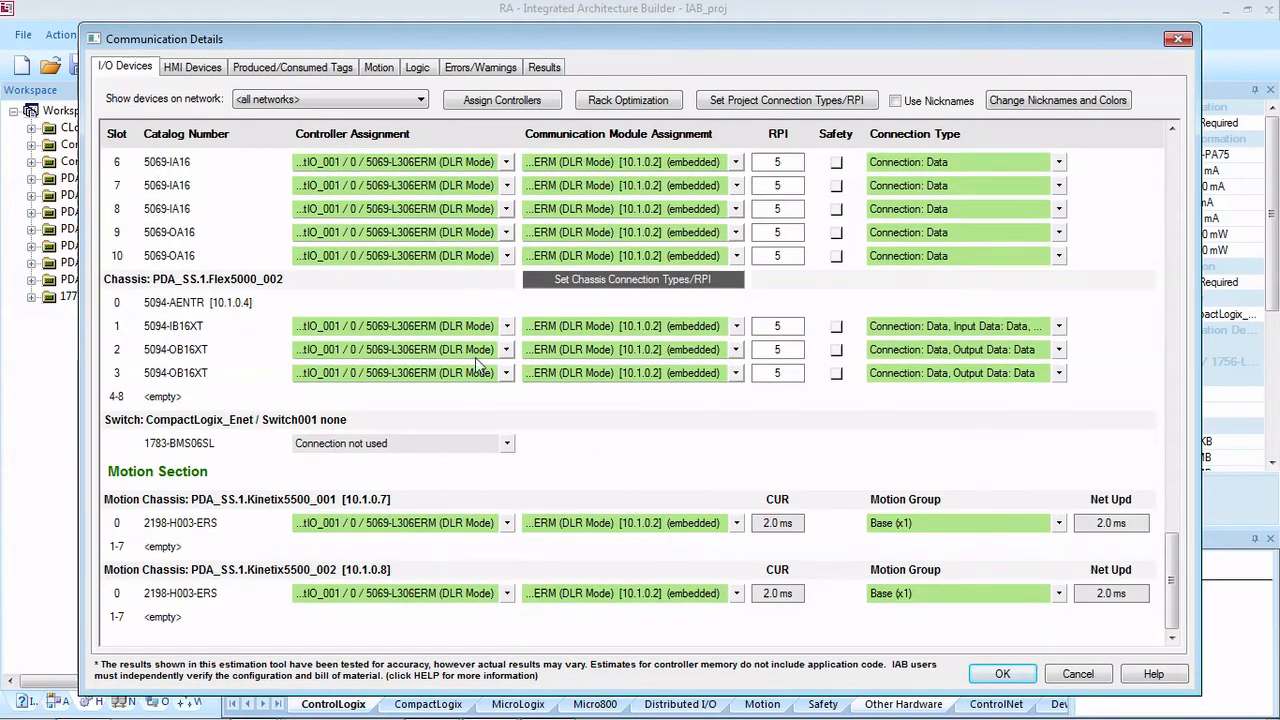
scroll(792, 405, "up", 14)
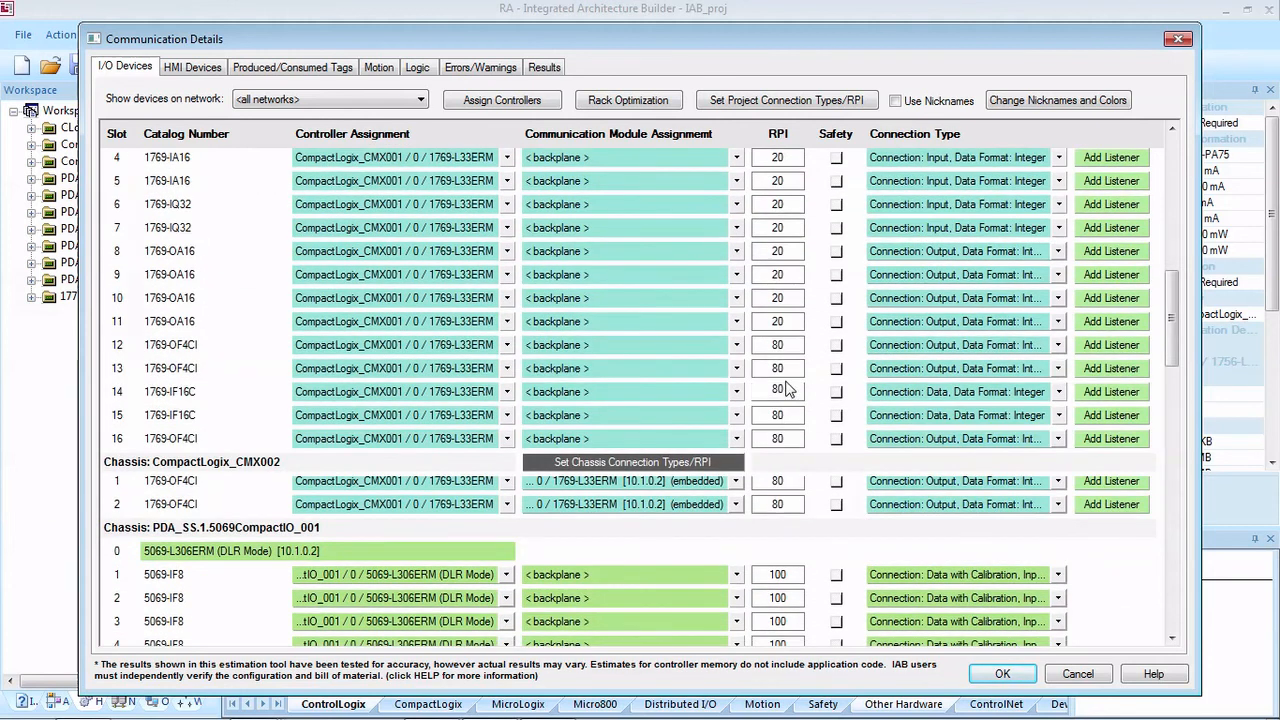
double_click(789, 390)
scroll(810, 392, "up", 5)
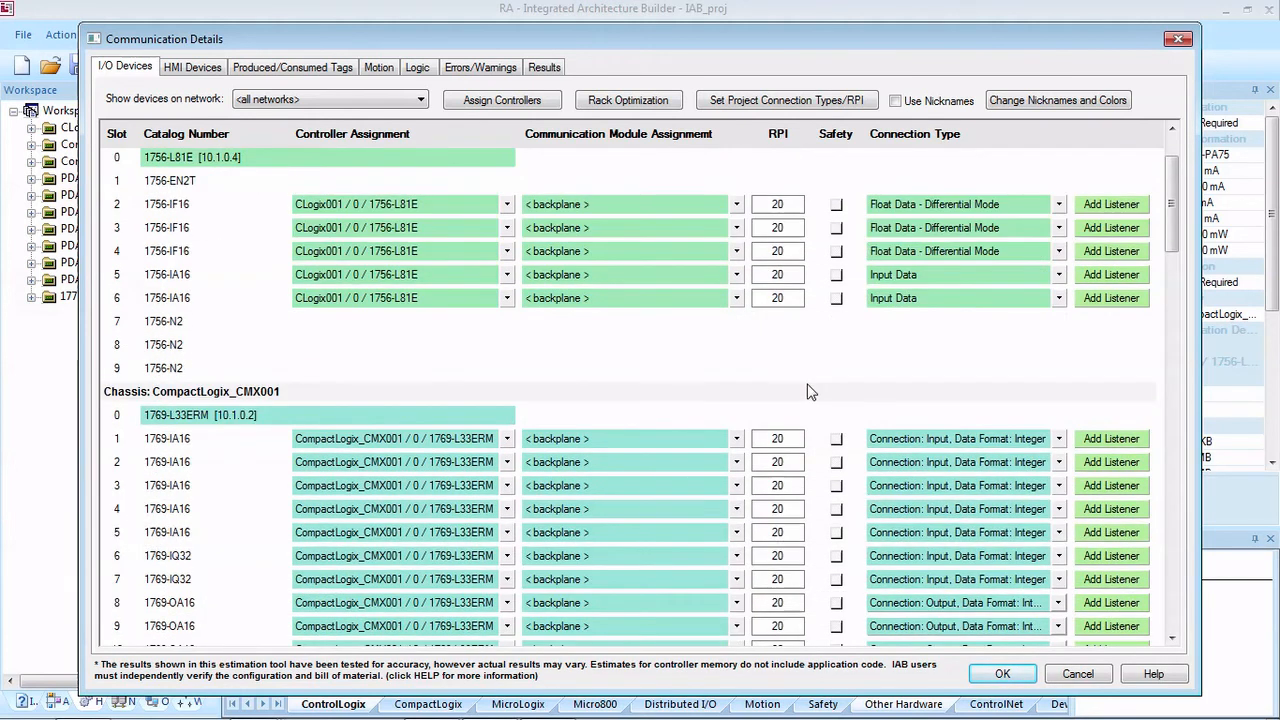
scroll(810, 392, "up", 1)
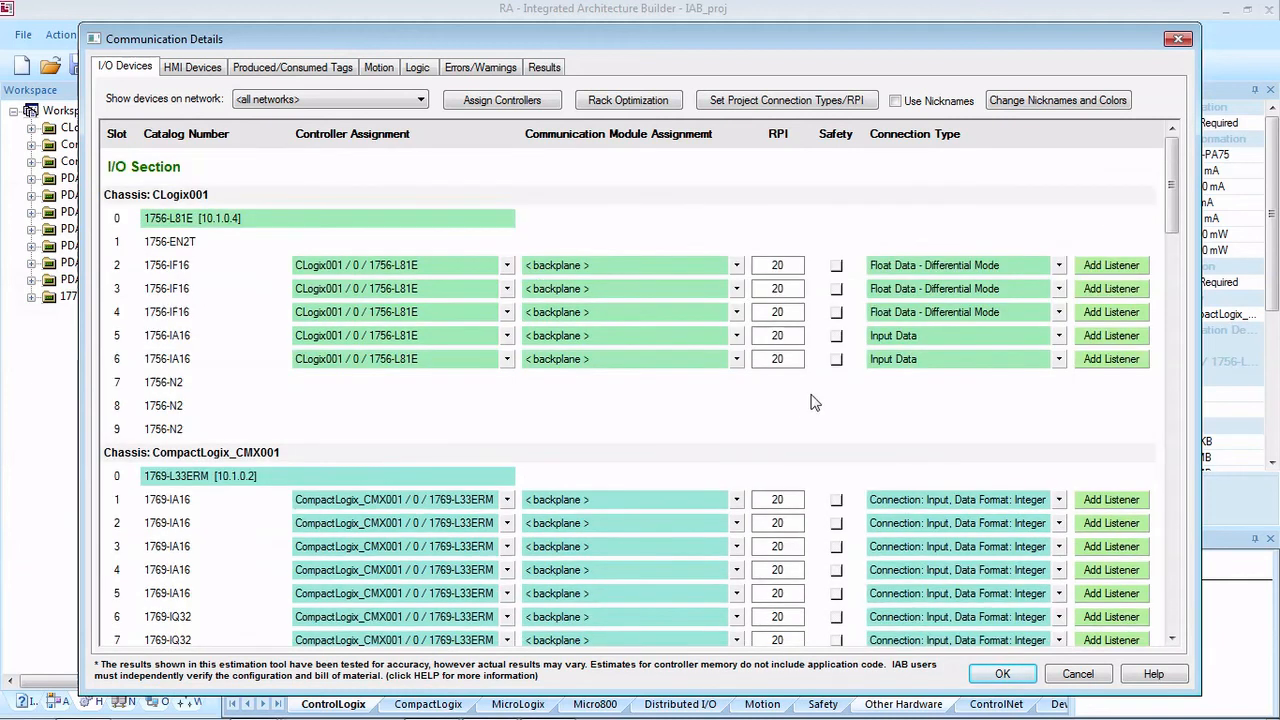
left_click(836, 267)
left_click(609, 408)
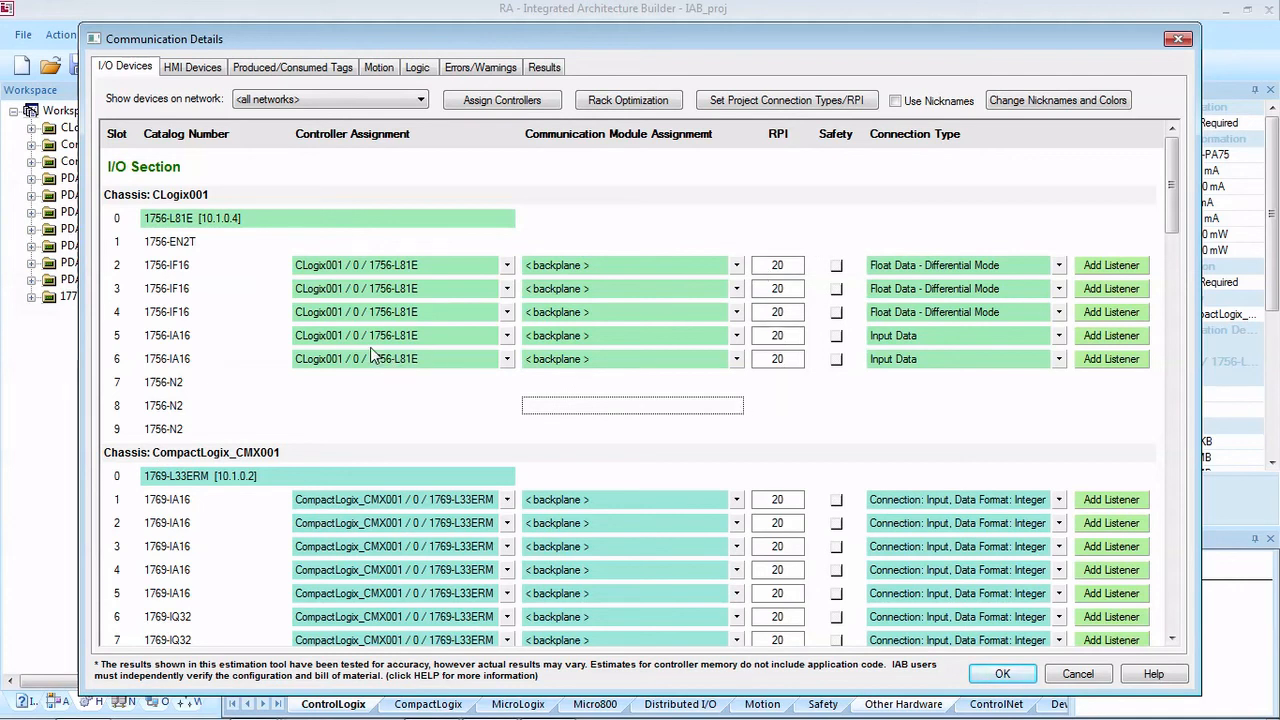
Step: Set the HMI devices' number of standard tags to 500 for PDA_SS.1.Device001 and 560 for PDA_SS.1.Device002
left_click(193, 70)
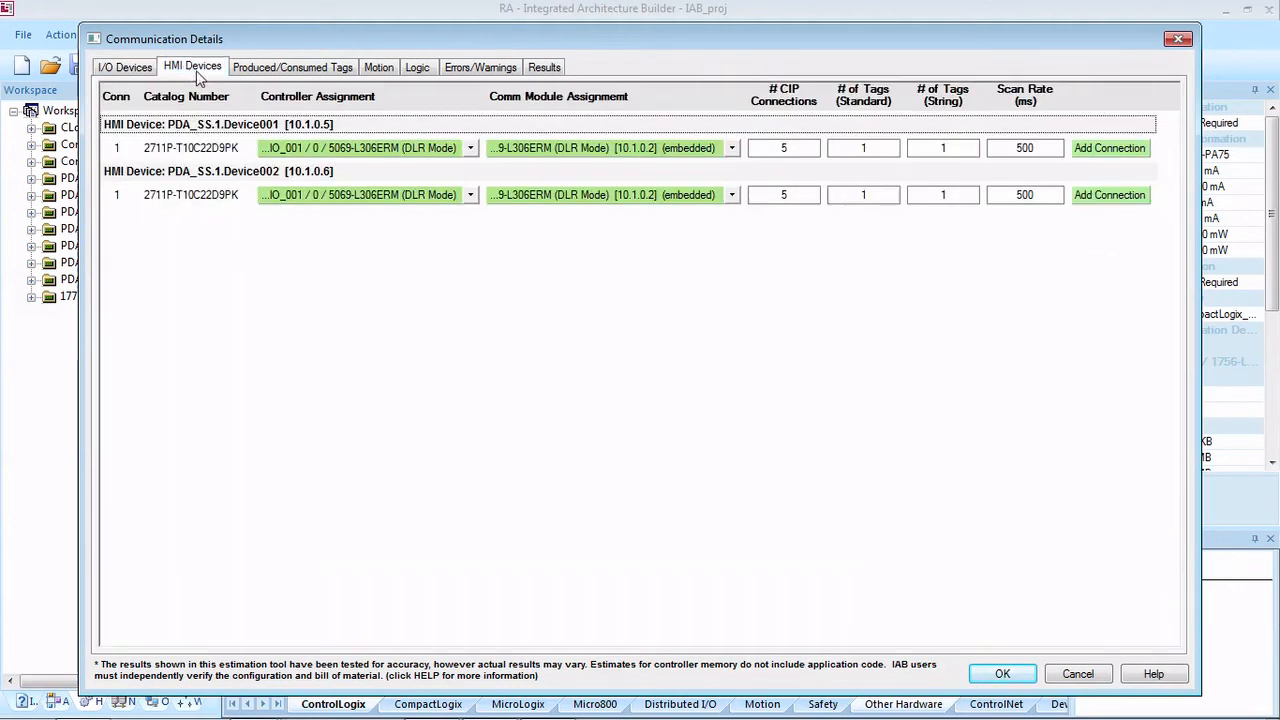
left_click(884, 148)
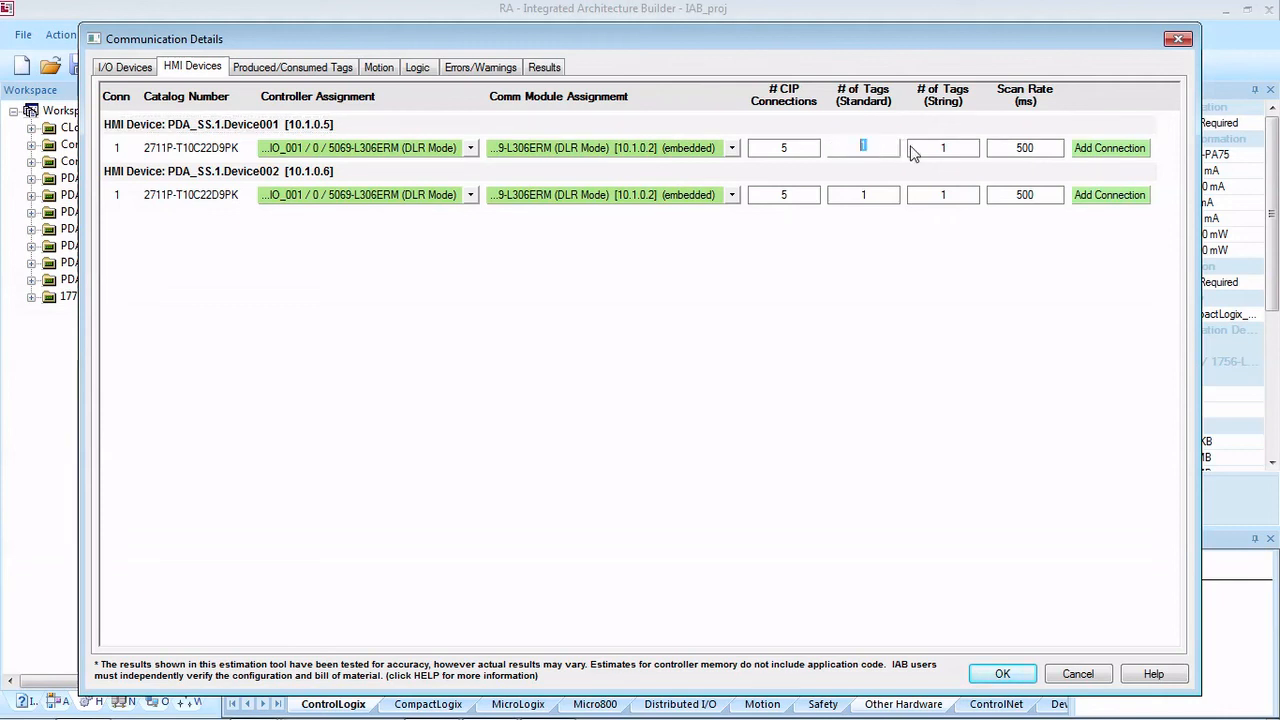
type("500")
left_click(866, 196)
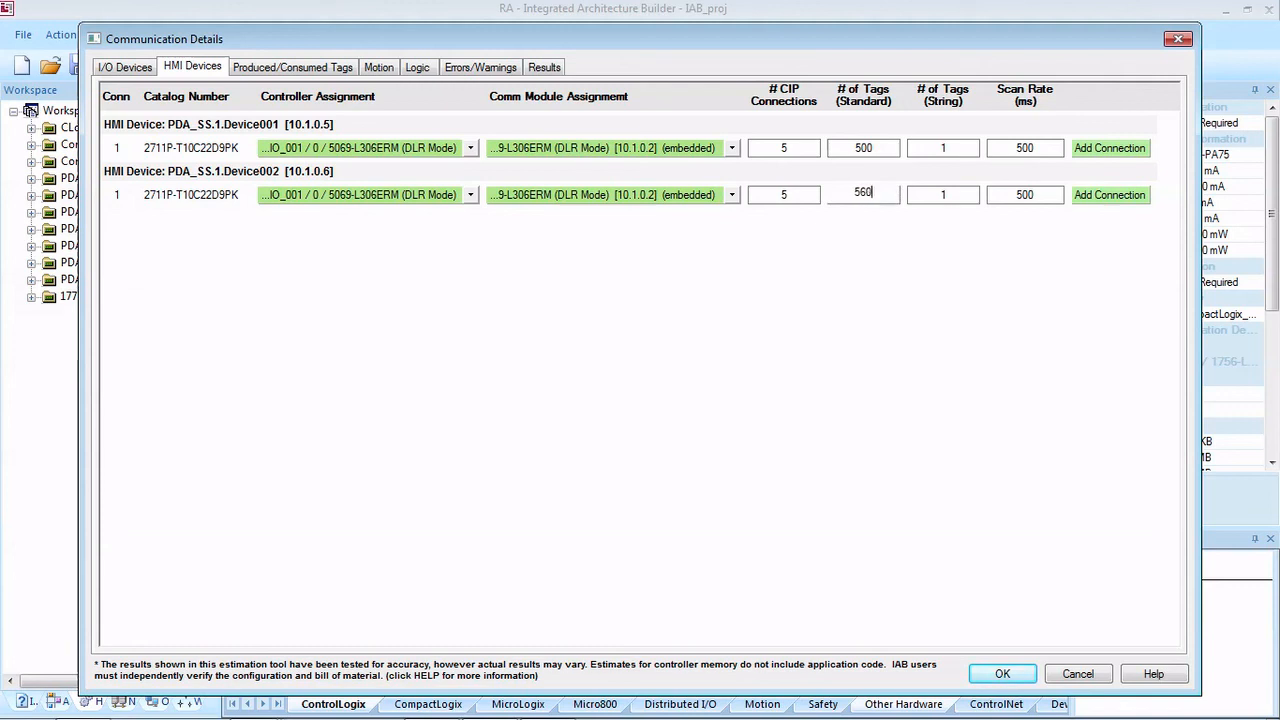
Step: Set the number of string tags to 250 for PDA_SS.1.Device001 and enter the string tag count for PDA_SS.1.Device002
left_click(956, 150)
left_click(956, 195)
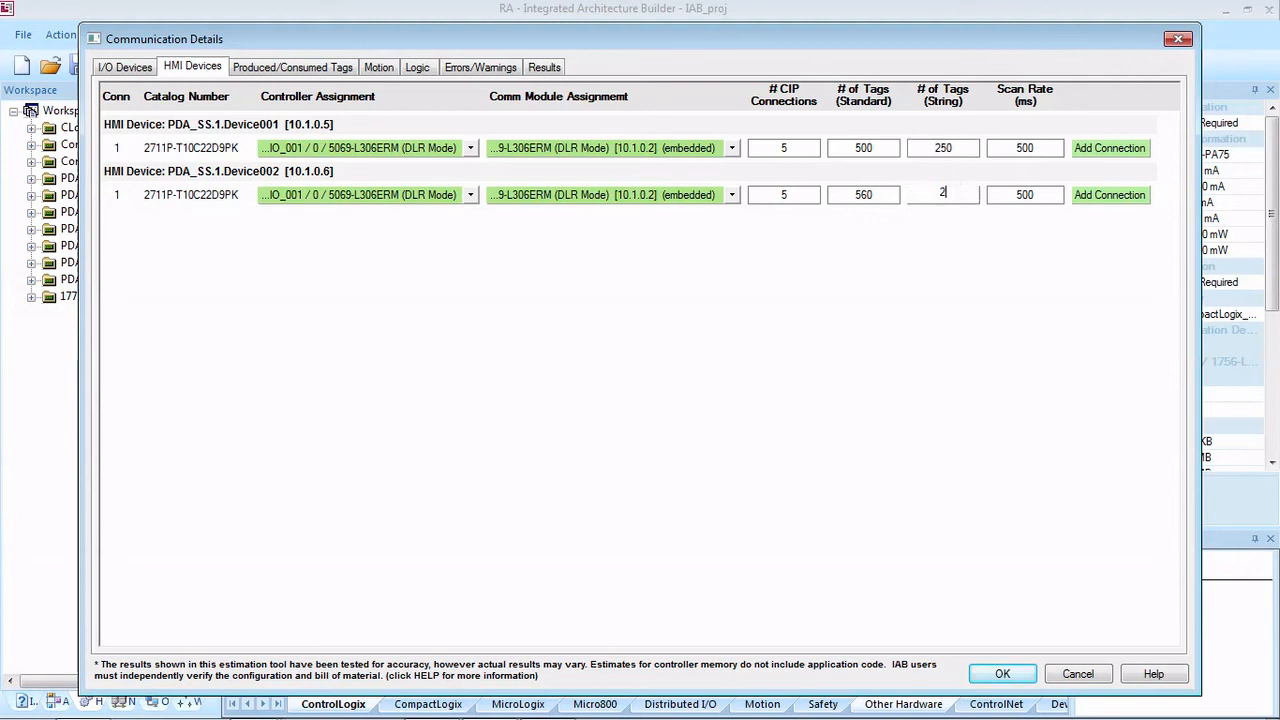
left_click(656, 355)
Step: Review the produced/consumed tag settings and the motion control settings of the controllers
left_click(272, 68)
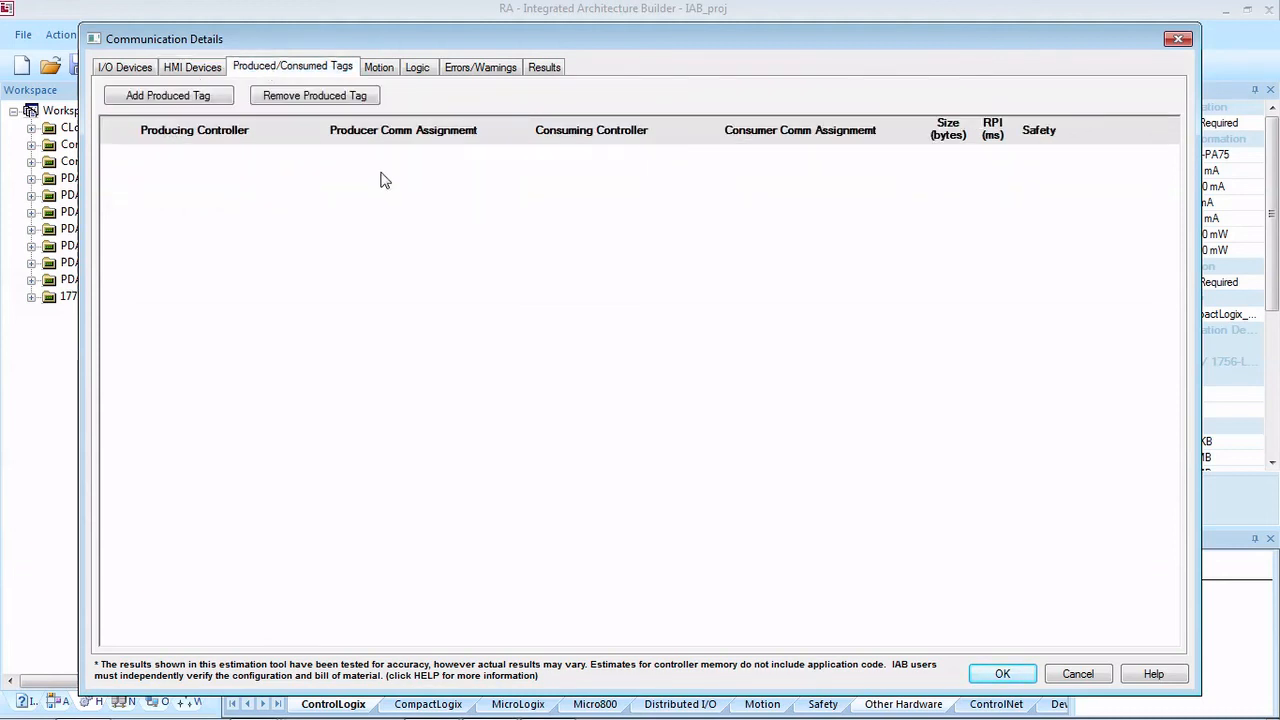
left_click(378, 68)
left_click(343, 249)
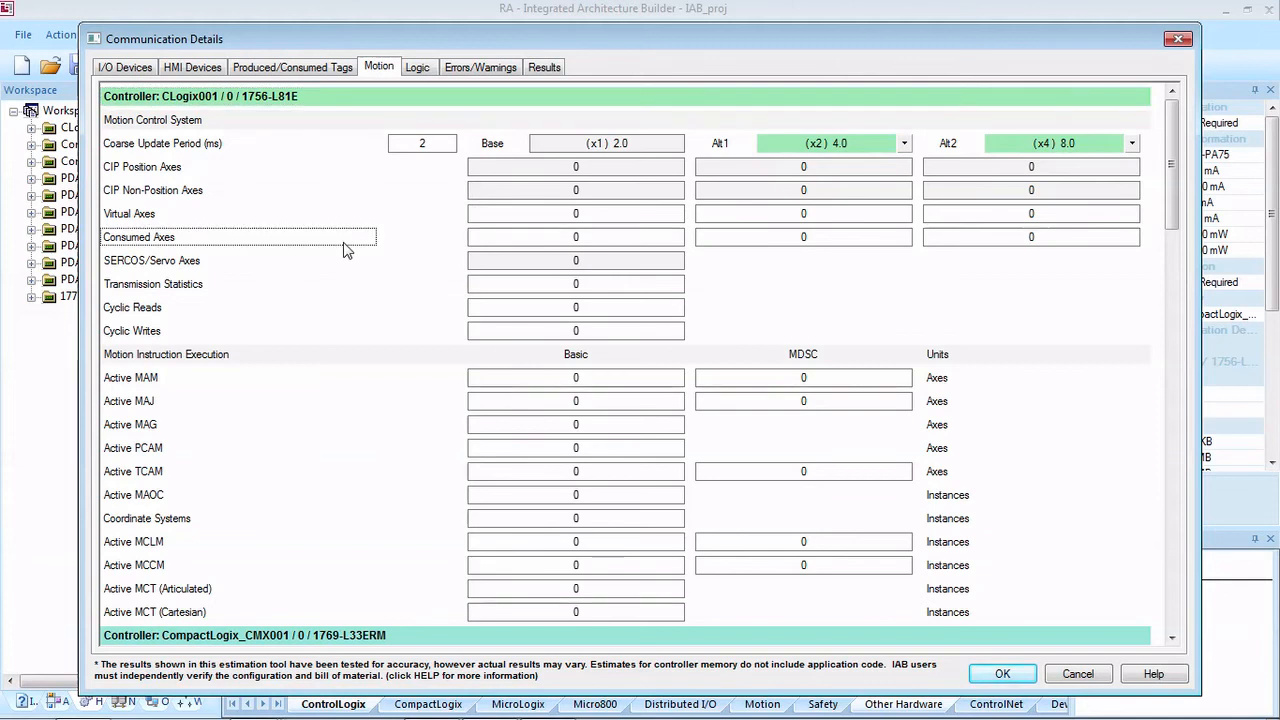
scroll(343, 249, "down", 4)
scroll(343, 249, "up", 4)
Step: Add one extra periodic user task to each of the three controllers in the logic settings
left_click(422, 69)
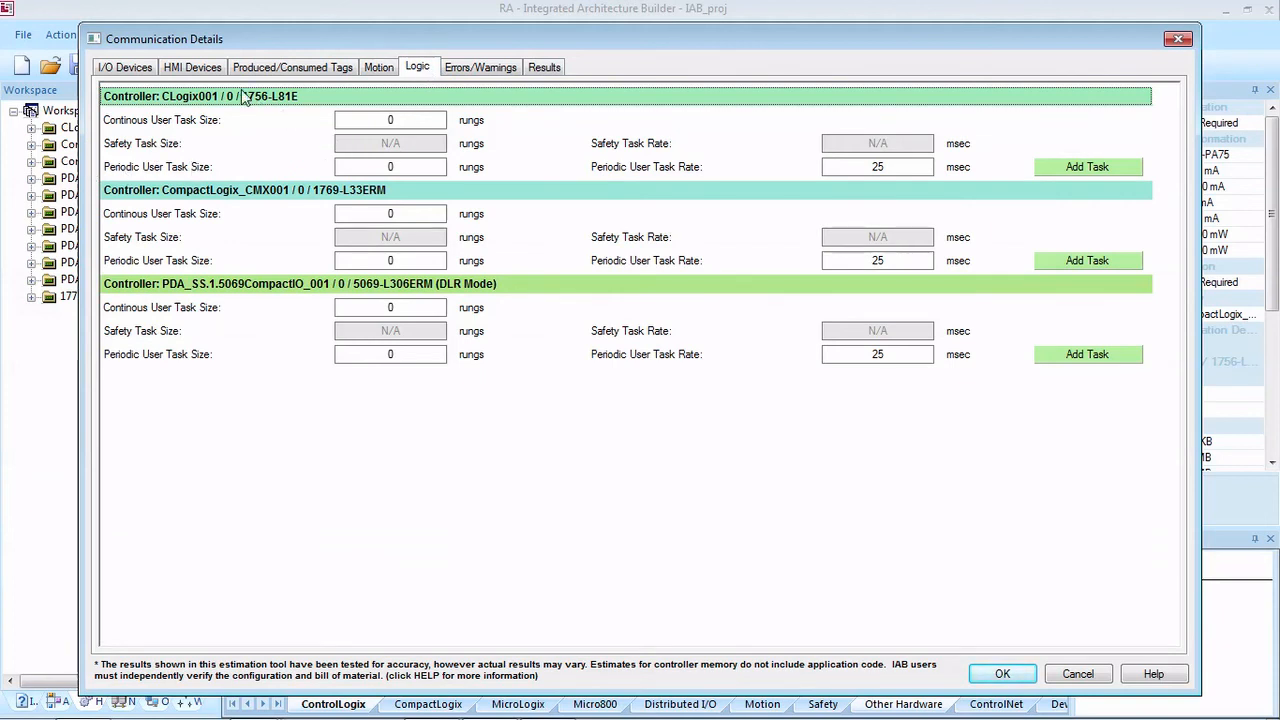
left_click(1072, 172)
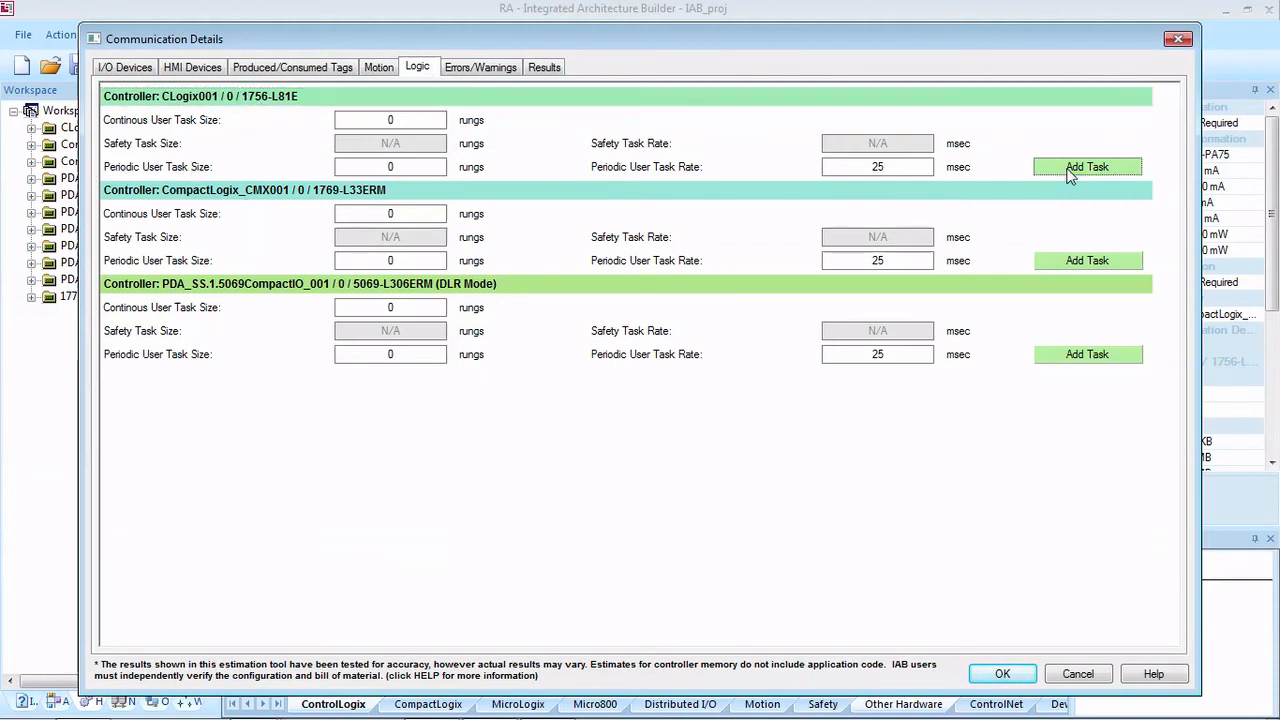
left_click(1073, 285)
left_click(1082, 400)
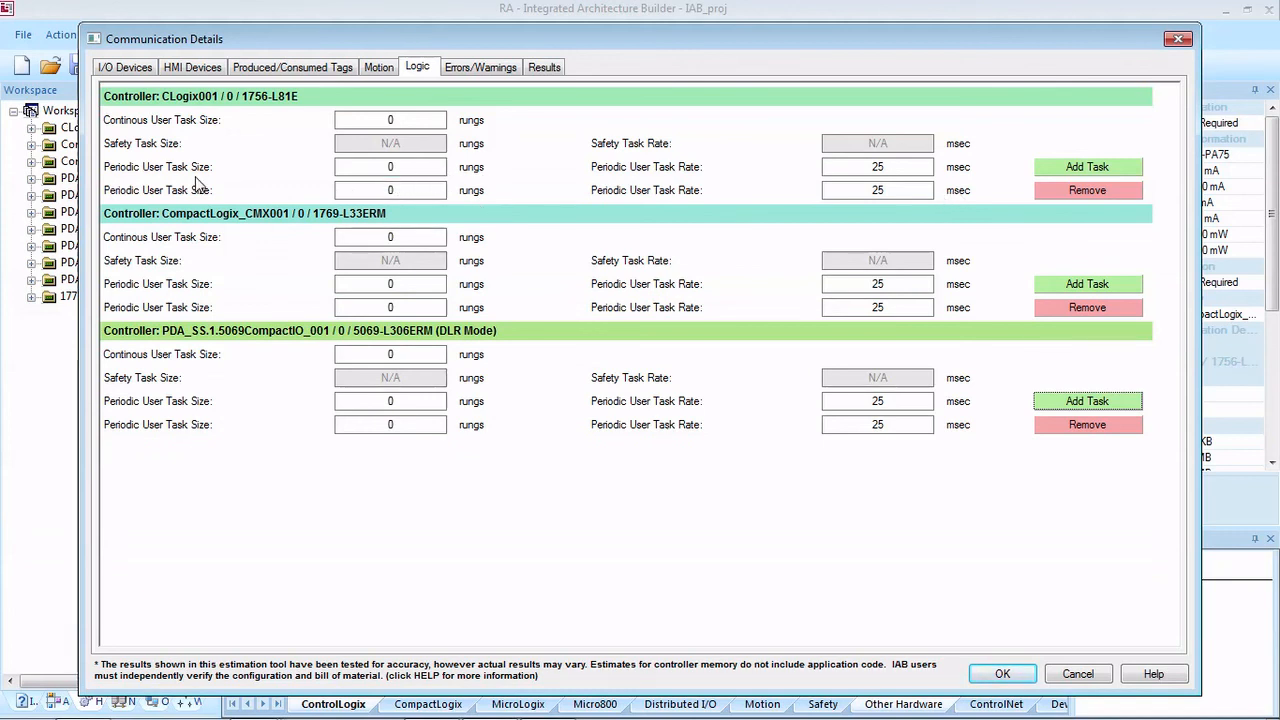
Step: Set the first periodic user task size to 1000 rungs for the 1756-L81E, 1500 for the 1769-L33ERM and 25 for the 5069-L306ERM
left_click(400, 167)
type("100")
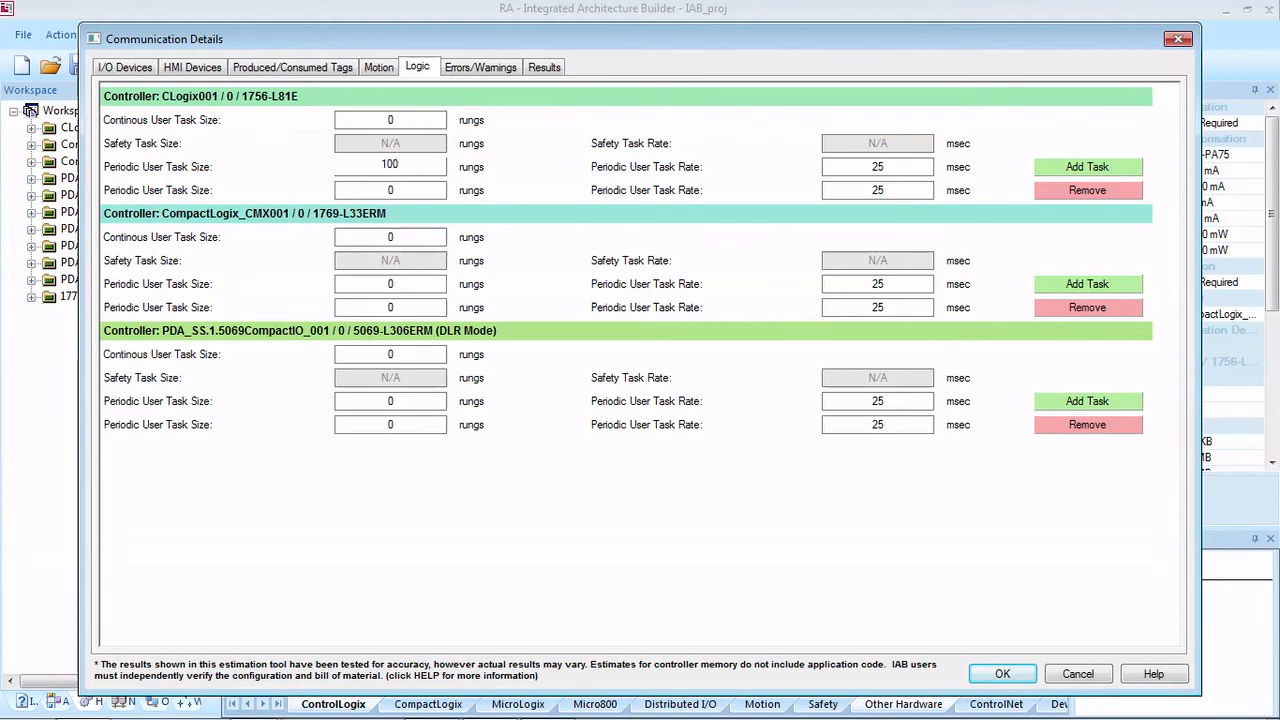
type("0")
left_click(402, 282)
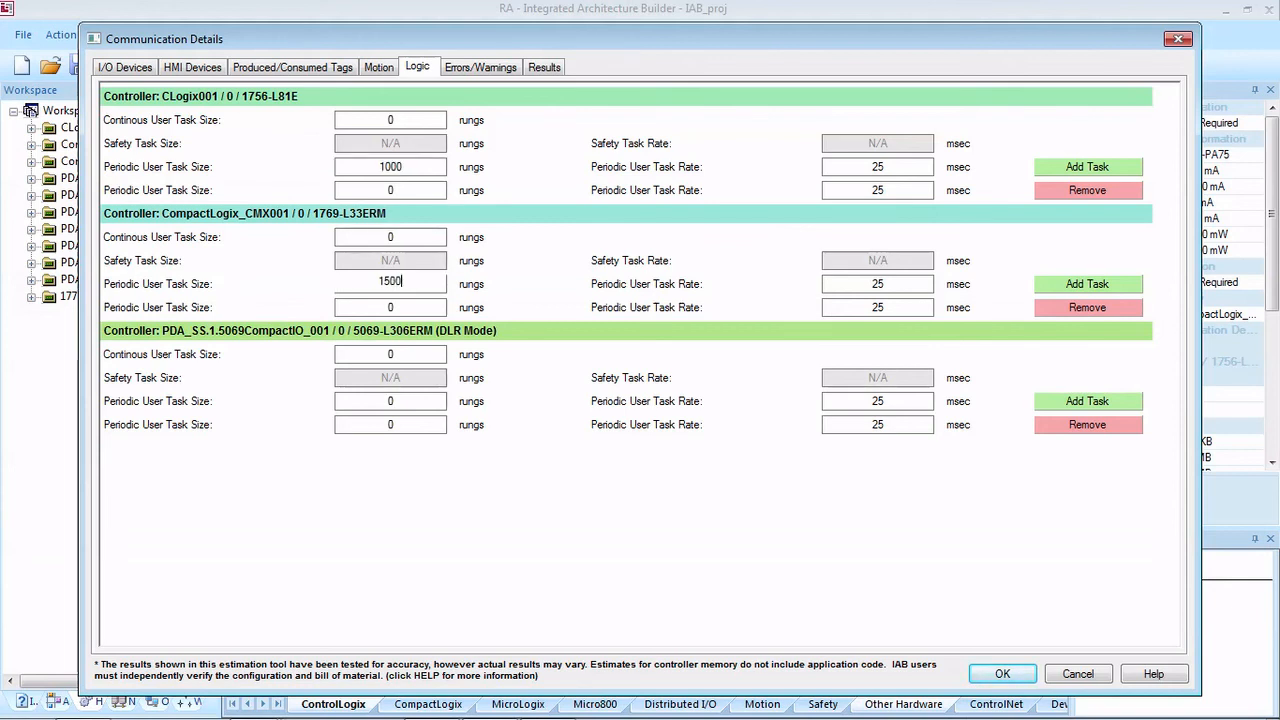
left_click(392, 400)
type("25")
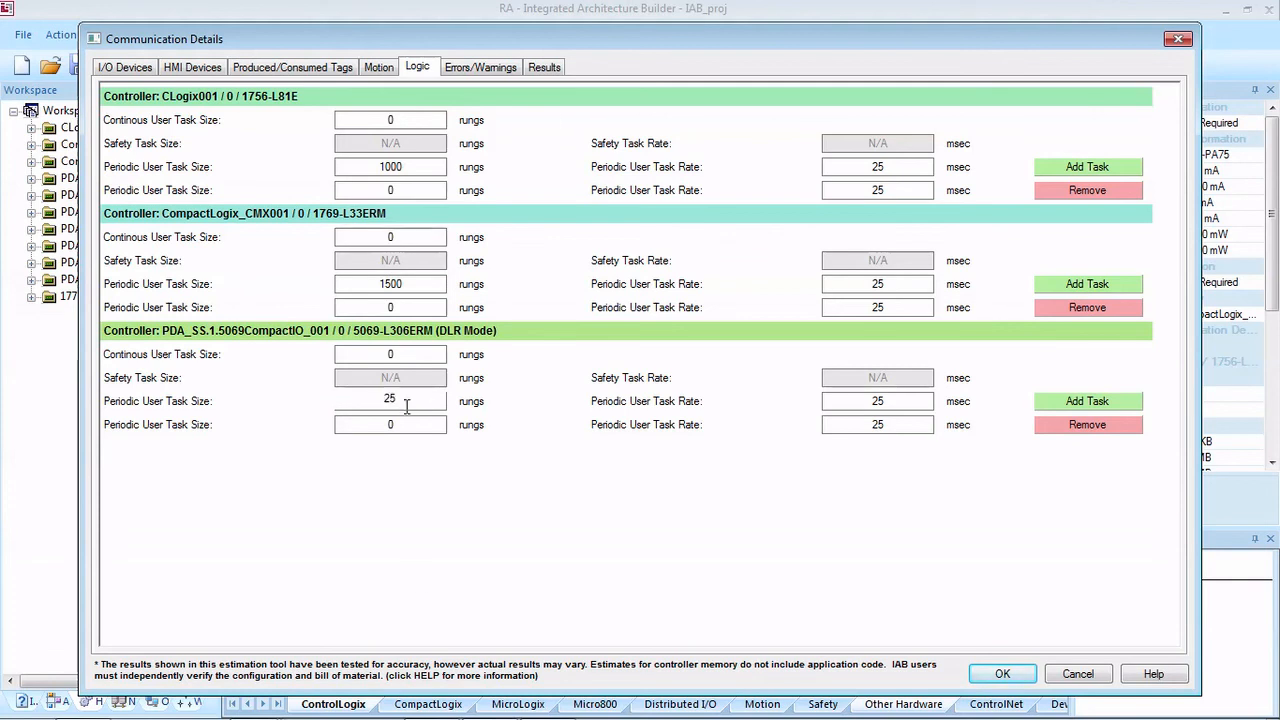
Step: Check the communication errors and warnings, then review the controllers' node, memory, logic and motion results
left_click(480, 67)
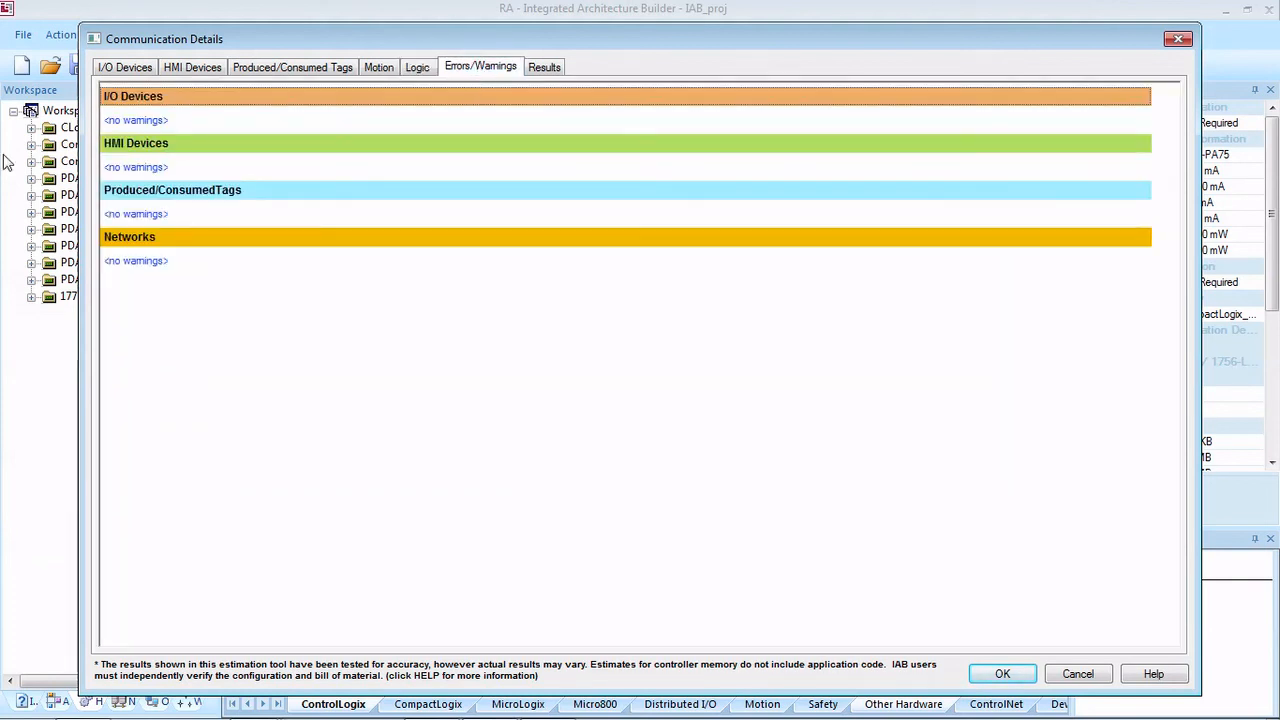
left_click(546, 67)
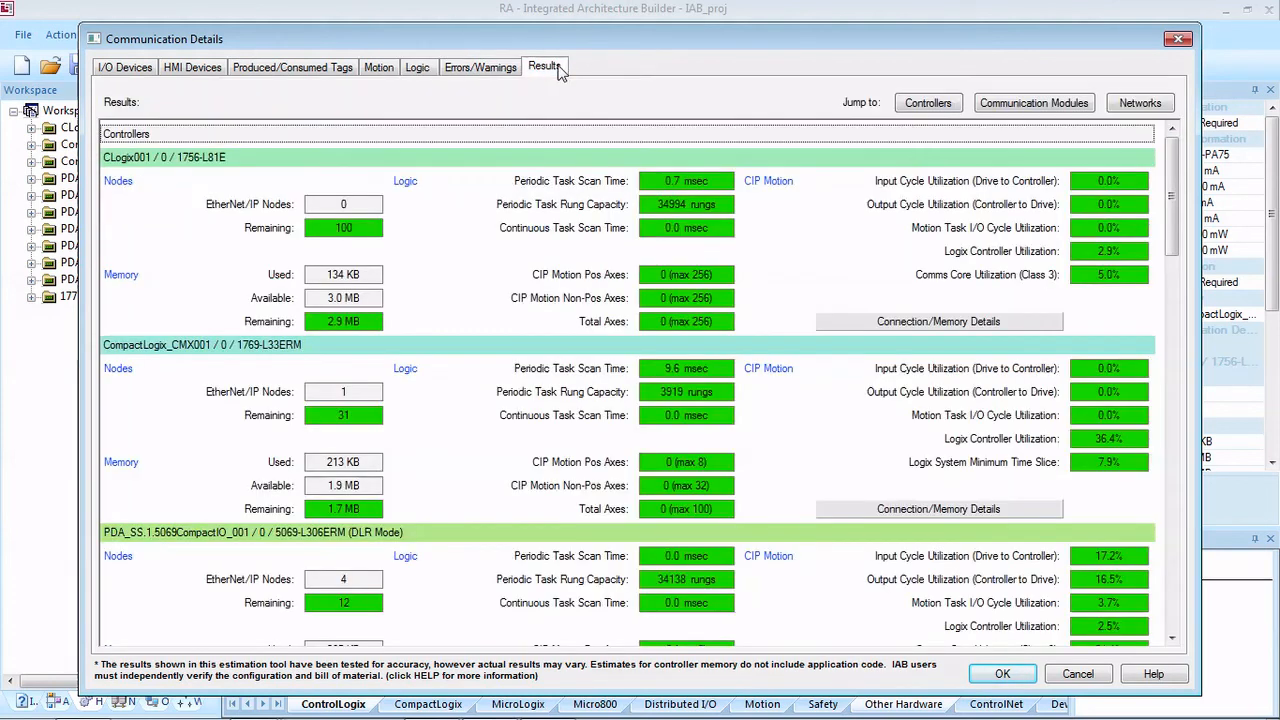
Step: Compare the memory use, remaining nodes and Logix controller utilization of the three controllers in the communication results
left_click(497, 249)
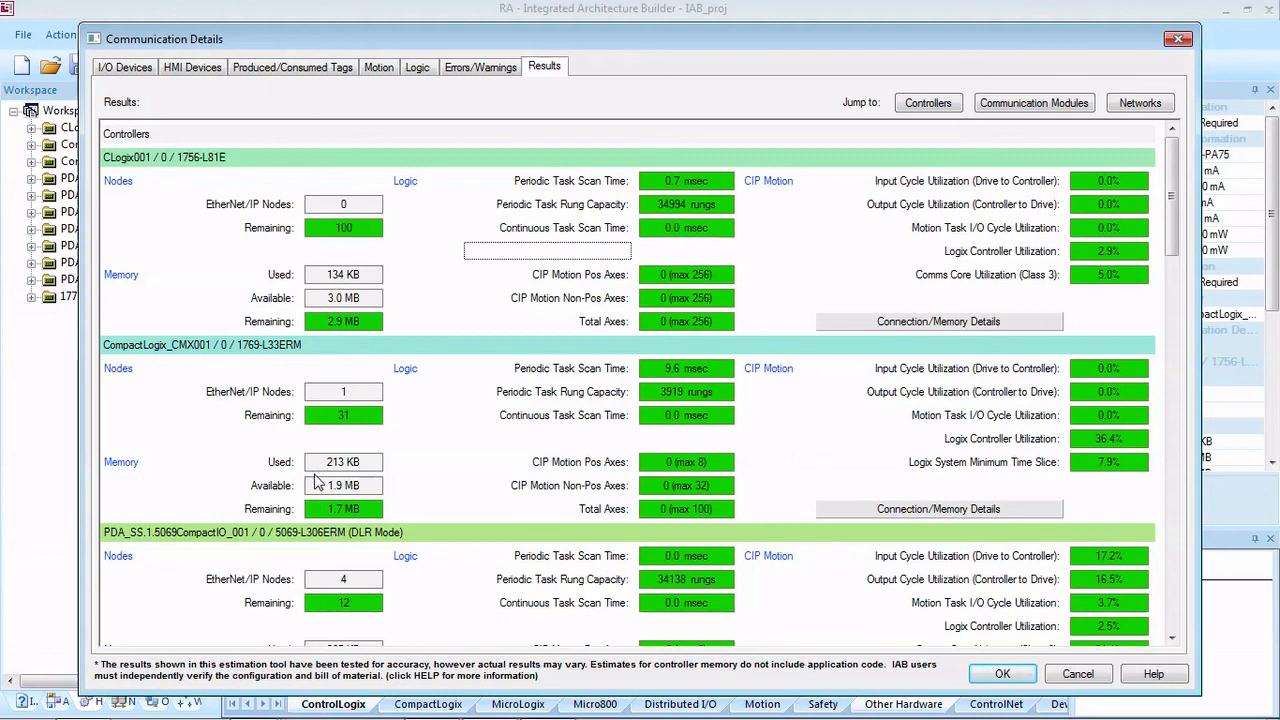
scroll(368, 615, "down", 2)
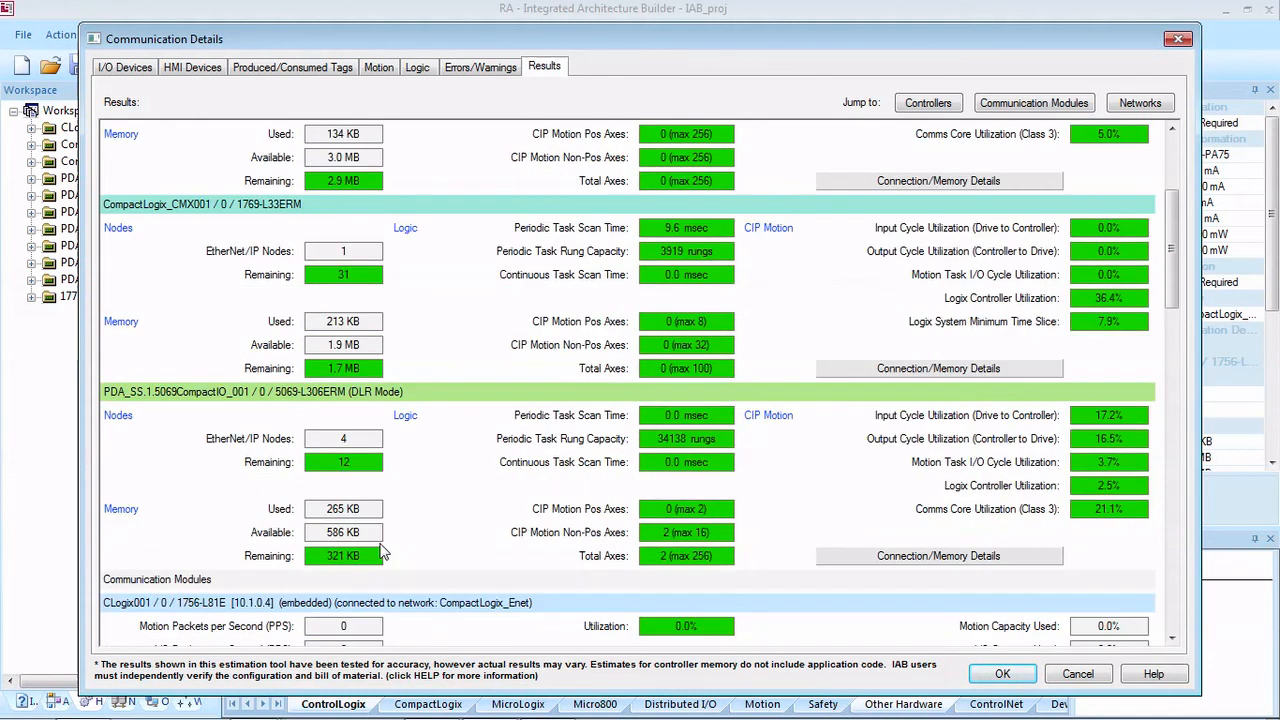
scroll(352, 470, "up", 1)
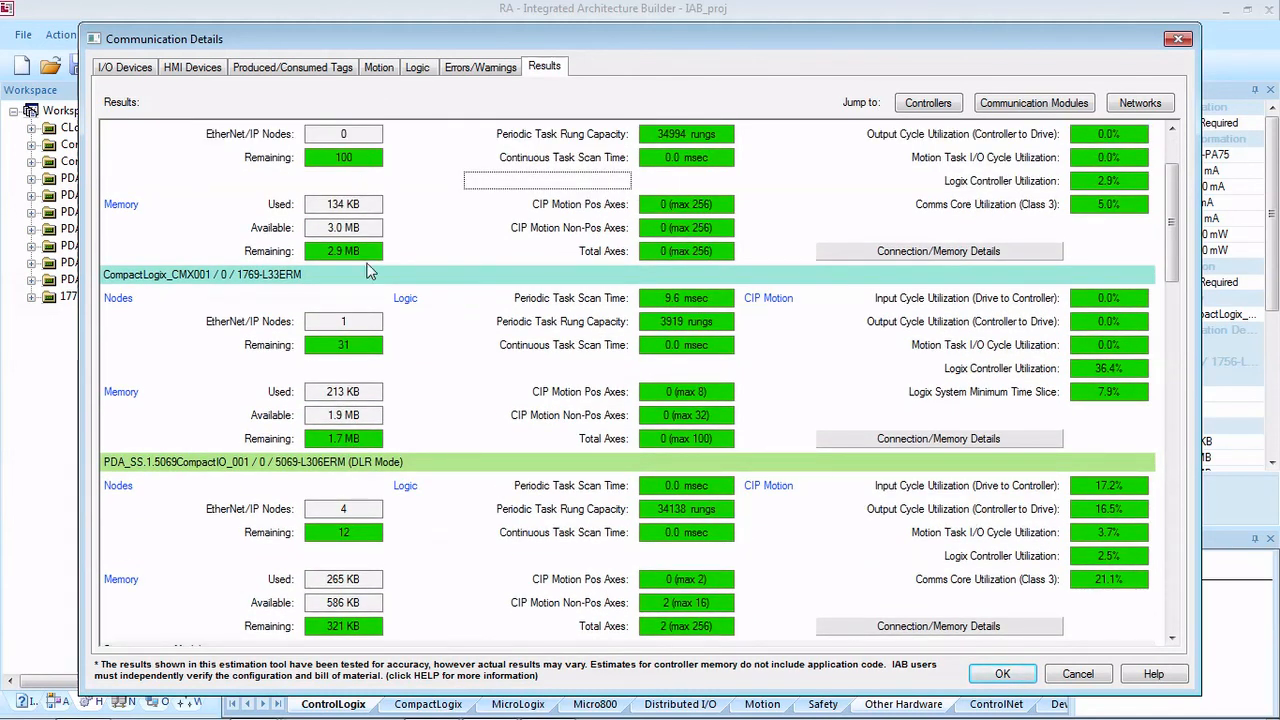
scroll(430, 378, "up", 1)
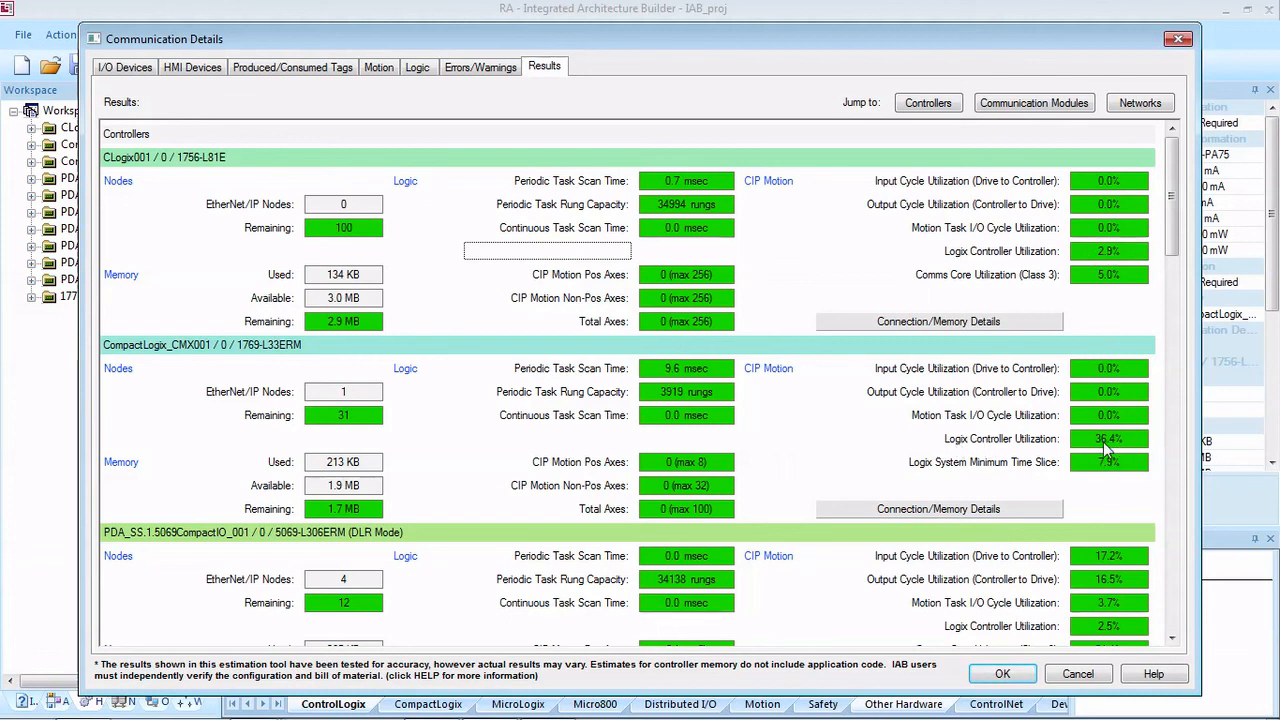
scroll(970, 424, "down", 1)
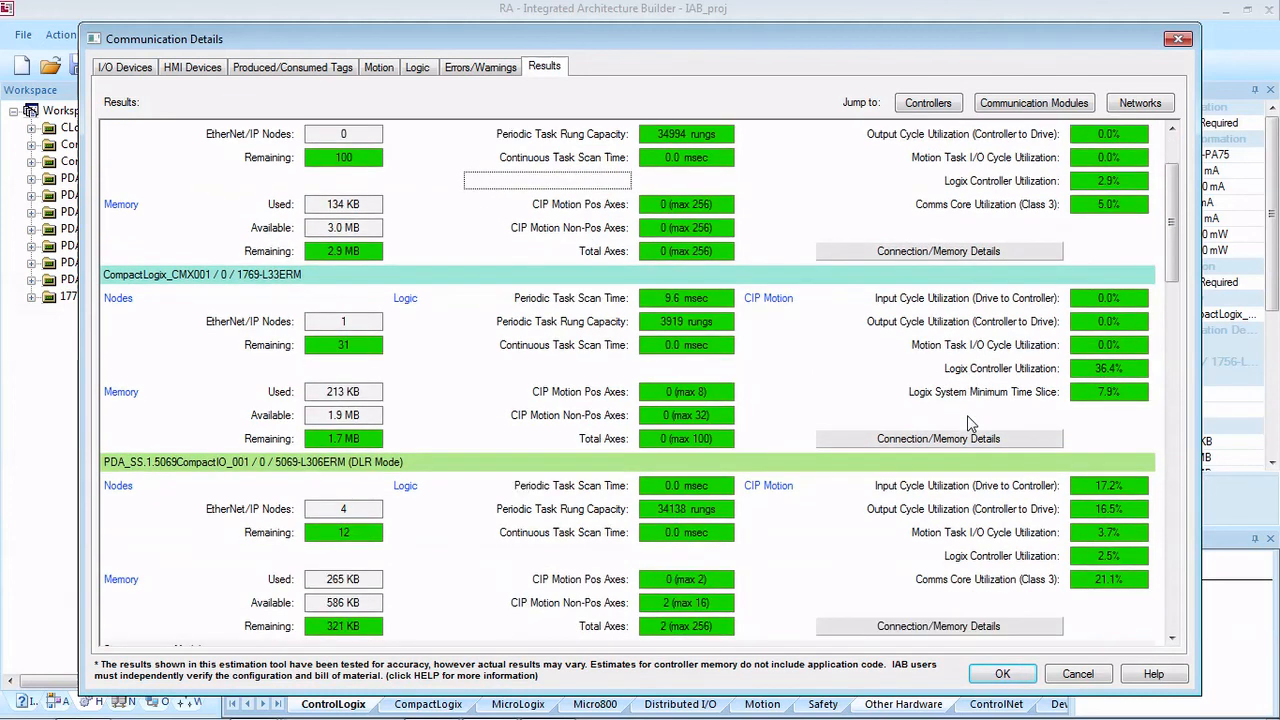
Step: Examine the communication module results for each controller, including motion, I/O and HMI packets per second, utilization and axis counts
scroll(970, 424, "down", 1)
scroll(392, 467, "down", 3)
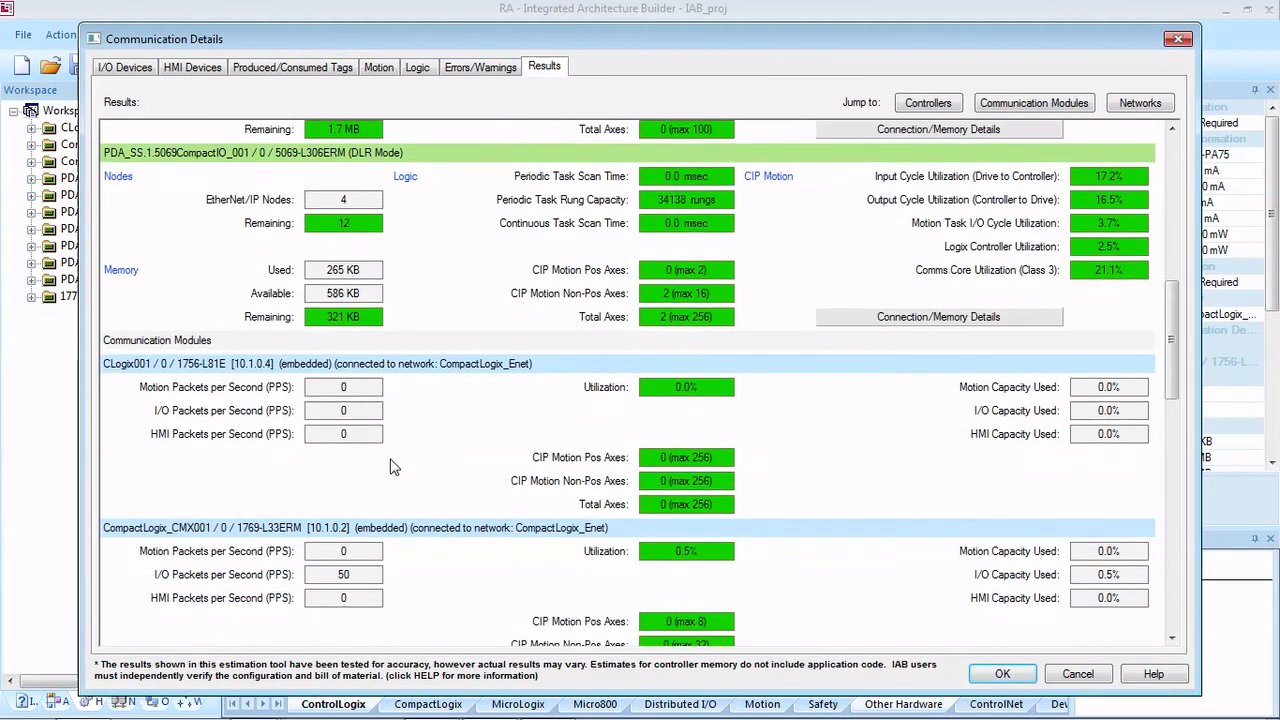
scroll(465, 455, "down", 1)
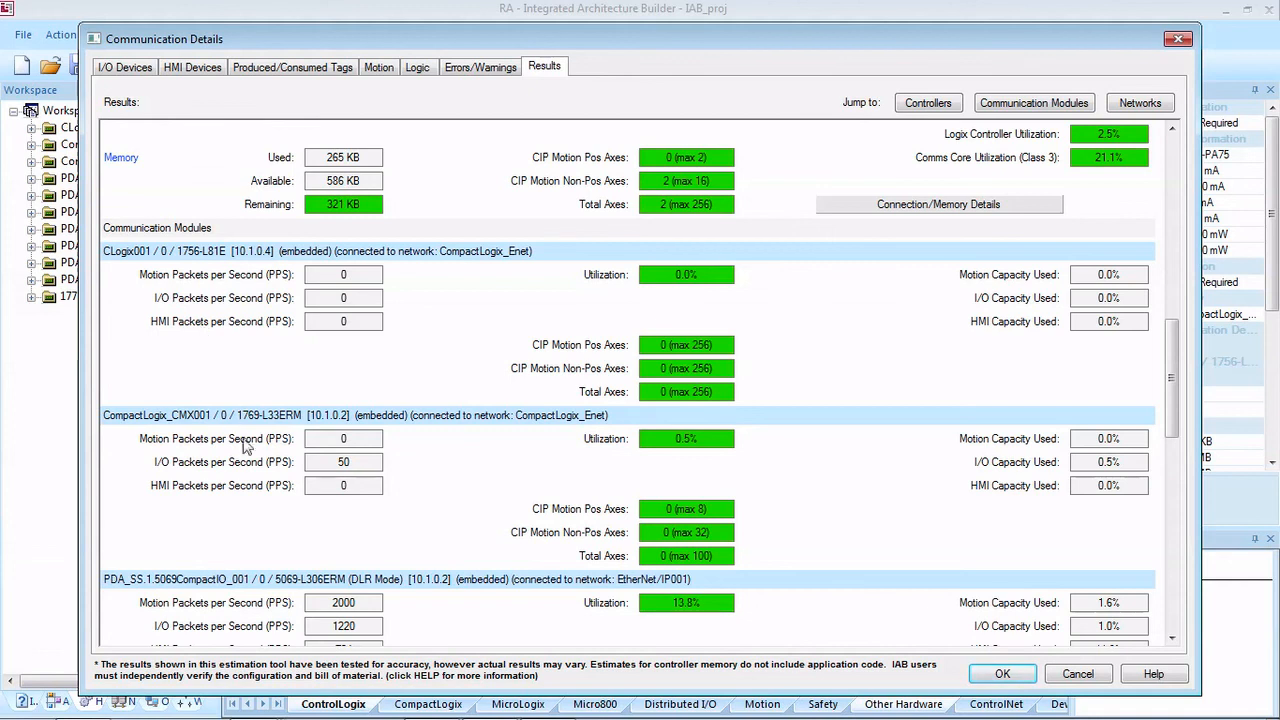
scroll(246, 448, "down", 1)
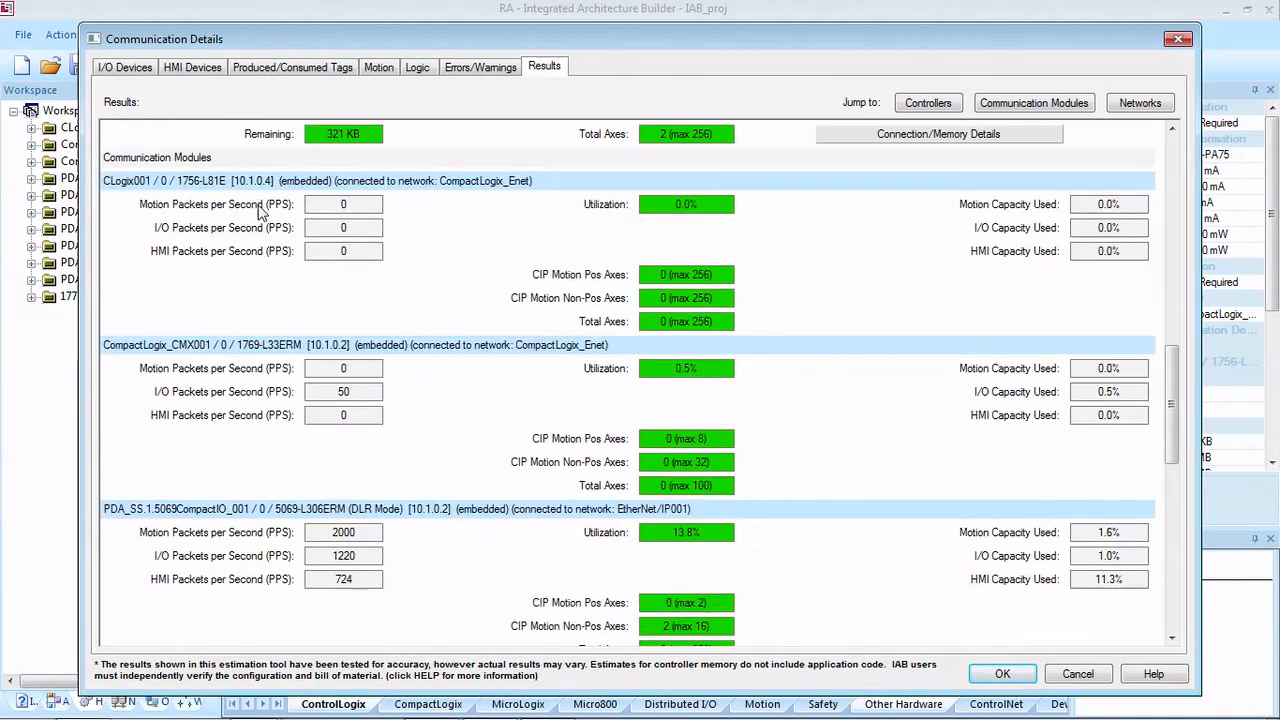
scroll(323, 329, "down", 1)
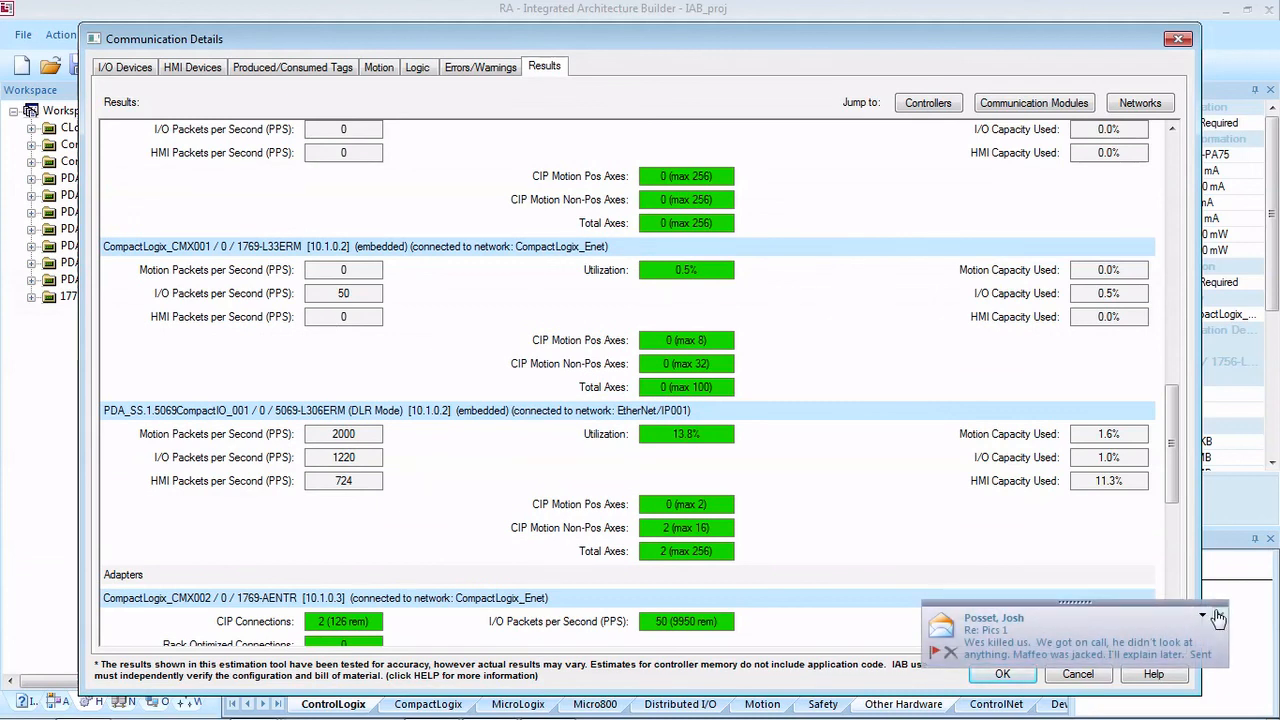
scroll(409, 358, "up", 2)
scroll(409, 358, "down", 3)
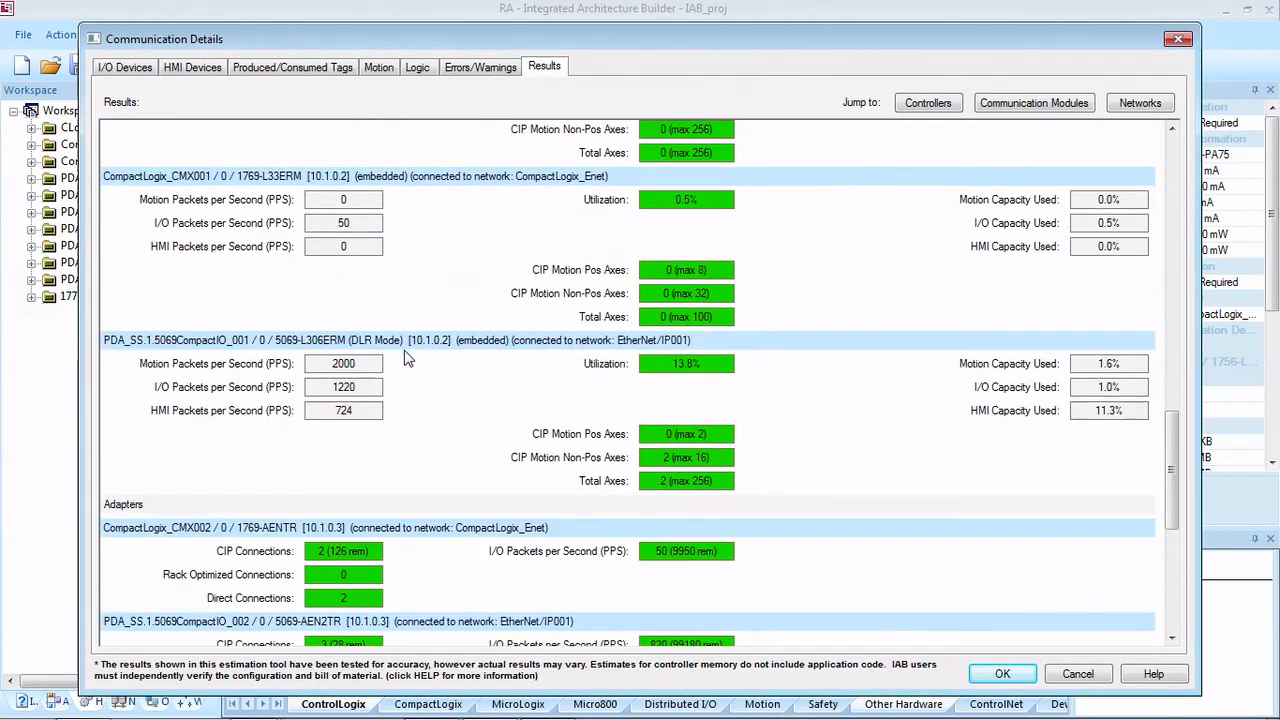
Step: Check the adapters' connections and the networks' Ethernet media utilization, then accept the communication details
scroll(409, 358, "down", 2)
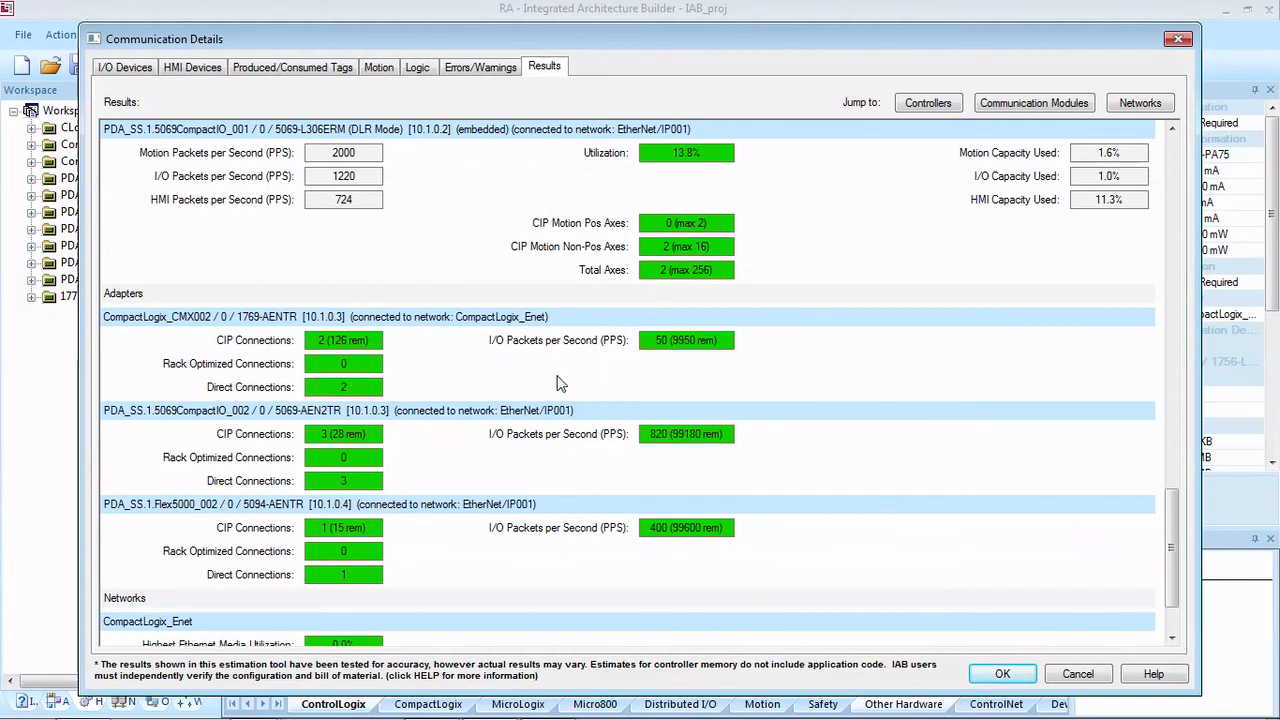
scroll(390, 376, "down", 1)
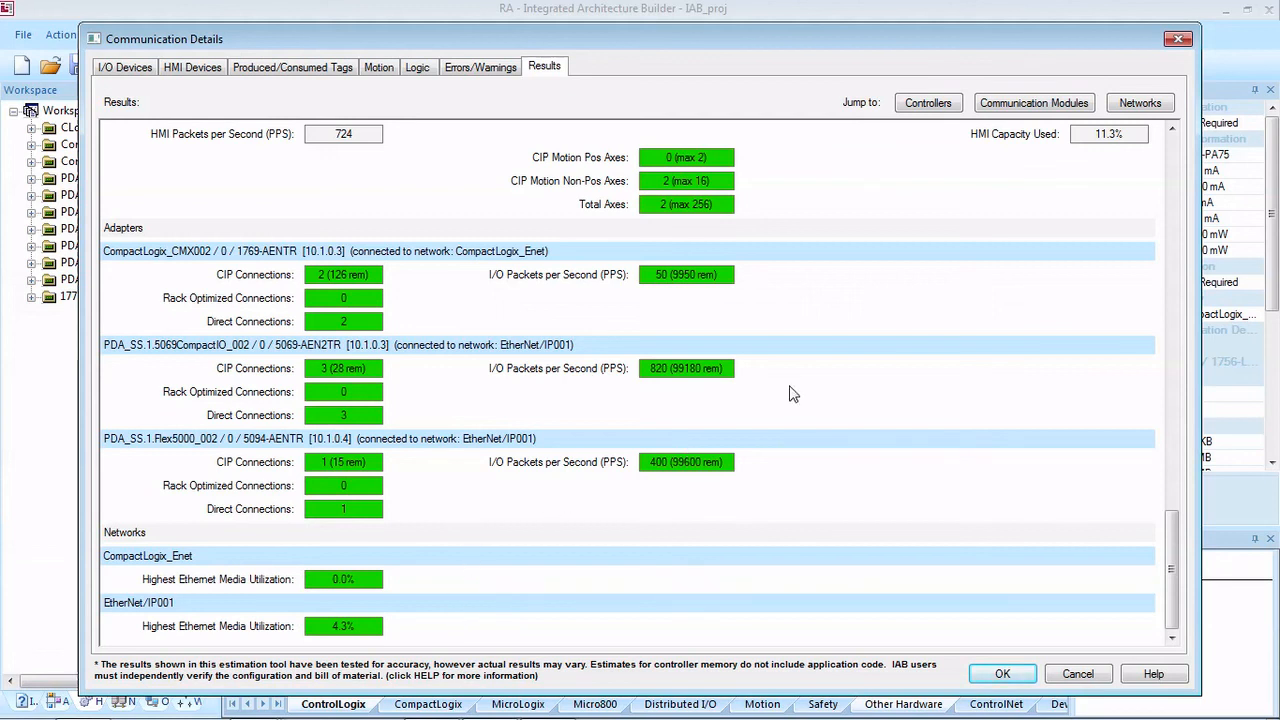
scroll(790, 393, "up", 15)
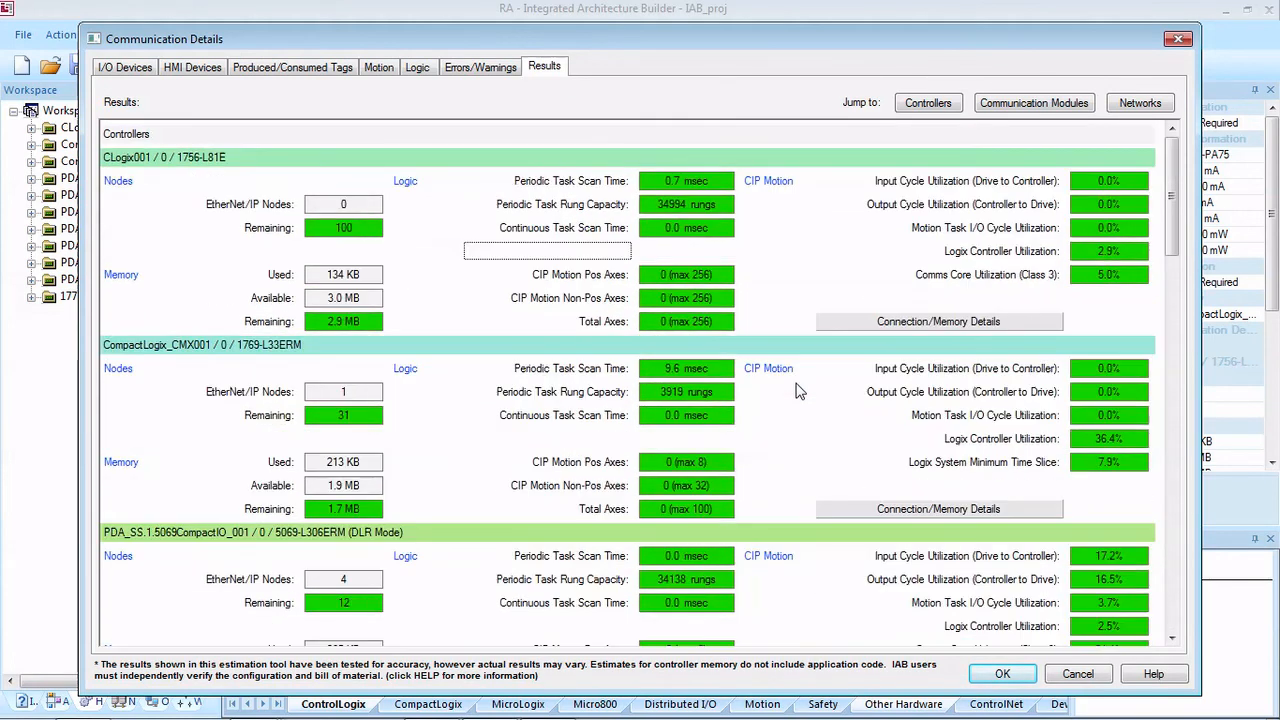
left_click(1008, 674)
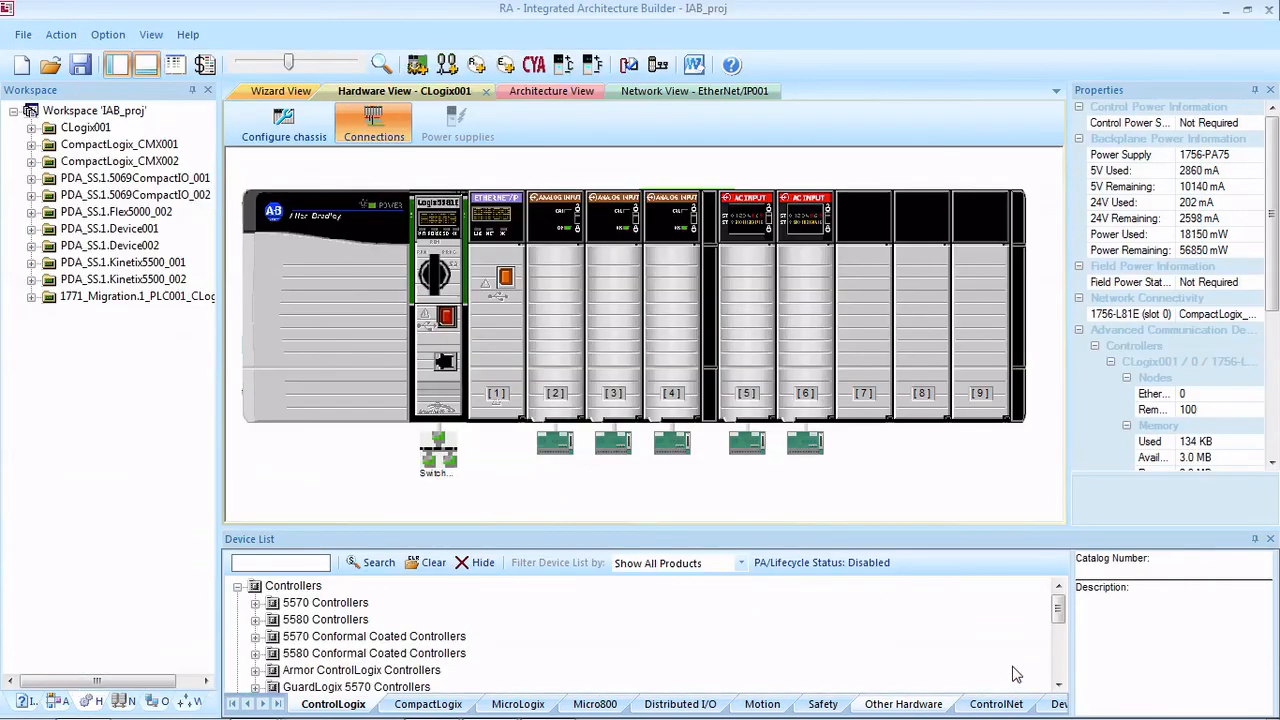